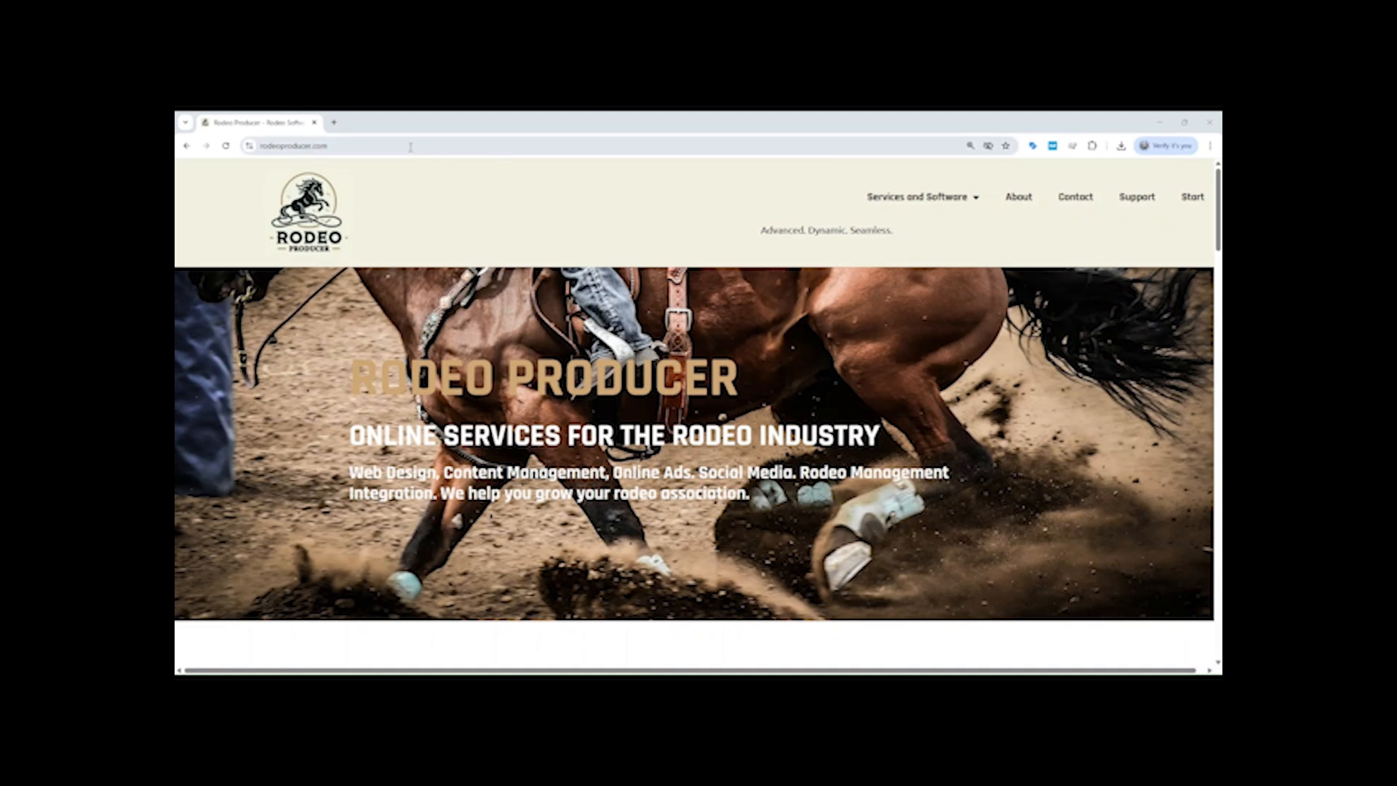
# Step: Open the Volunteers and Expenses service page and review its volunteer scheduling and revenue and expense tracking sections
pyautogui.moveTo(860, 201)
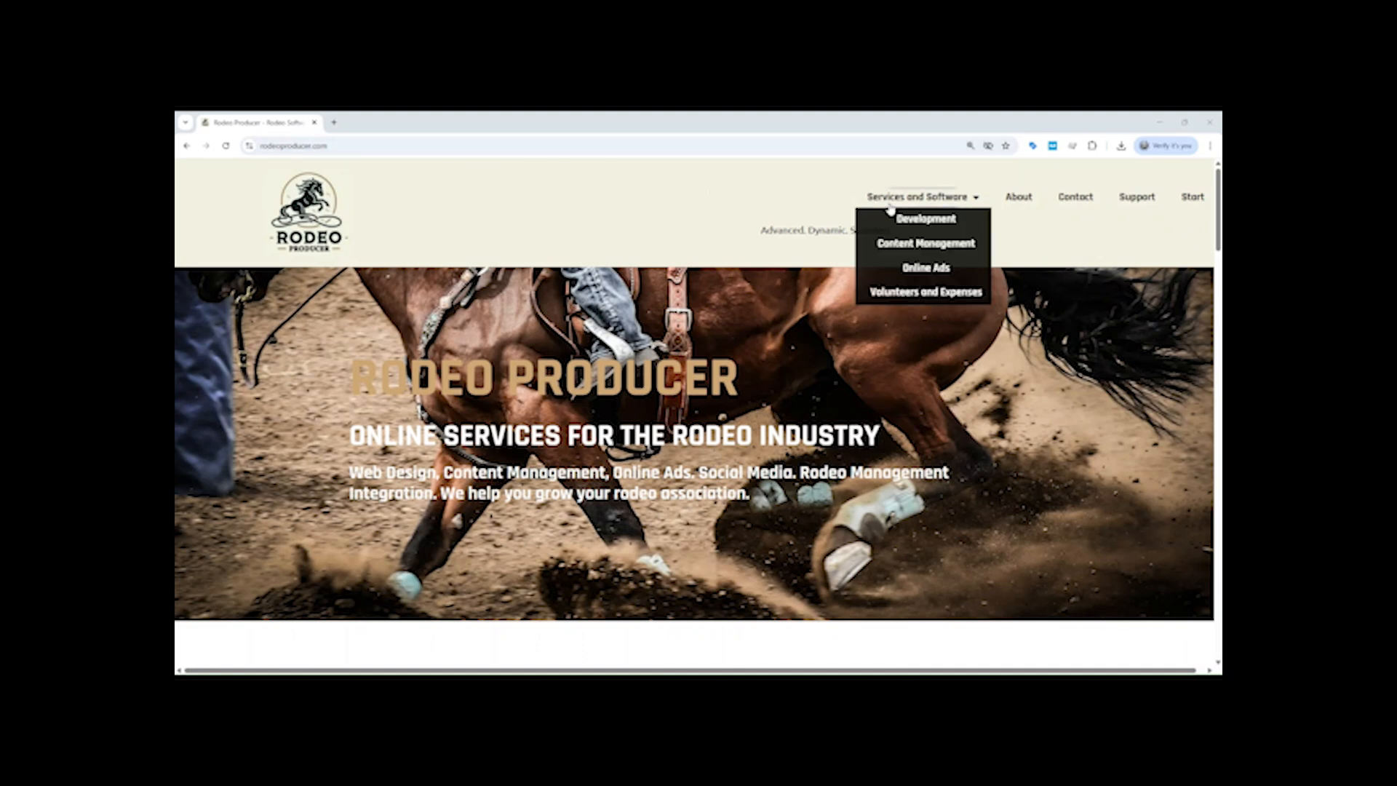
pyautogui.click(932, 293)
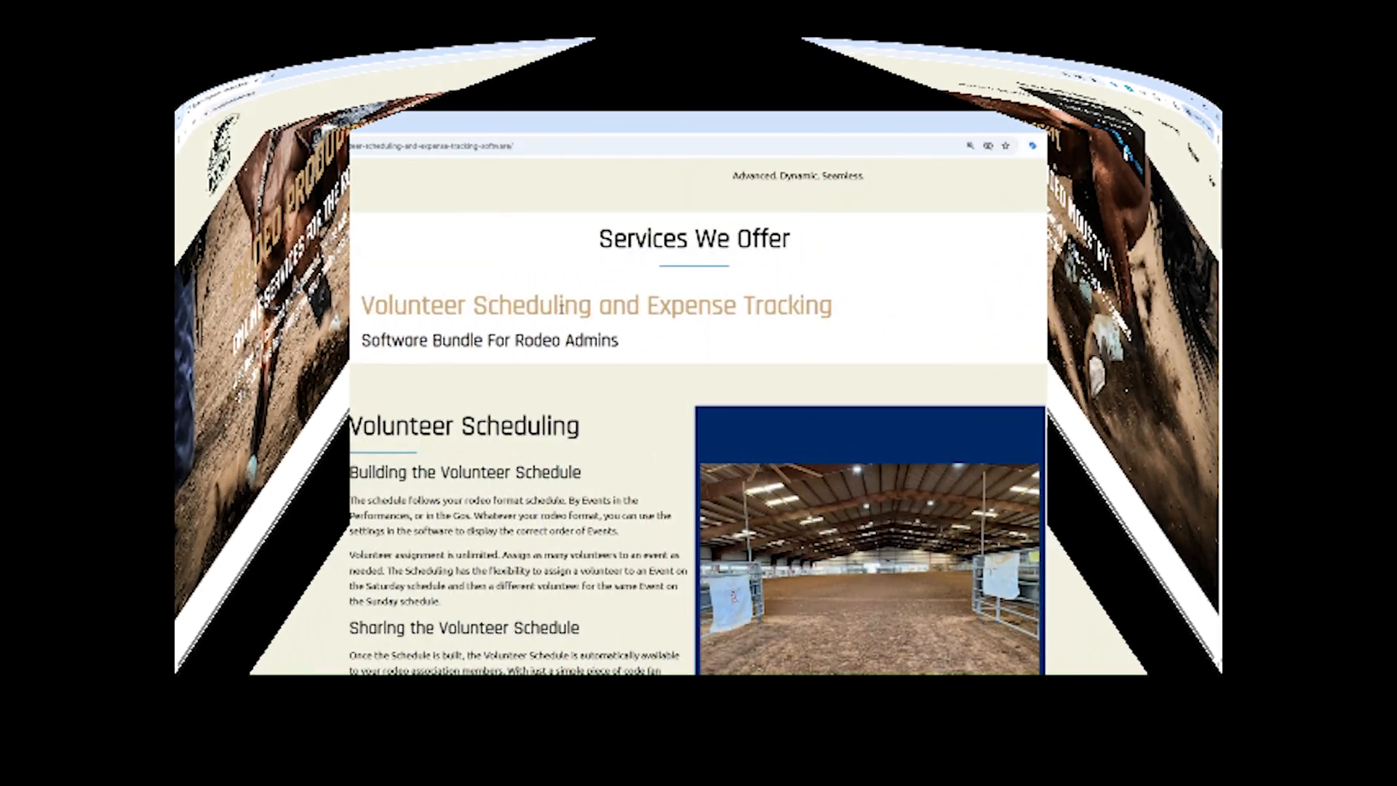
pyautogui.scroll(-3, 561, 306)
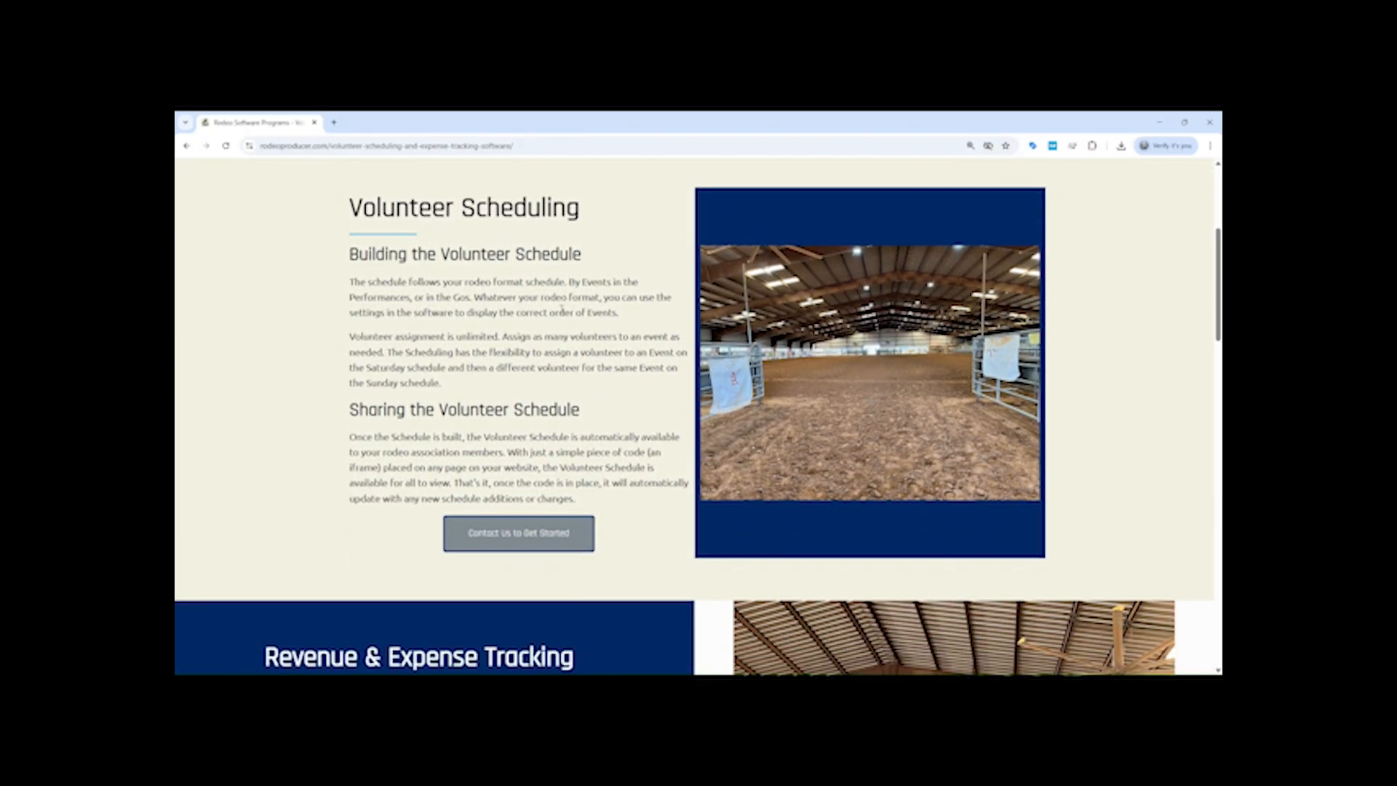
pyautogui.scroll(-2, 562, 308)
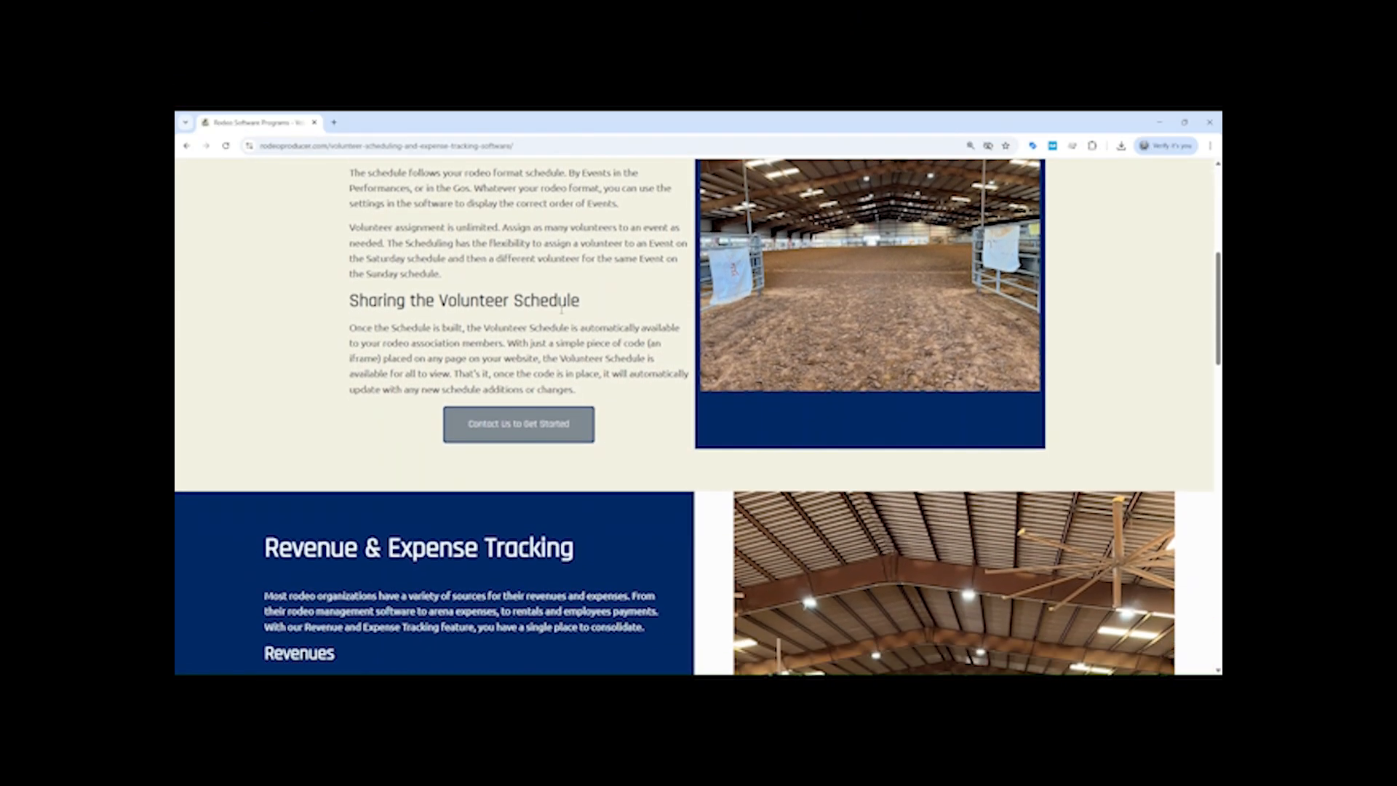
pyautogui.scroll(-2, 562, 308)
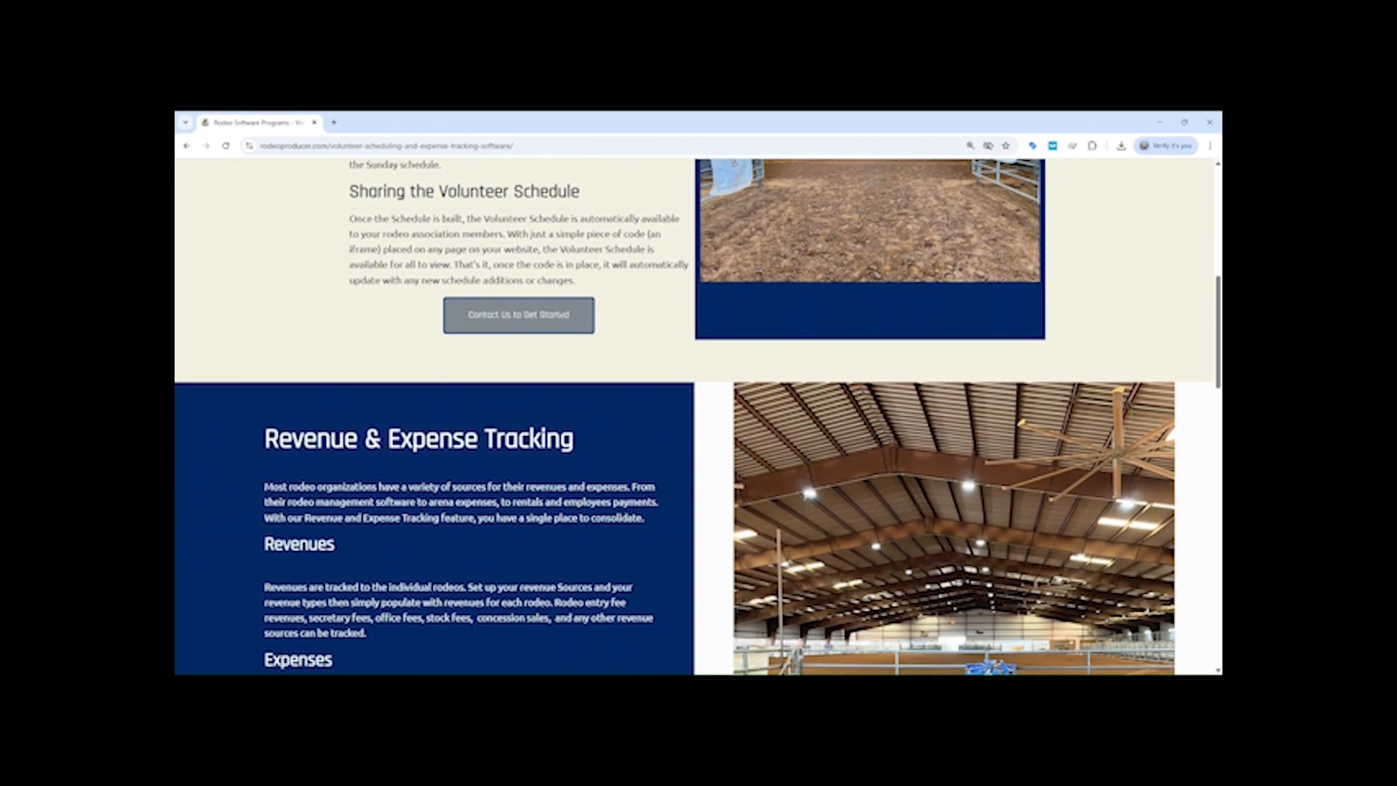
pyautogui.scroll(-2, 562, 314)
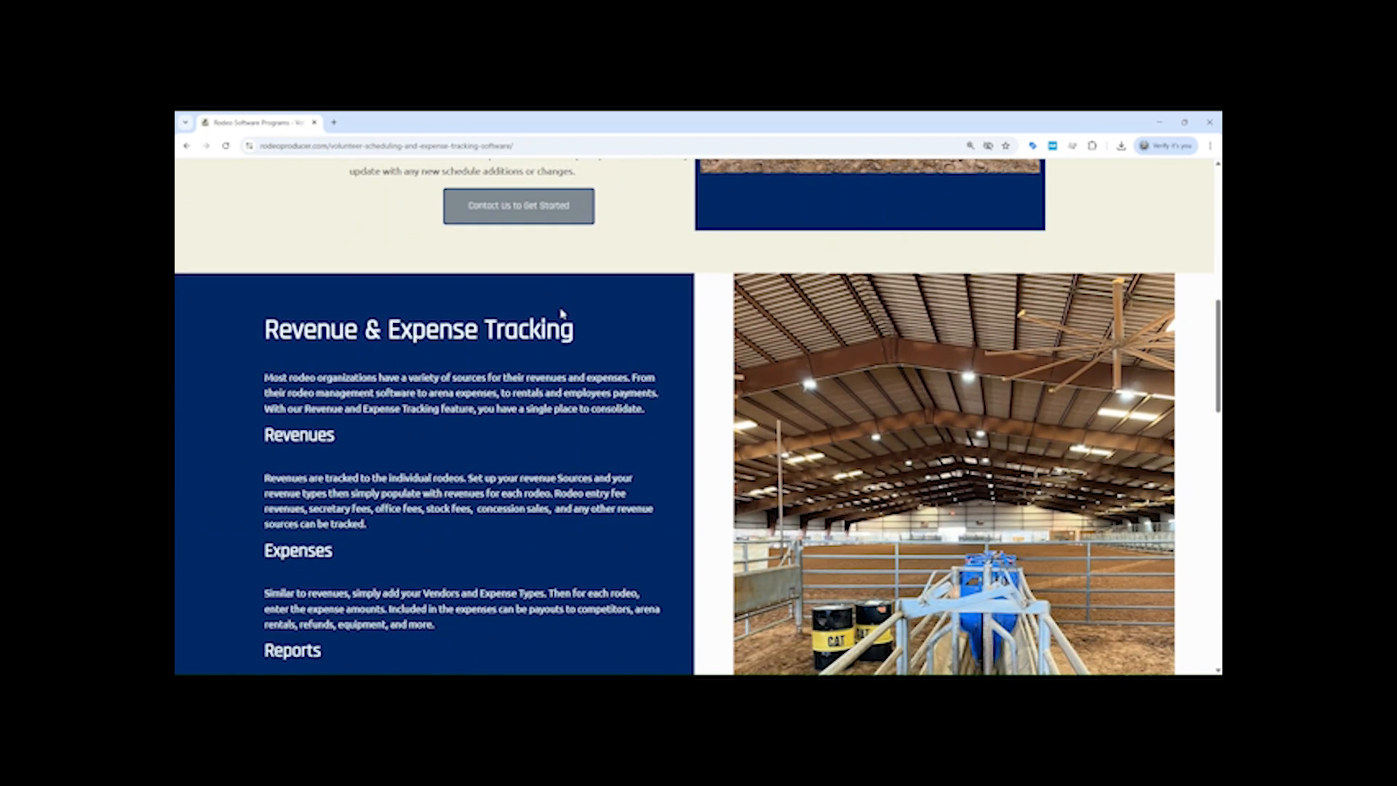
pyautogui.scroll(-2, 562, 315)
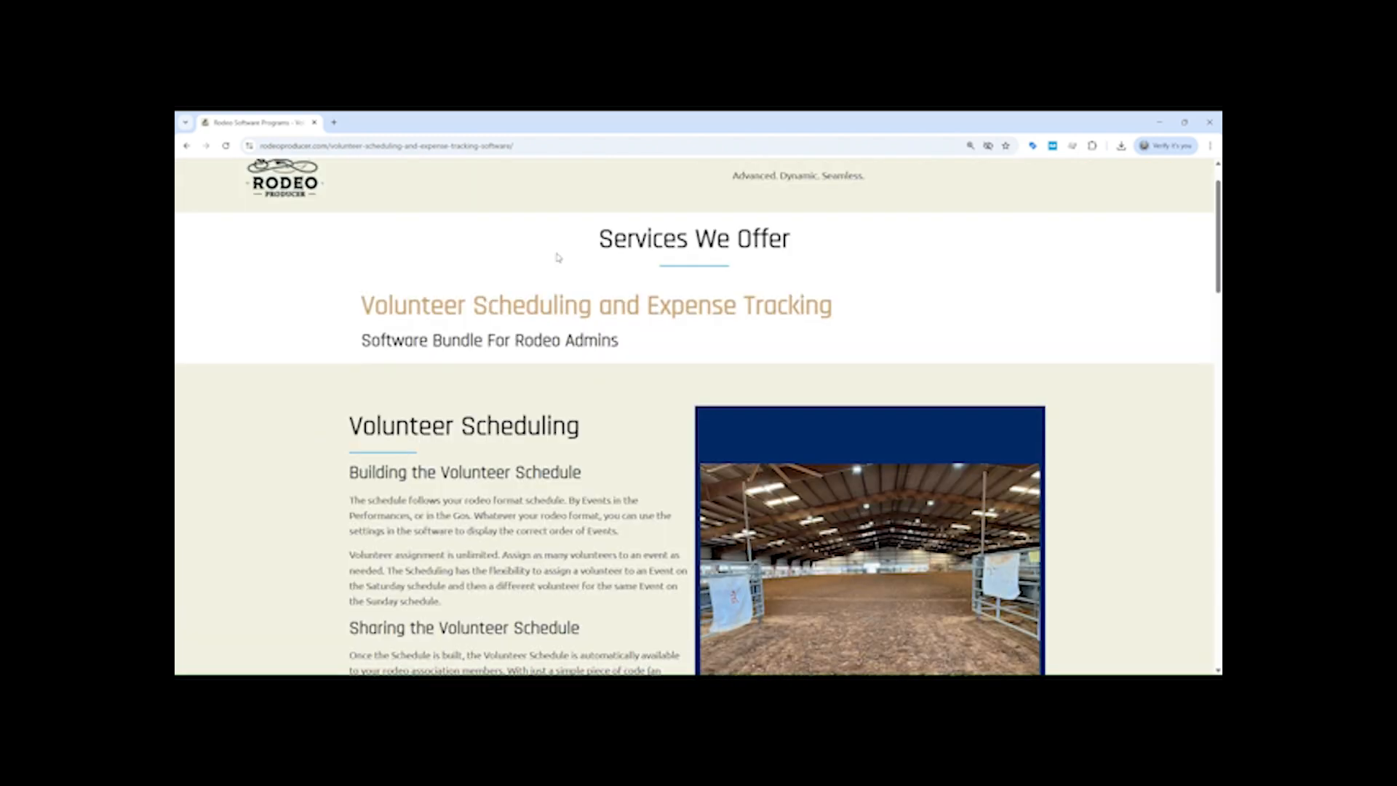
pyautogui.scroll(-2, 414, 328)
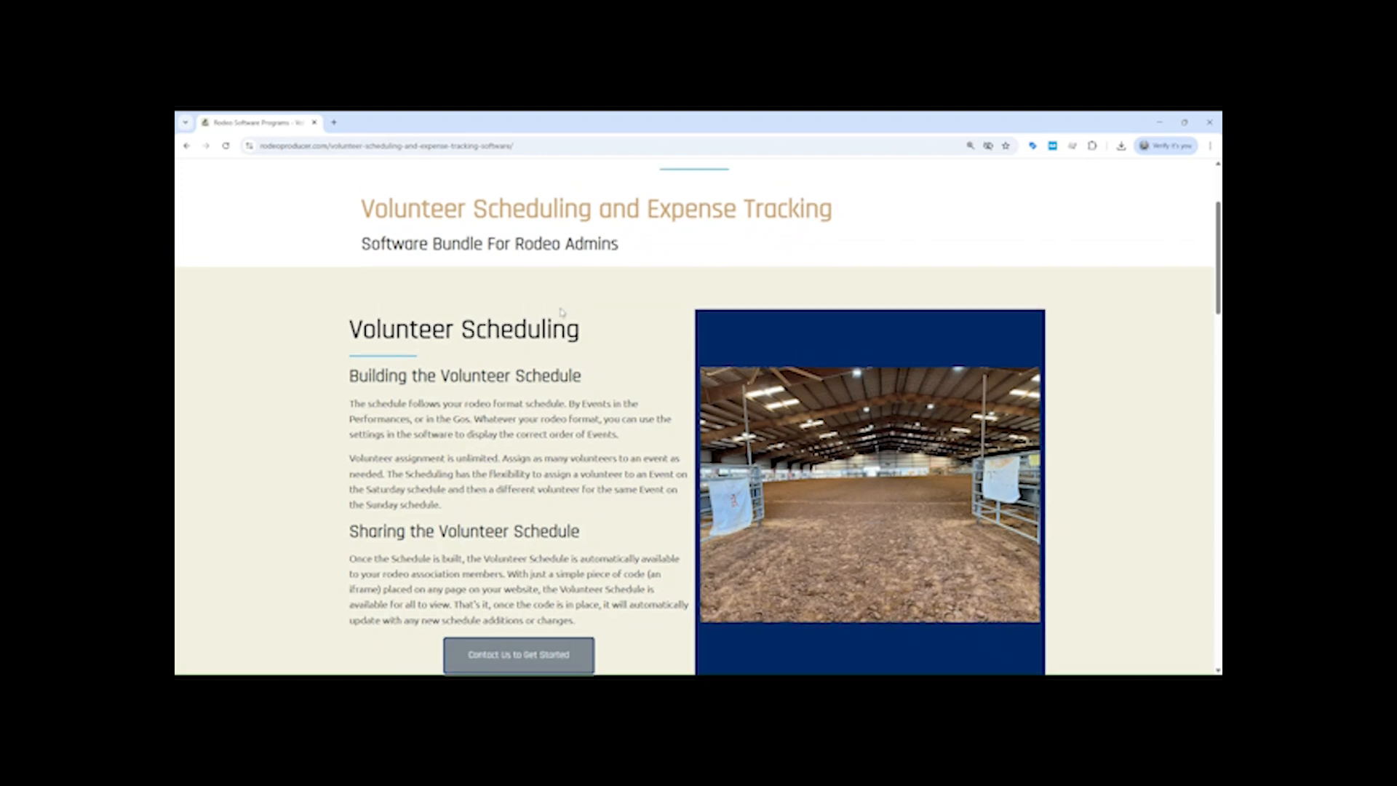
pyautogui.scroll(3, 313, 372)
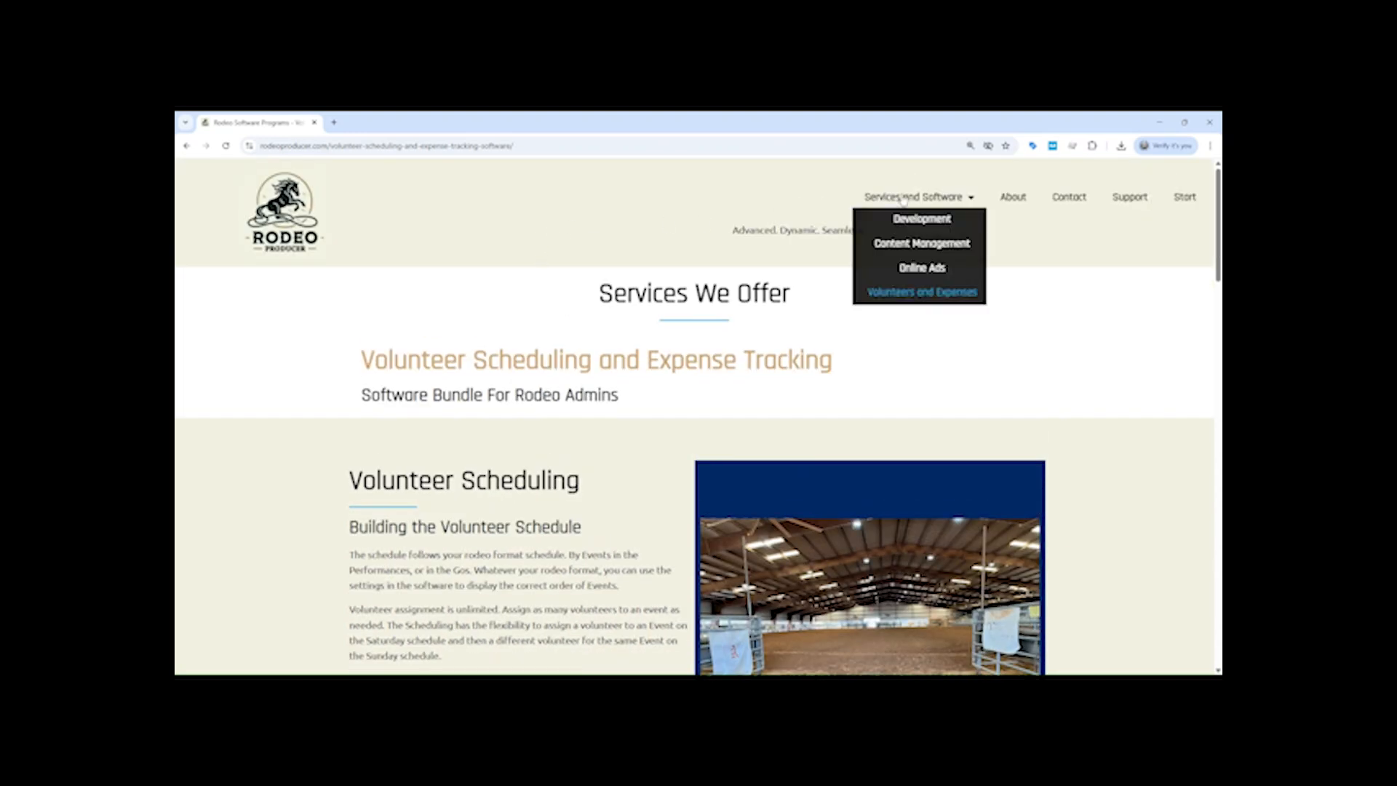
# Step: Go to the Rodeo Producer software login and sign in with the prefilled admin account
pyautogui.click(1190, 203)
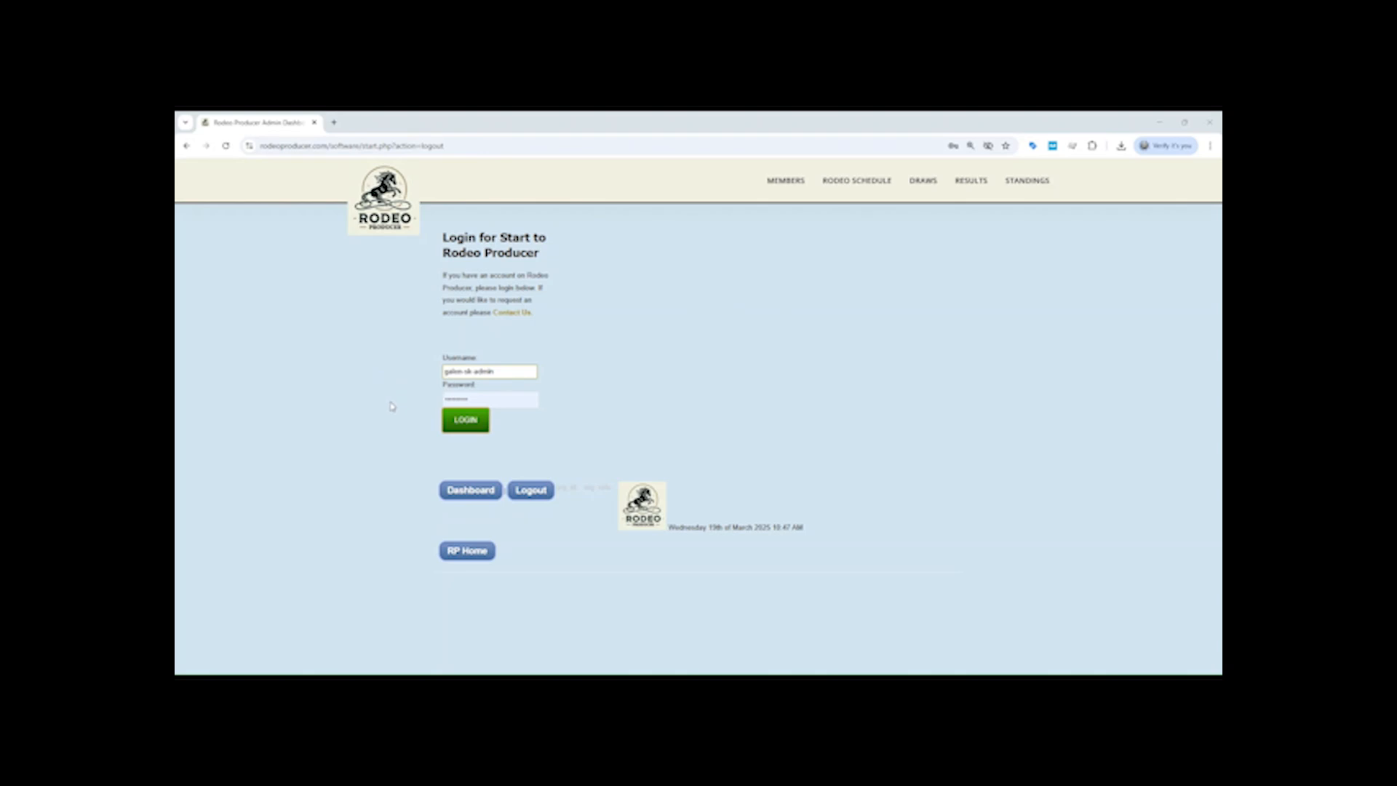
pyautogui.click(488, 425)
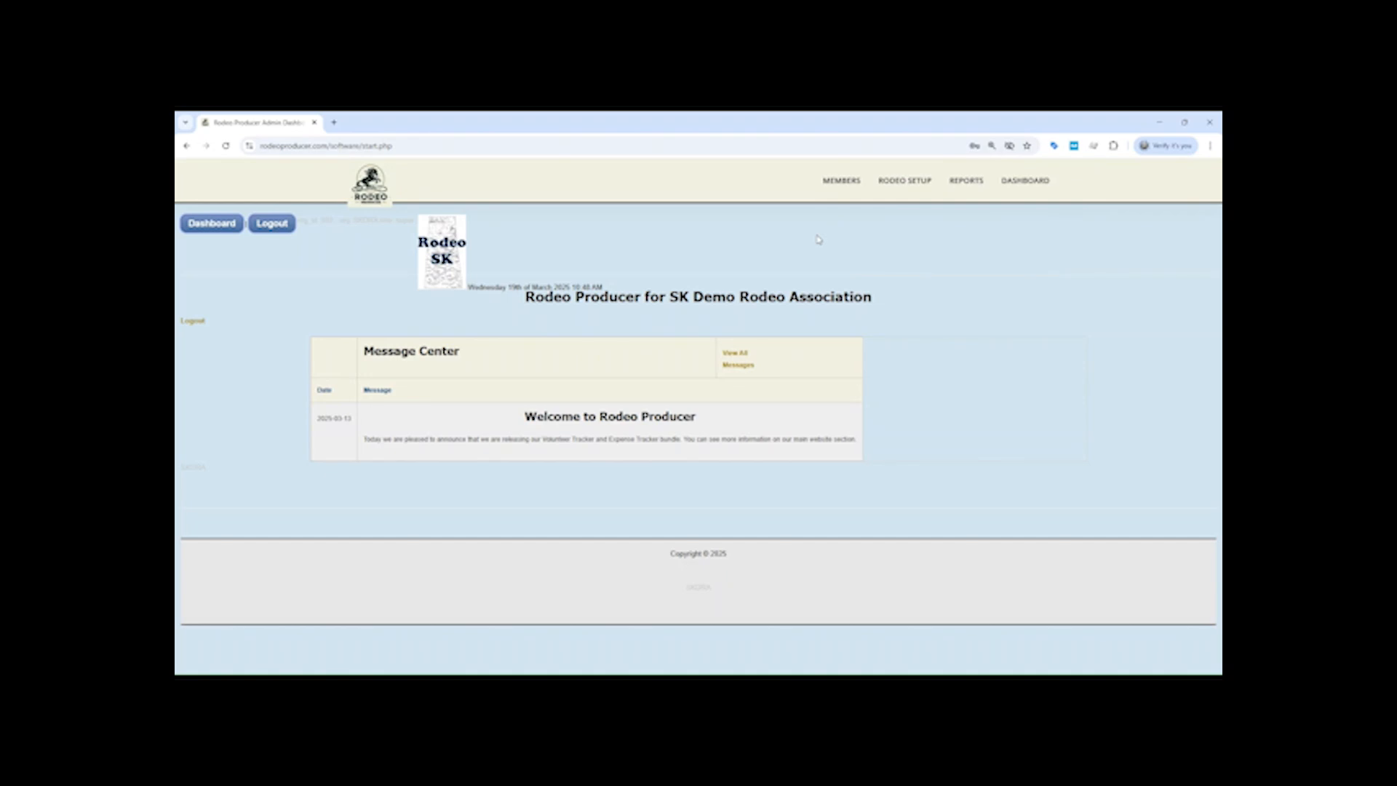
# Step: Create a new season named 2025 with start date 2025-03-01 and end date 2025-08-30
pyautogui.moveTo(909, 185)
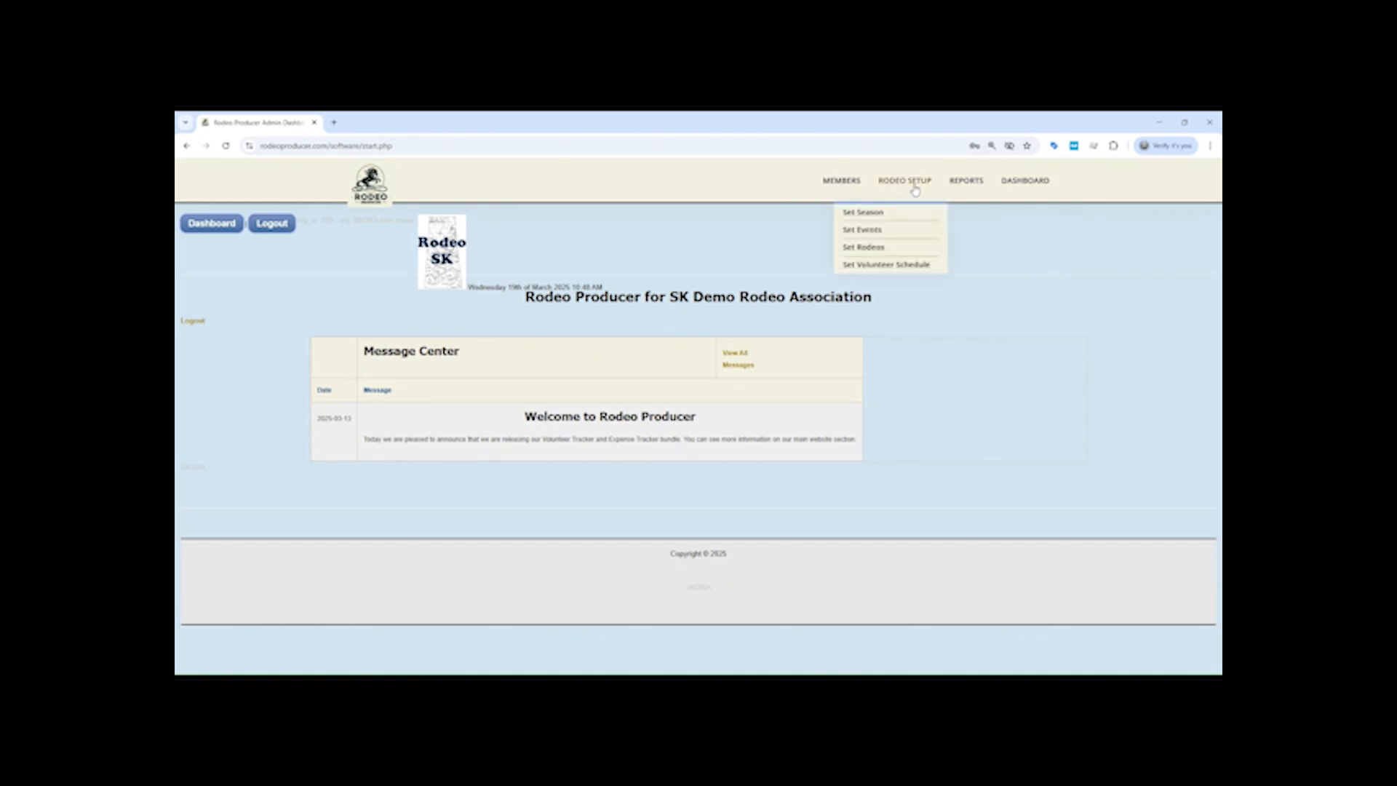
pyautogui.click(886, 214)
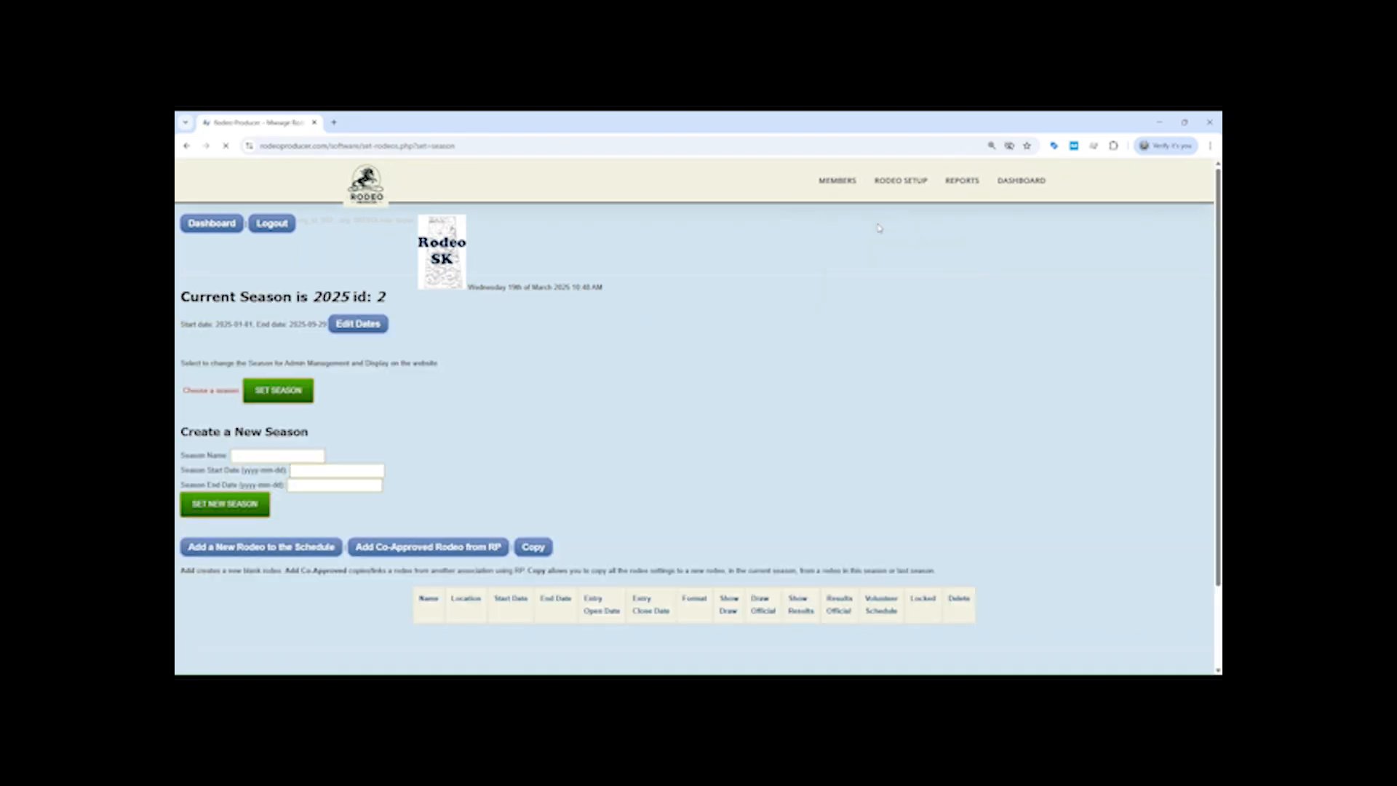
pyautogui.click(271, 454)
pyautogui.write('2025')
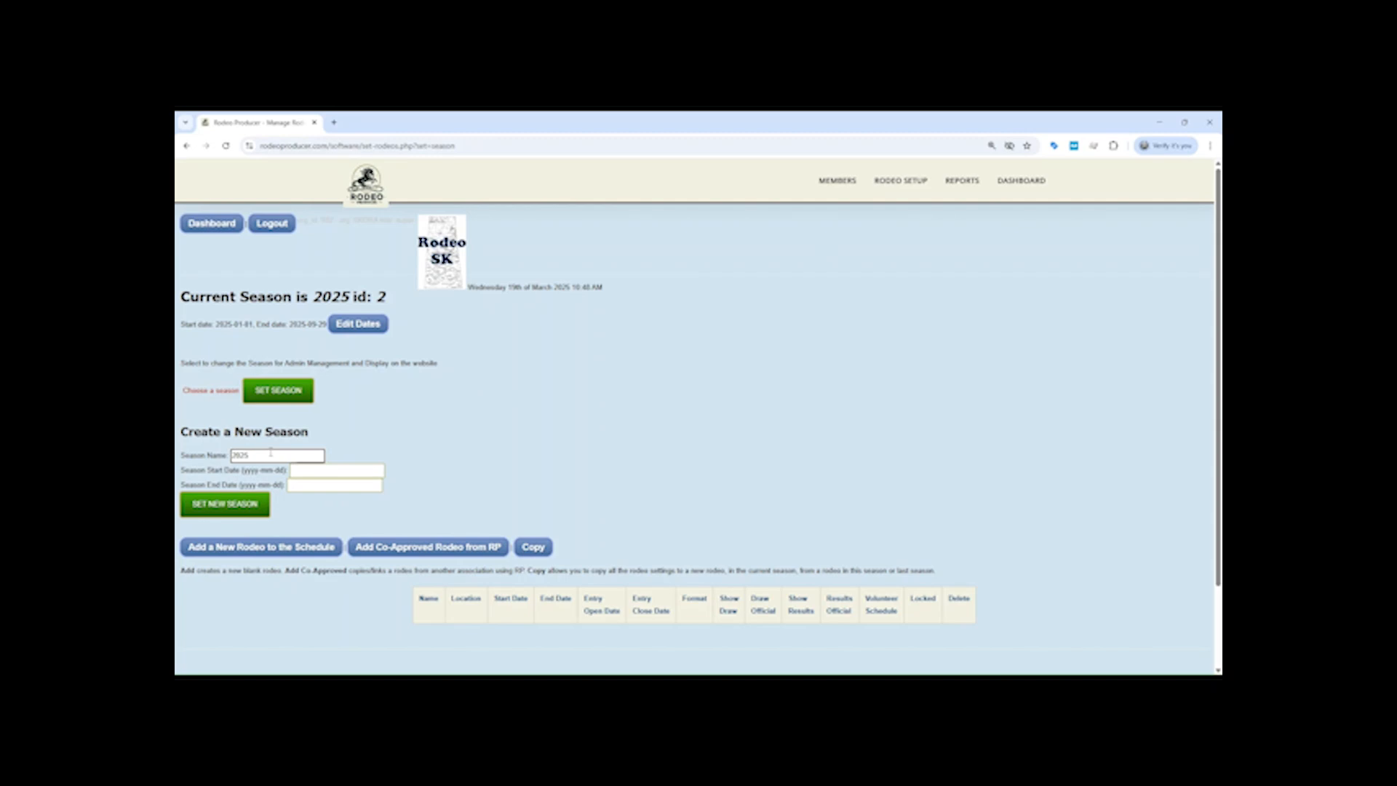
pyautogui.click(357, 469)
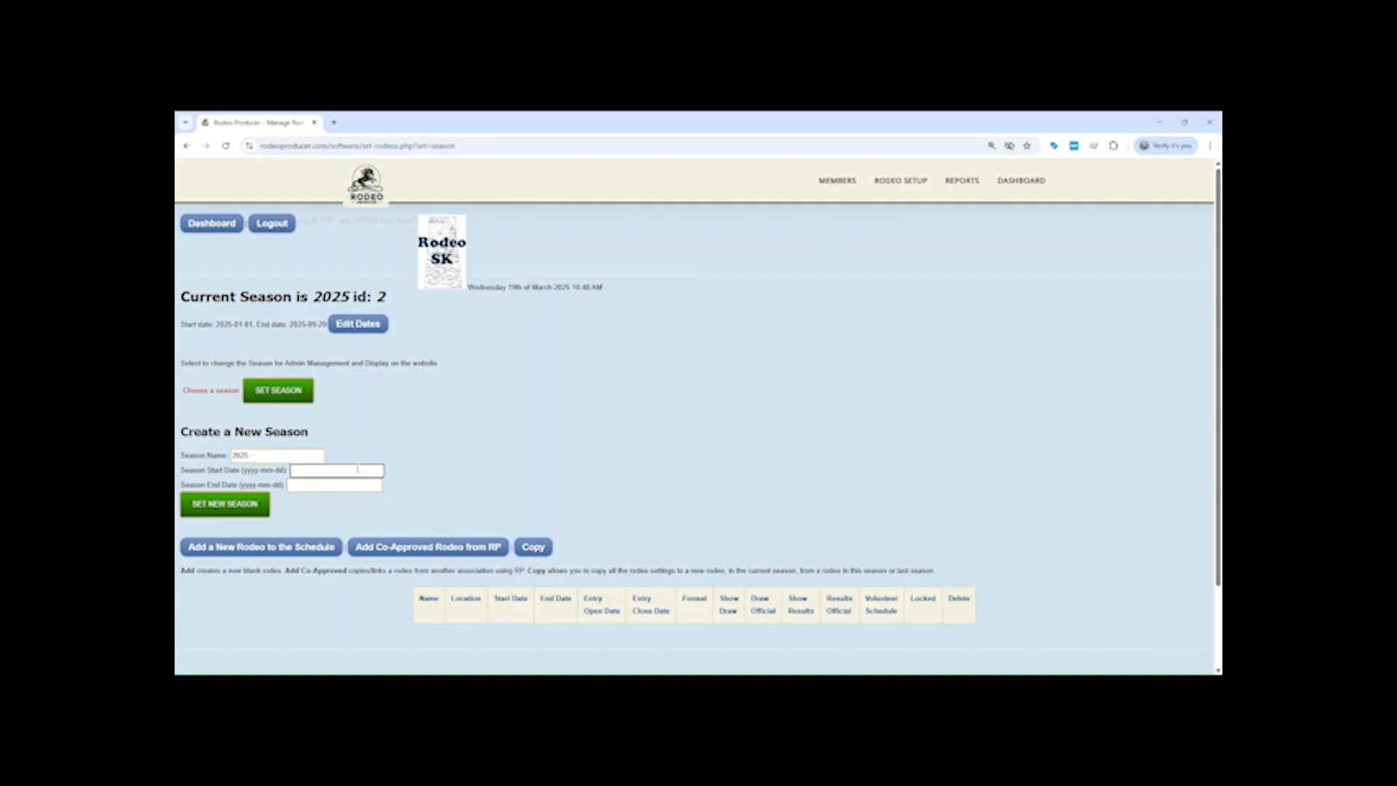
pyautogui.click(369, 503)
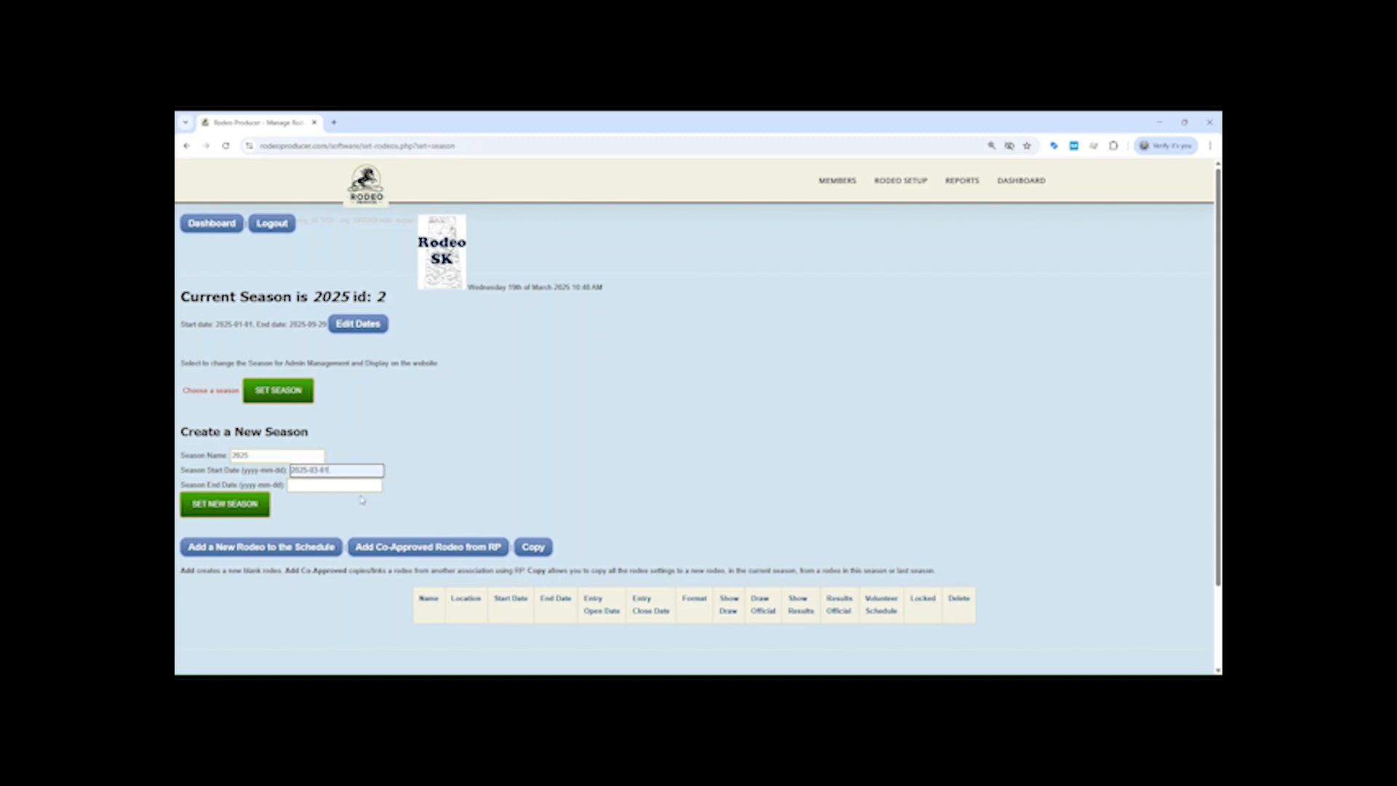
pyautogui.click(336, 485)
pyautogui.click(349, 510)
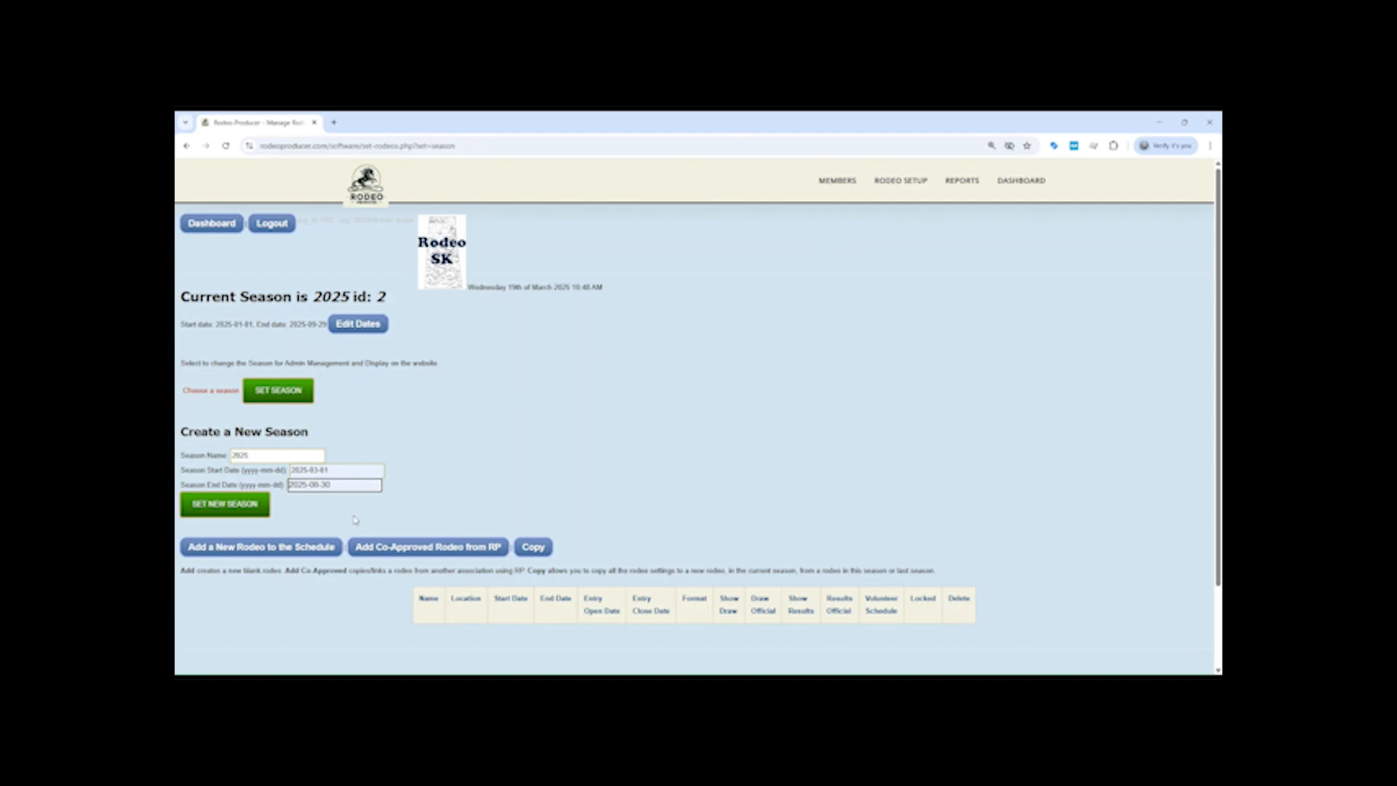
pyautogui.click(262, 509)
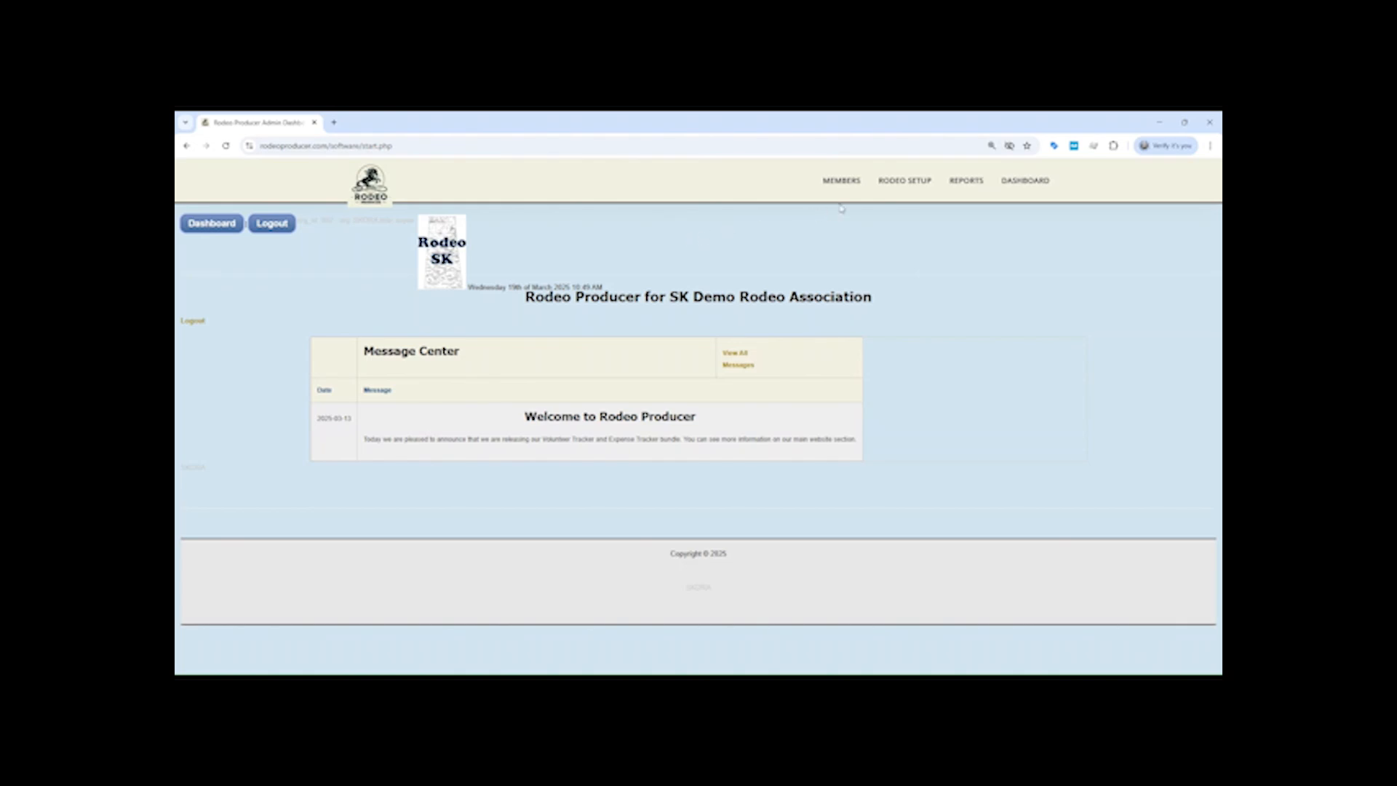
# Step: Add a new rodeo event named Barrel Racing with draw sort order 1
pyautogui.moveTo(884, 191)
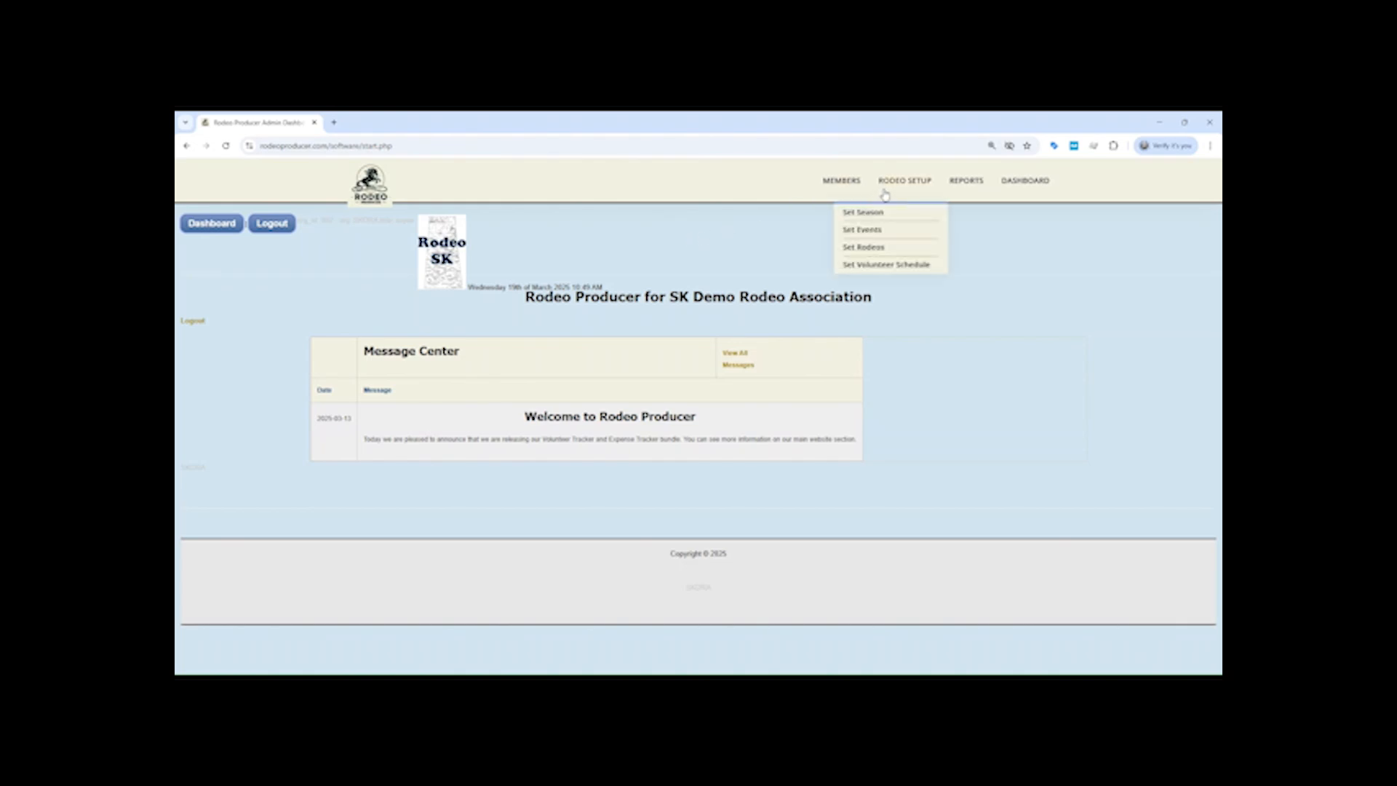
pyautogui.click(876, 231)
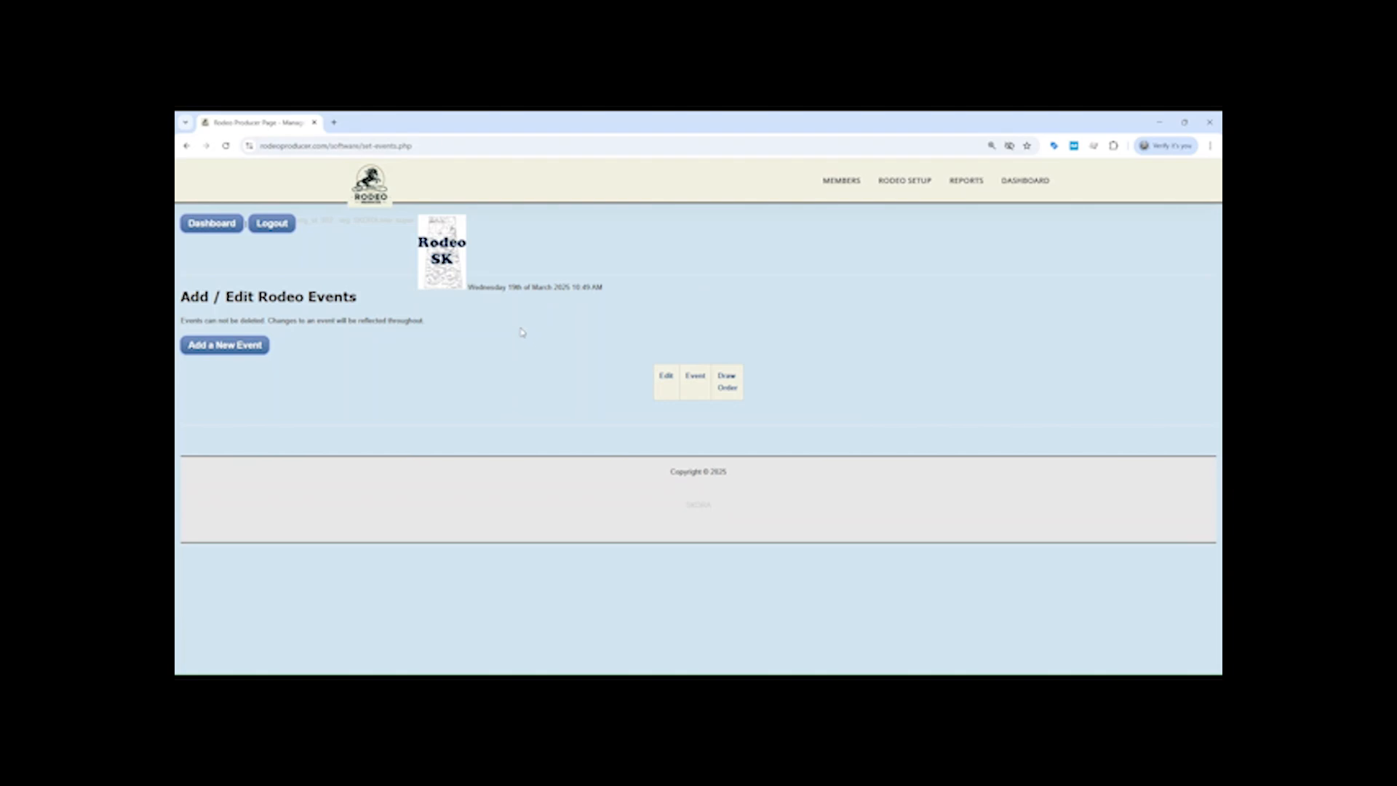
pyautogui.click(240, 346)
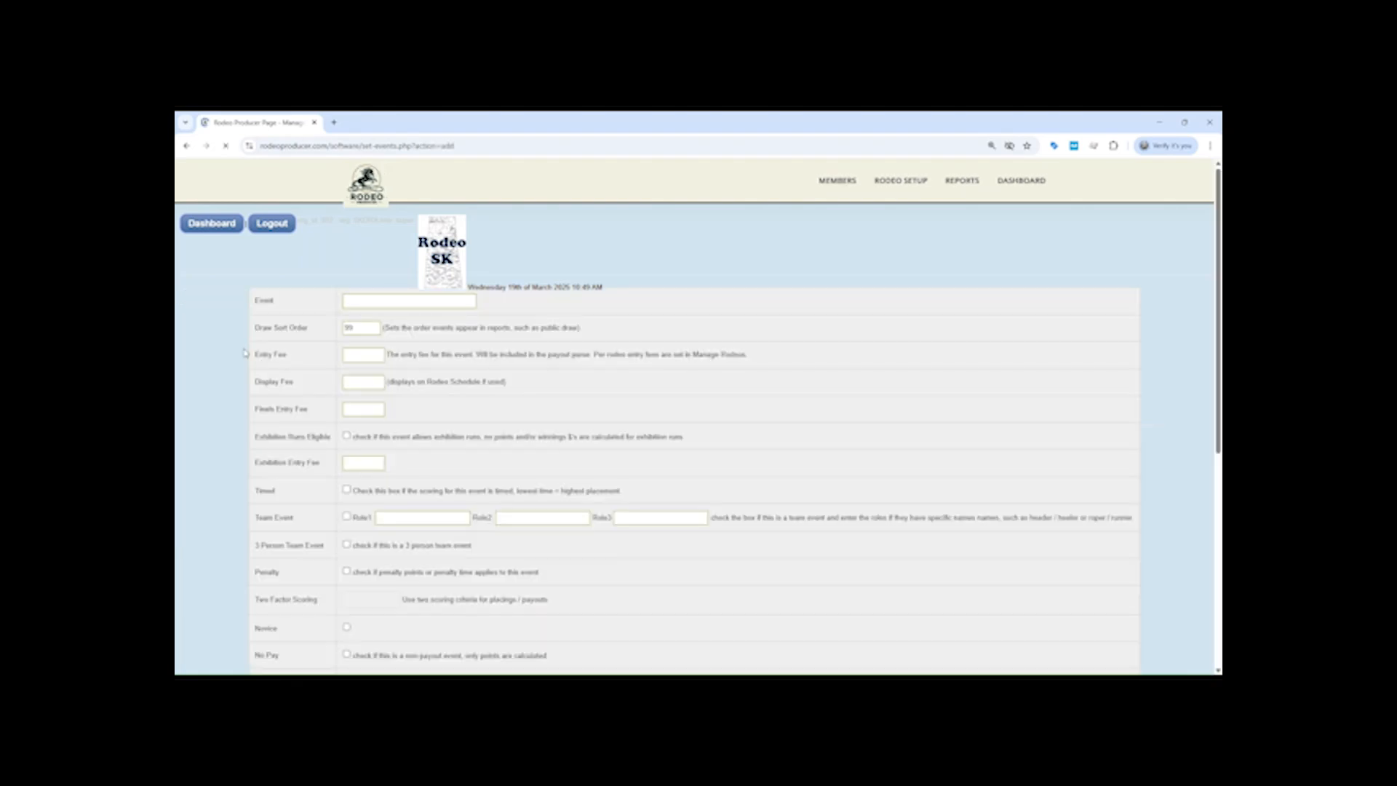
pyautogui.click(379, 302)
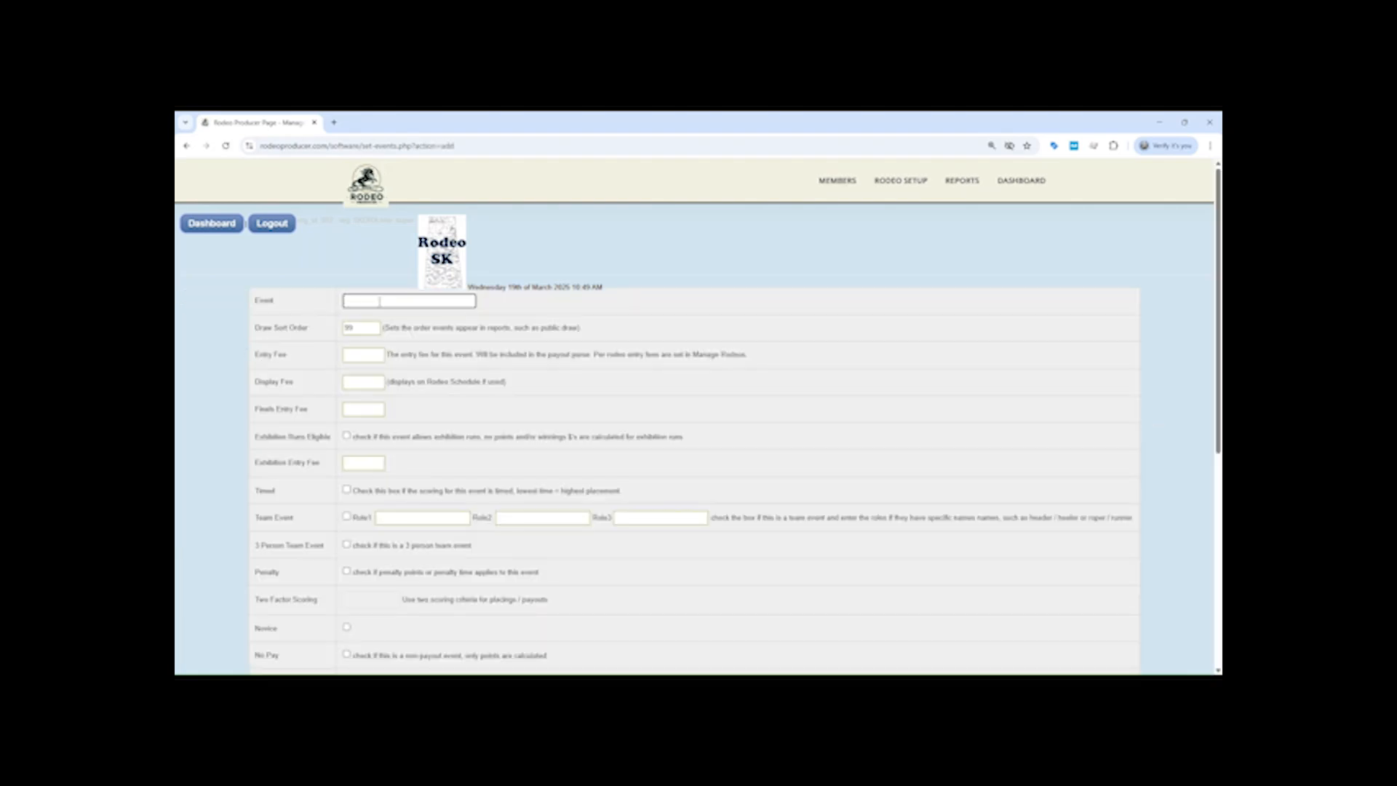
pyautogui.write('Barrel')
pyautogui.click(401, 318)
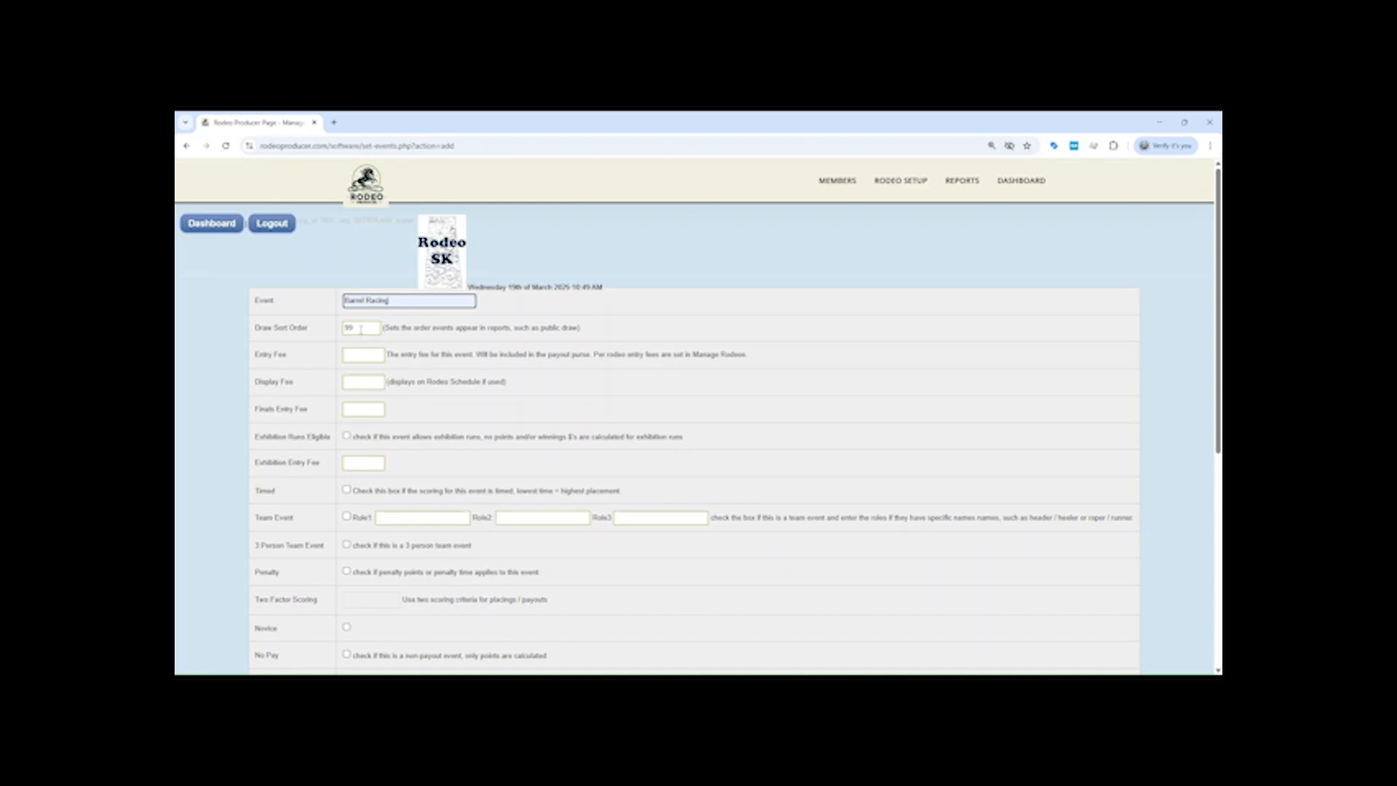
pyautogui.moveTo(361, 329); pyautogui.dragTo(337, 331)
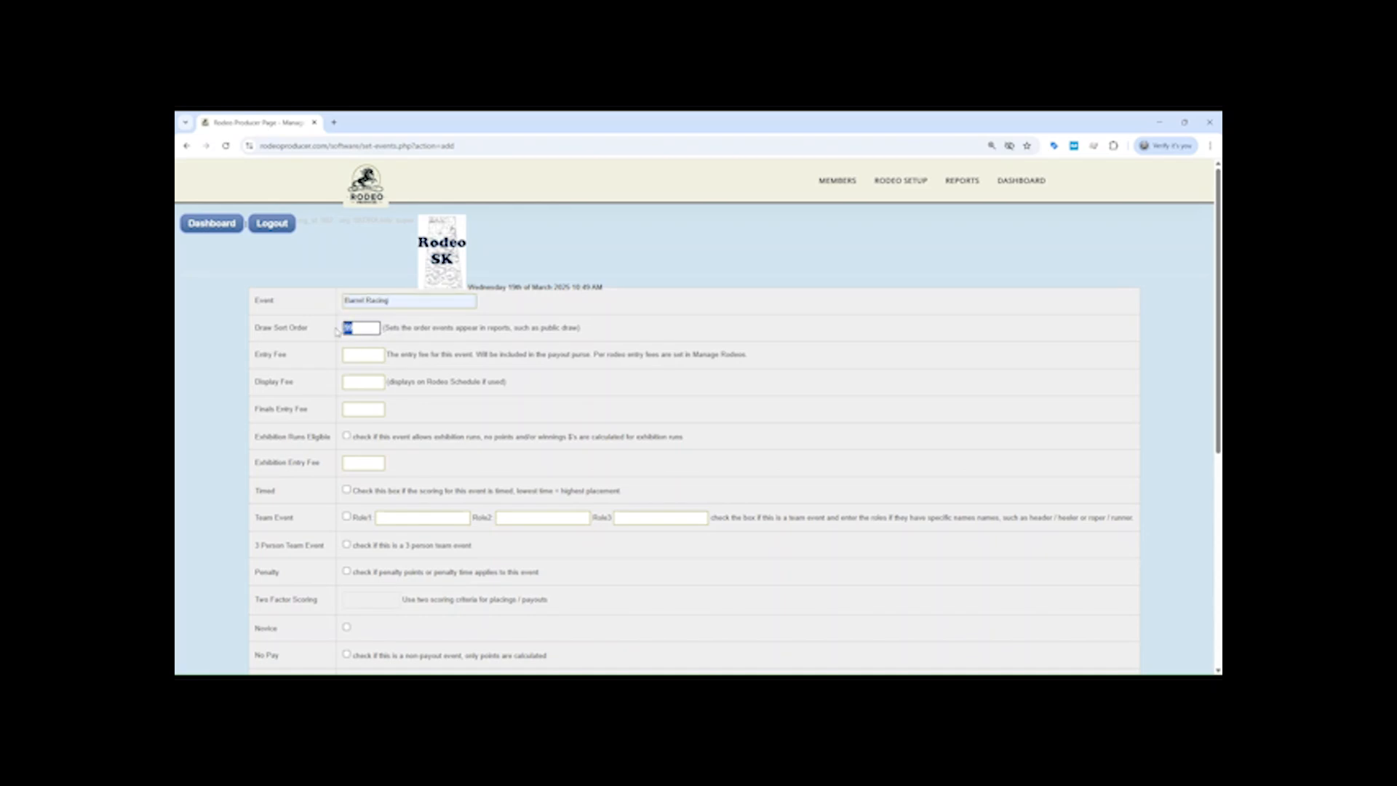
pyautogui.write('1')
pyautogui.click(512, 342)
pyautogui.scroll(-5, 470, 351)
pyautogui.click(370, 498)
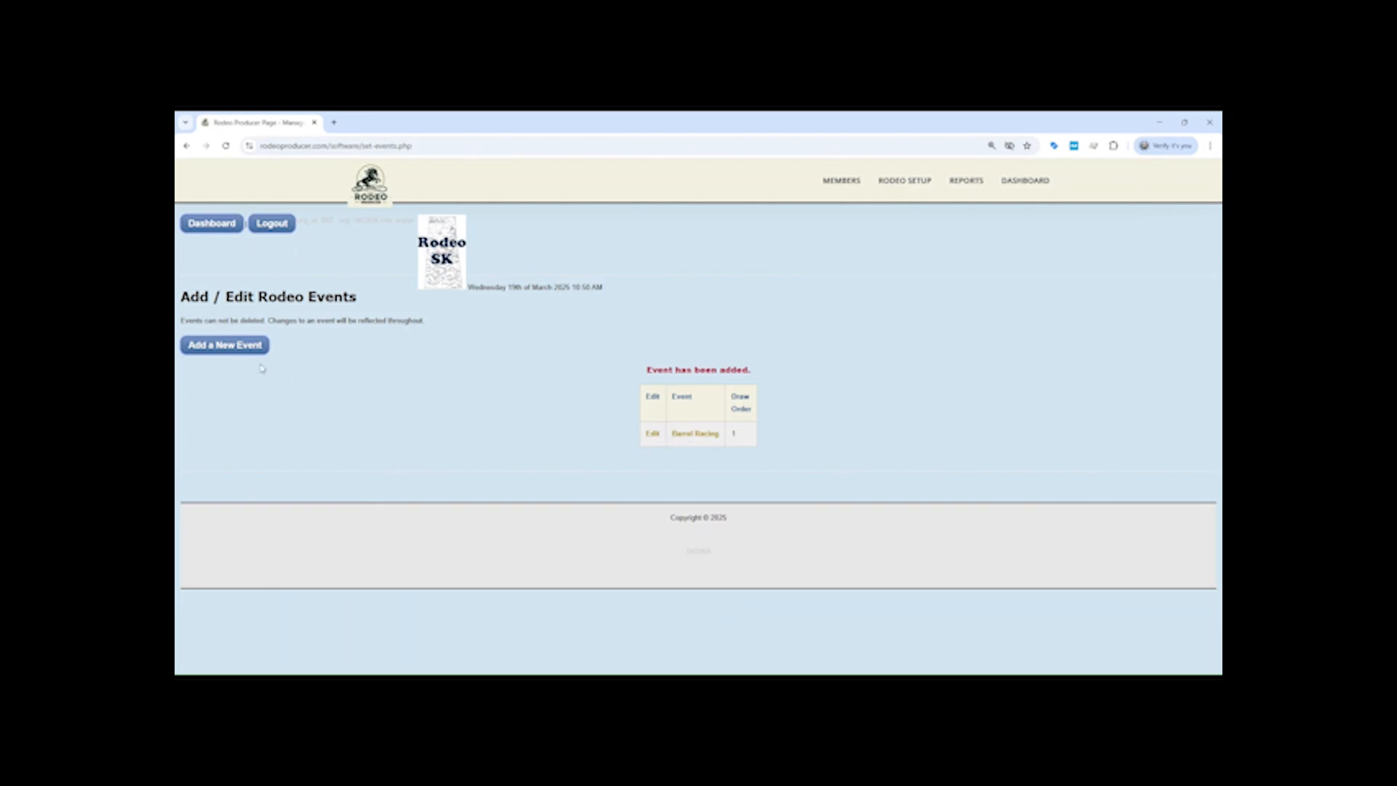
# Step: Add a new rodeo event named Bull Riding with draw sort order 2
pyautogui.click(219, 349)
pyautogui.click(407, 300)
pyautogui.write('Bull Riding')
pyautogui.moveTo(355, 328); pyautogui.dragTo(342, 333)
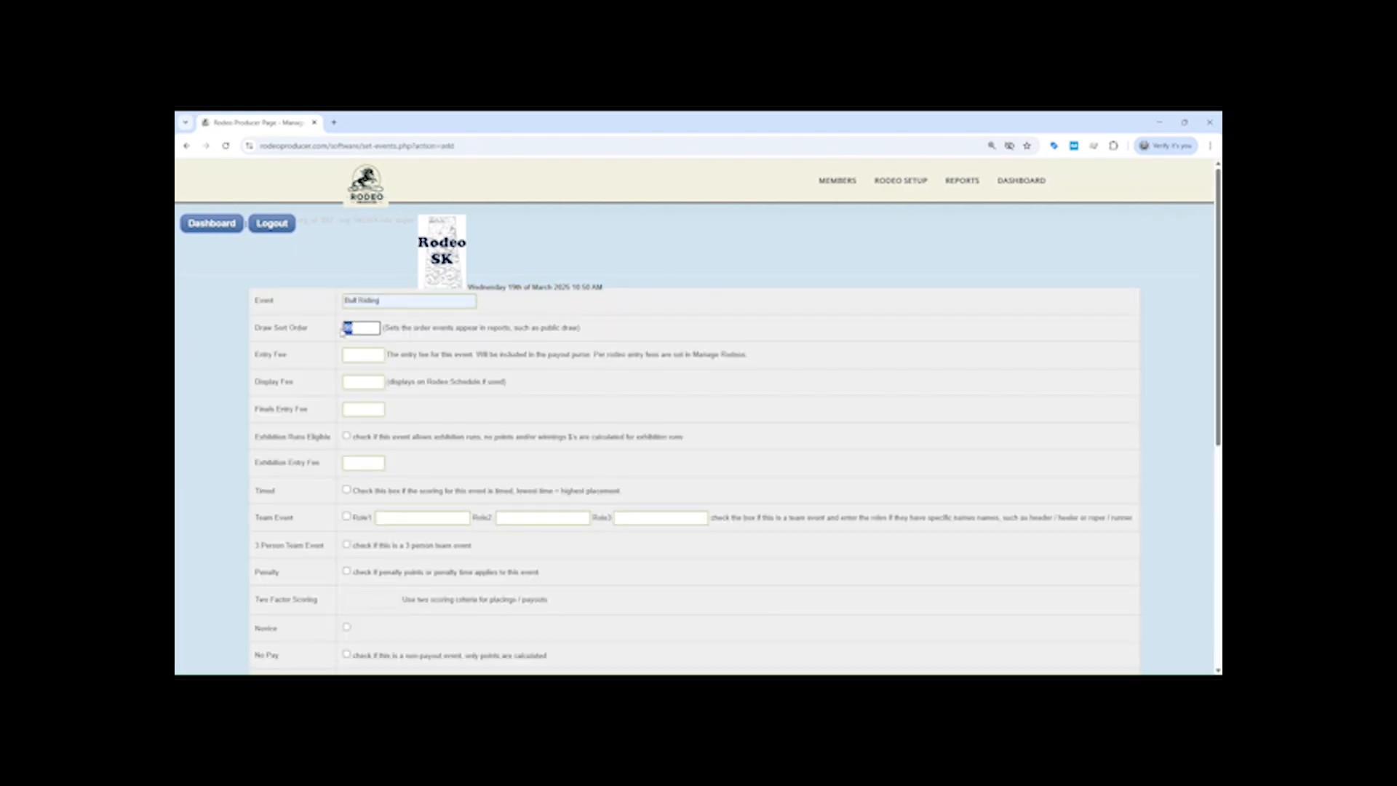
pyautogui.write('2')
pyautogui.scroll(-1, 535, 382)
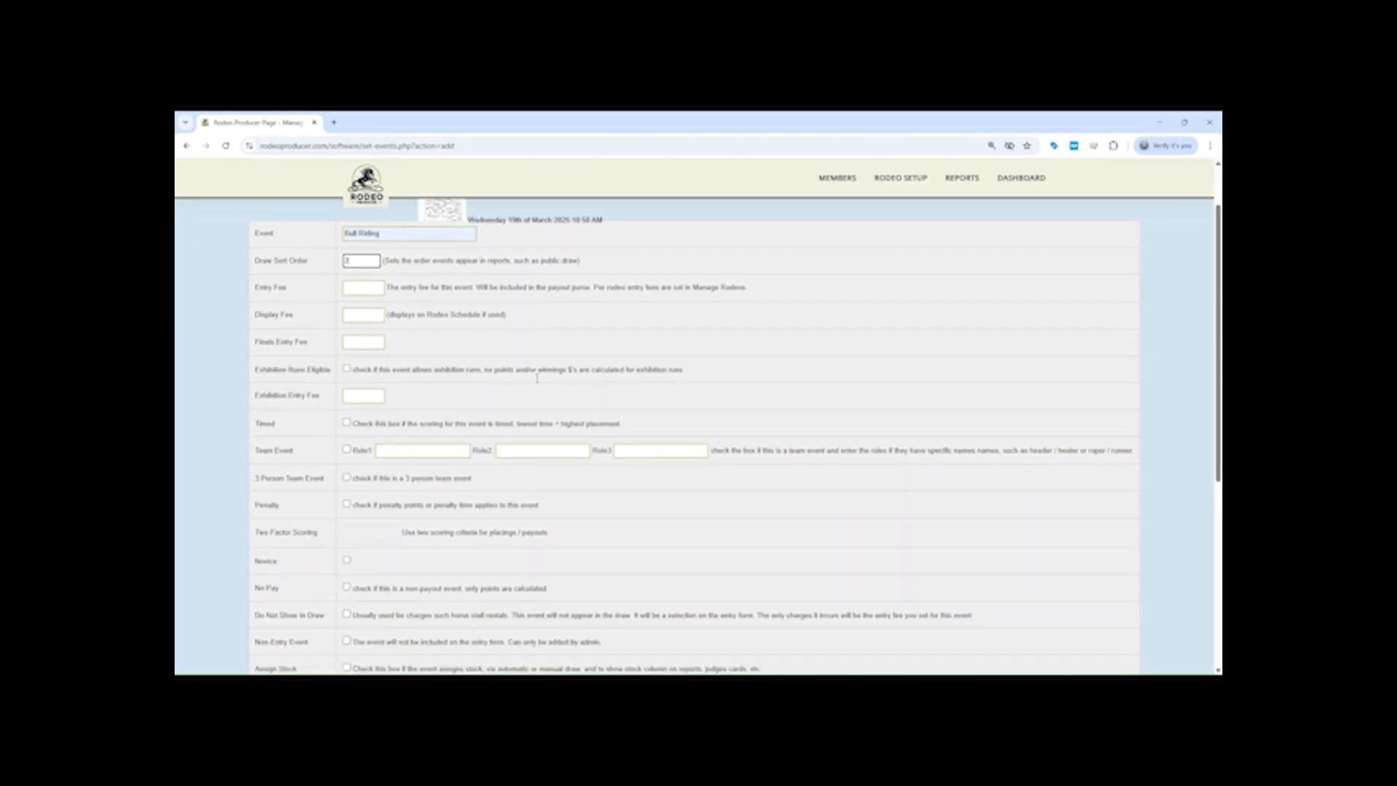
pyautogui.scroll(-5, 538, 381)
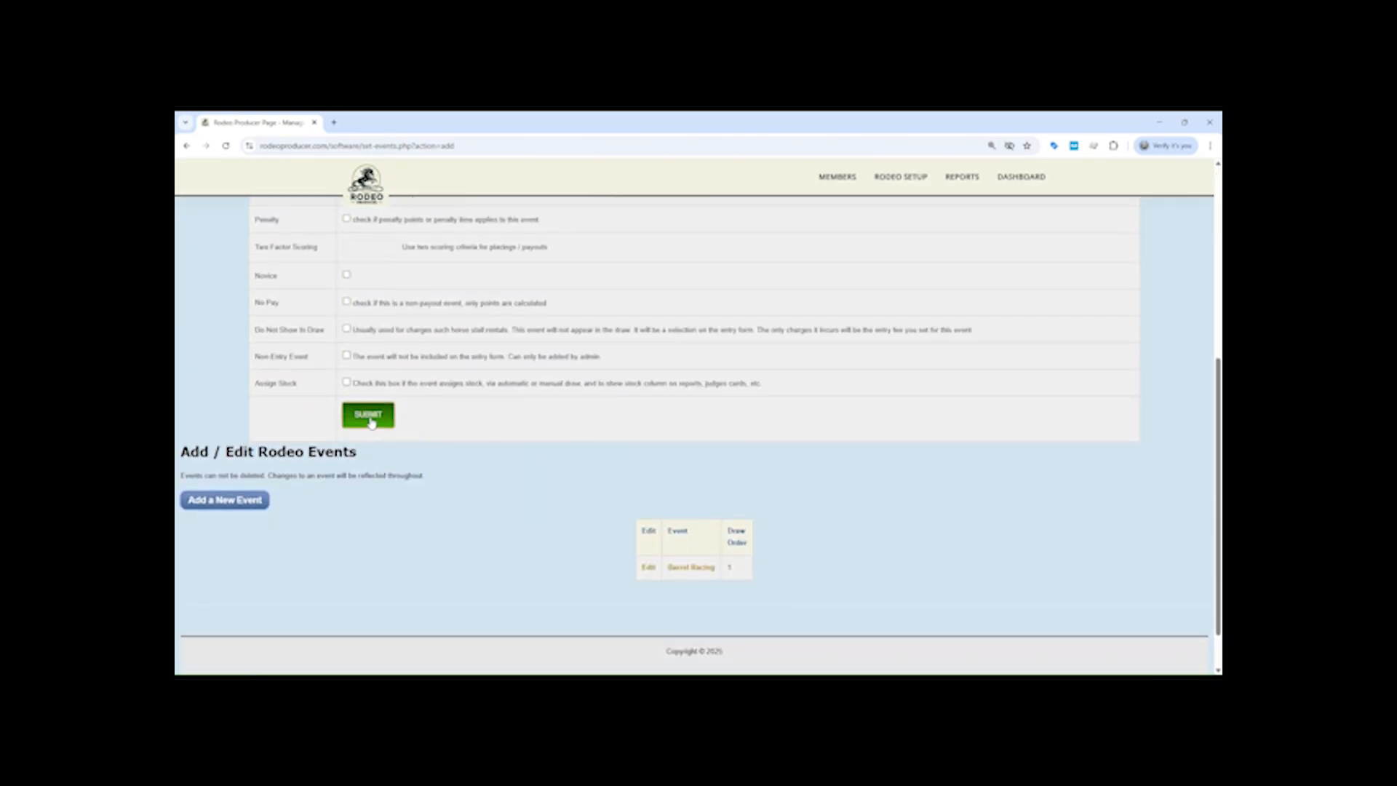
pyautogui.click(369, 417)
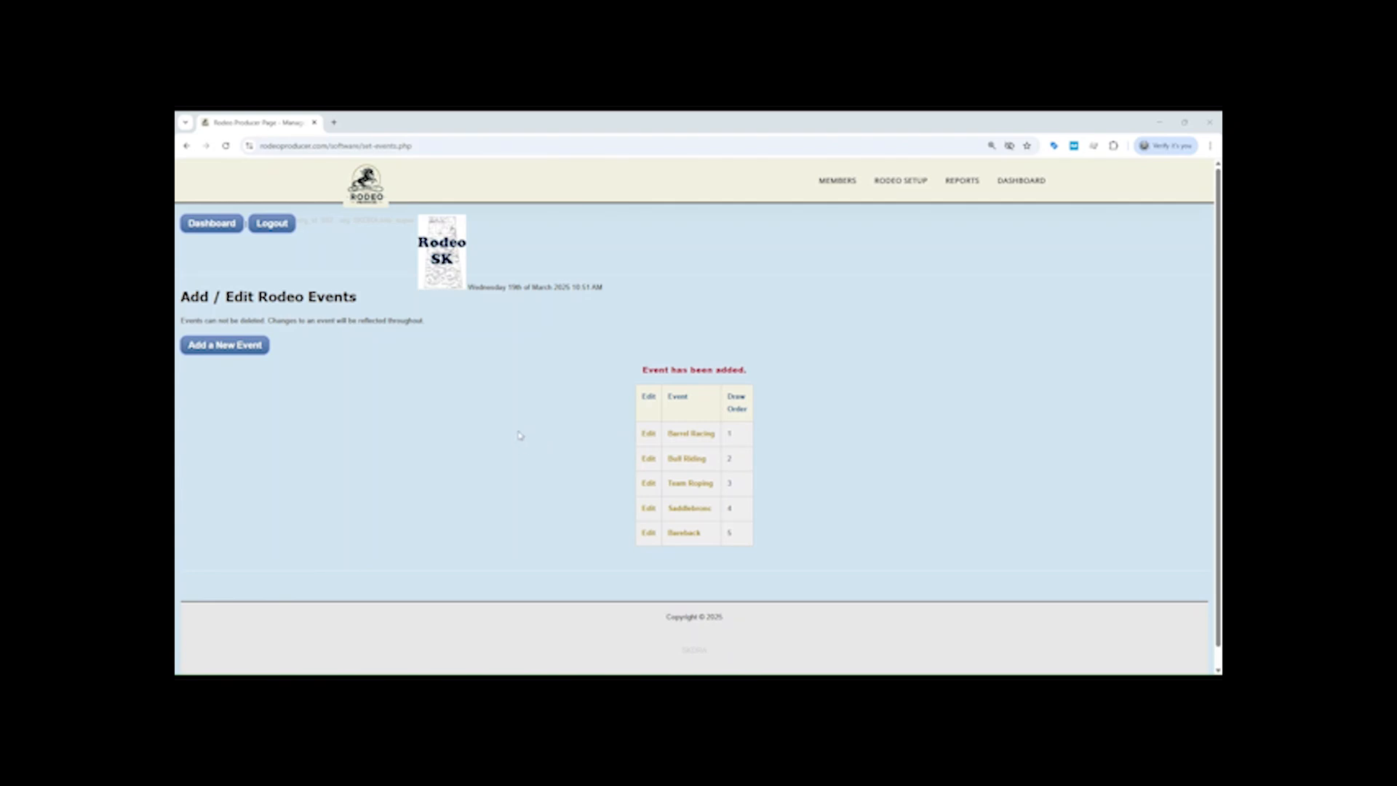
# Step: Add a new rodeo to the 2025 schedule named April Rodeo, and enter its location with state/province SK
pyautogui.moveTo(883, 206)
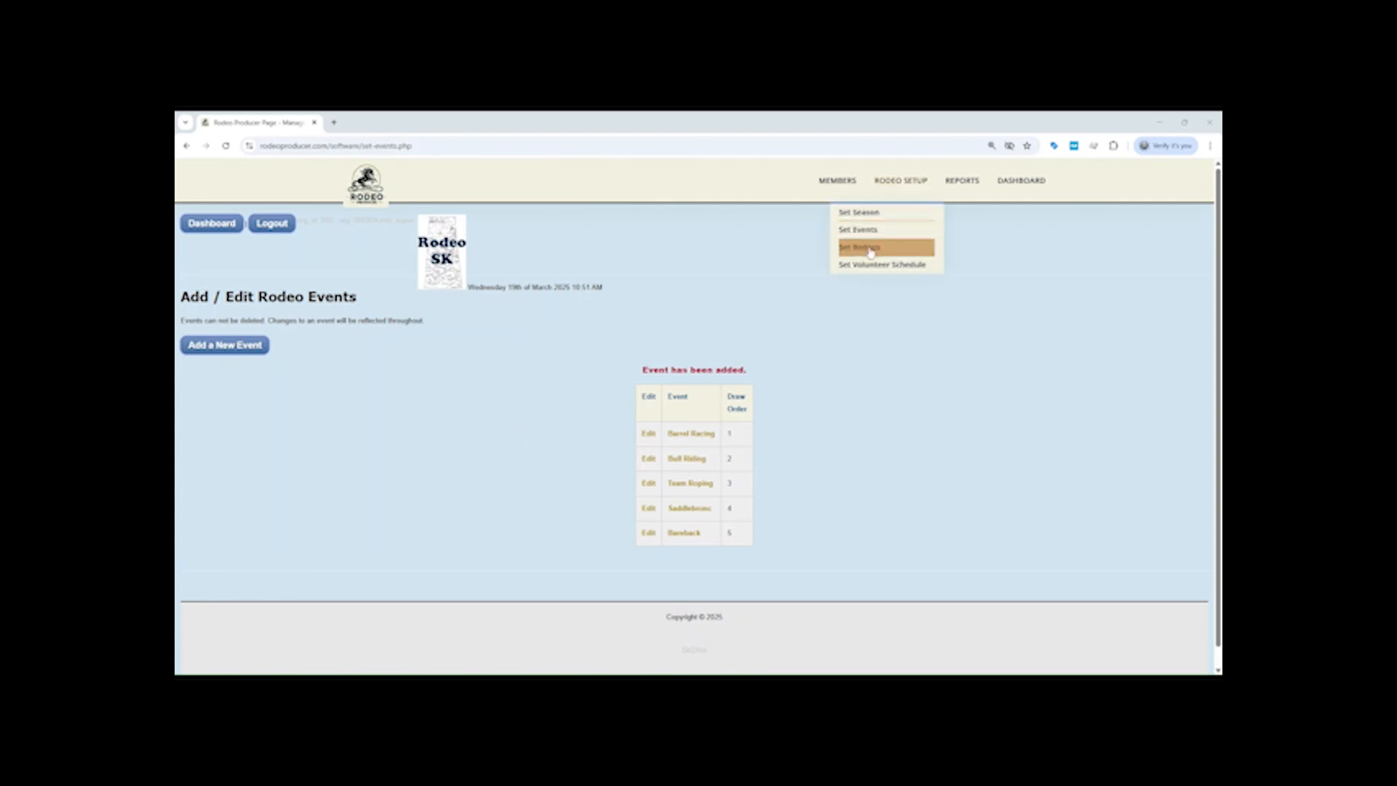
pyautogui.click(871, 252)
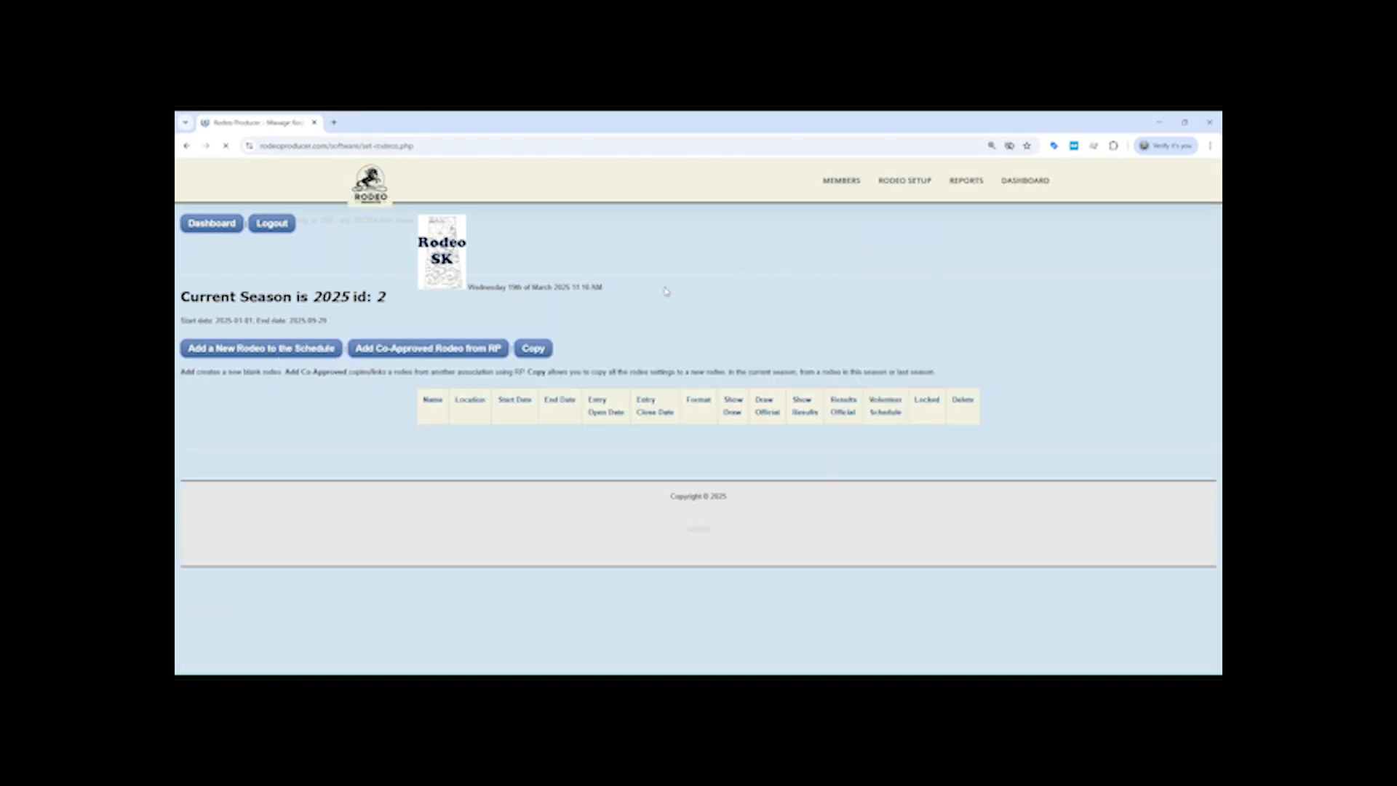
pyautogui.click(286, 349)
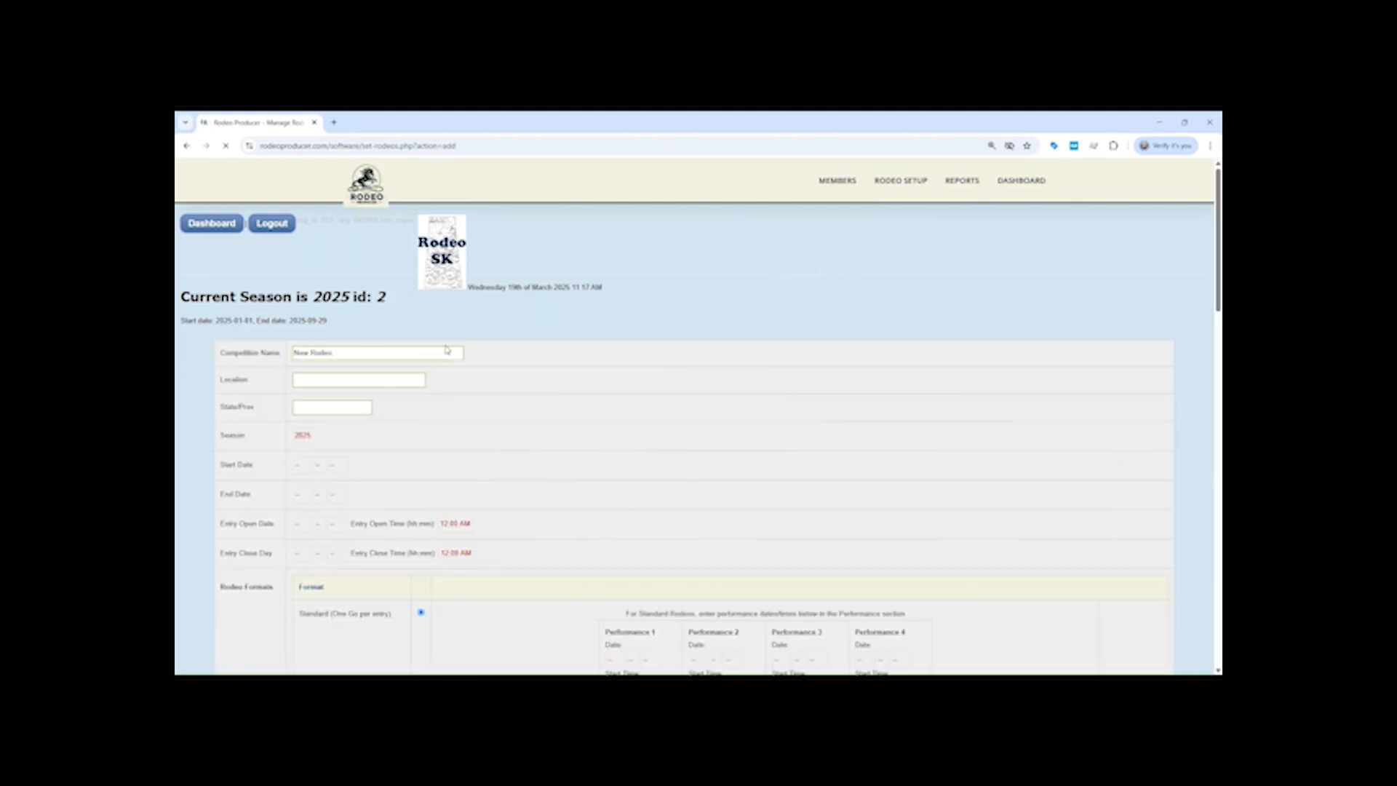
pyautogui.doubleClick(320, 353)
pyautogui.moveTo(306, 352); pyautogui.dragTo(294, 353)
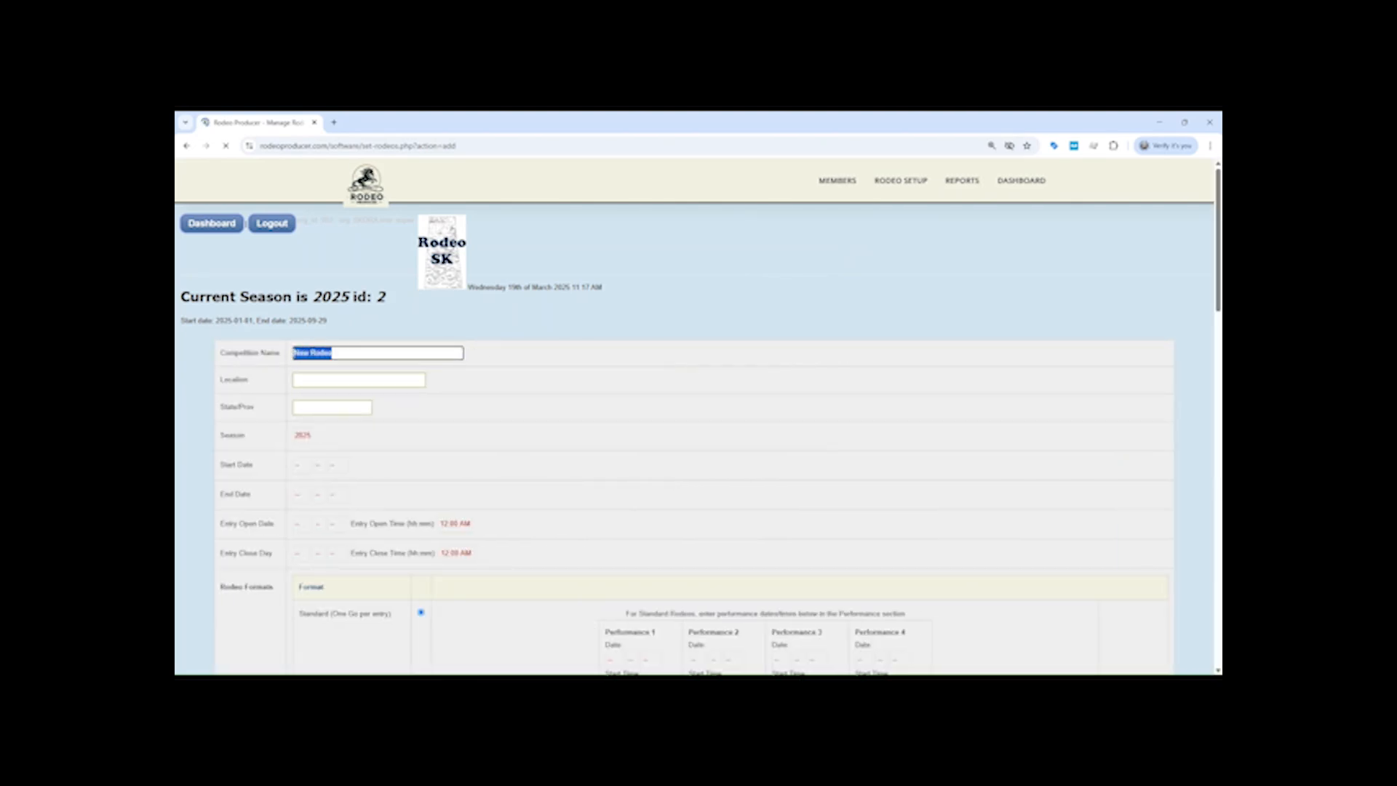
pyautogui.press('BackSpace')
pyautogui.write('April')
pyautogui.write(' Rodeo')
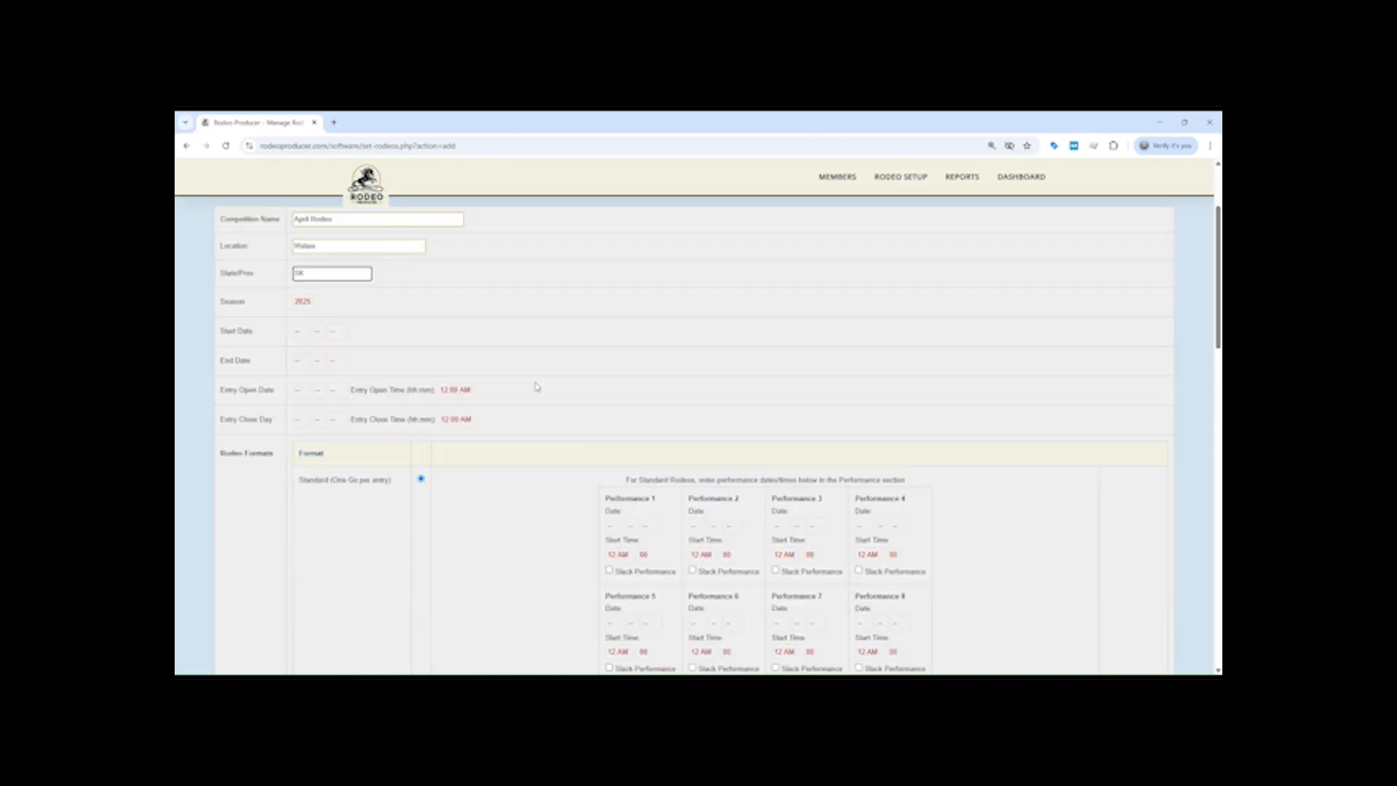
pyautogui.write('SK')
# Step: Set the rodeo dates to Apr 19–20, 2025, with Performance 1 on Apr 19 at 09 AM and Performance 2 on Apr 20 at 10 AM
pyautogui.scroll(-3, 536, 336)
pyautogui.scroll(3, 530, 337)
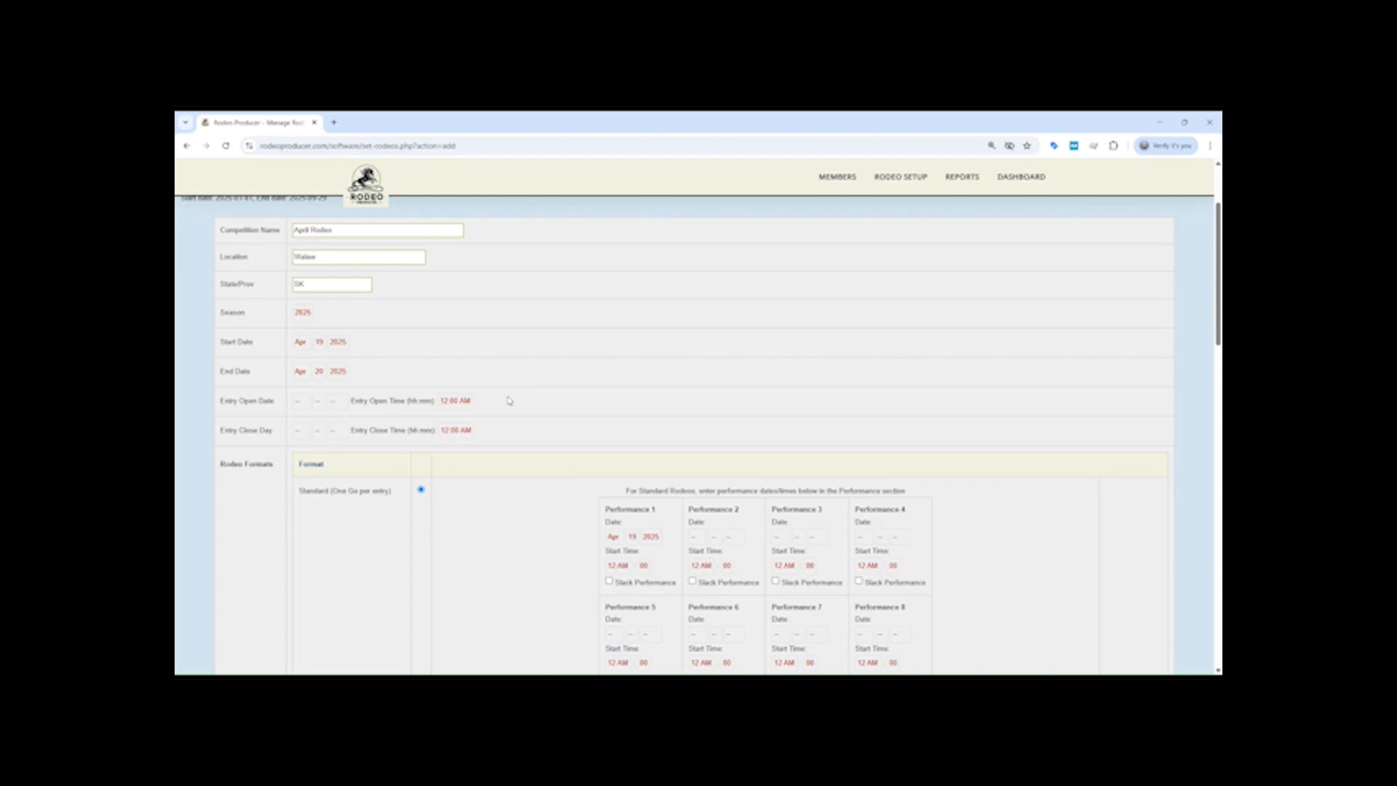
pyautogui.scroll(-3, 564, 404)
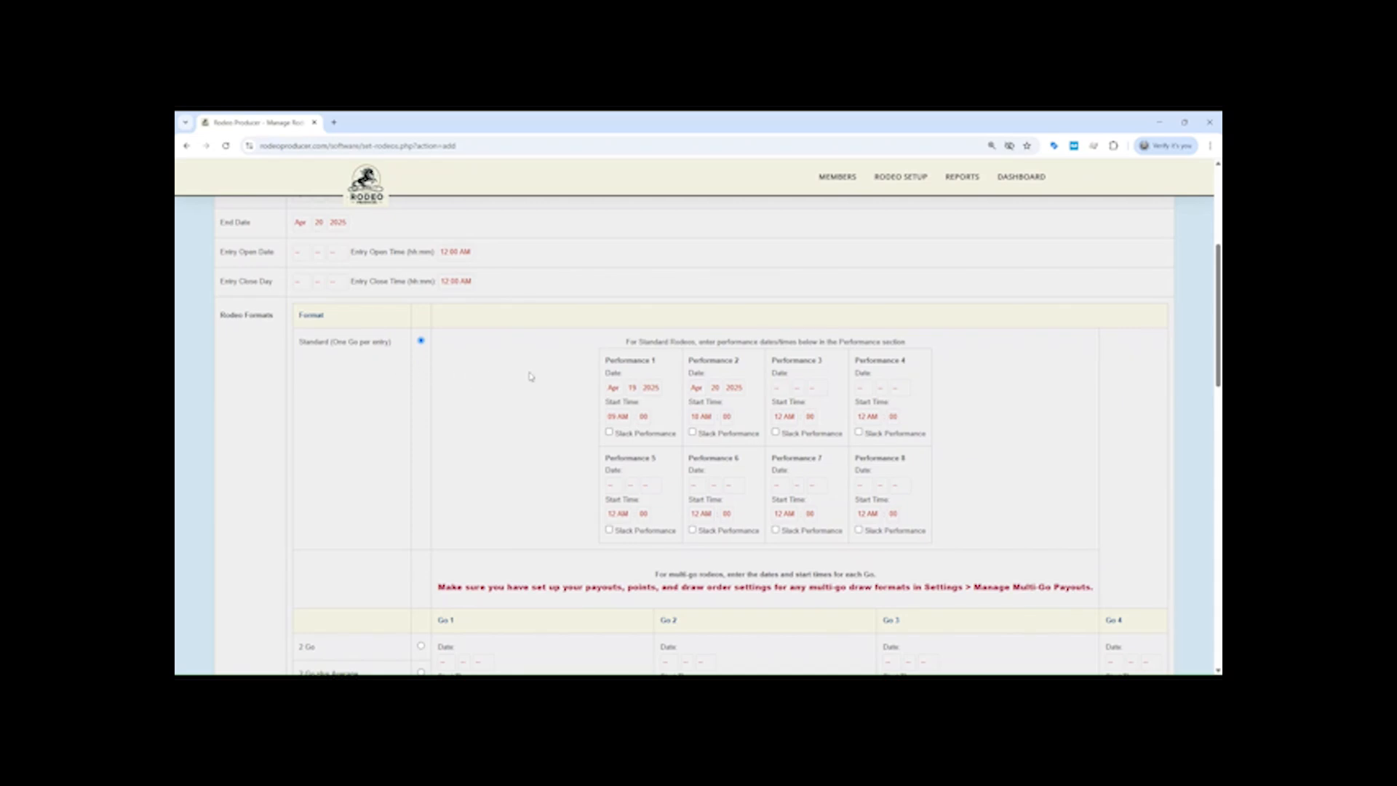
# Step: Include Barrel Racing, Bull Riding, Team Roping, Saddlebronc and Bareback in the rodeo and save the competition settings
pyautogui.scroll(-5, 539, 384)
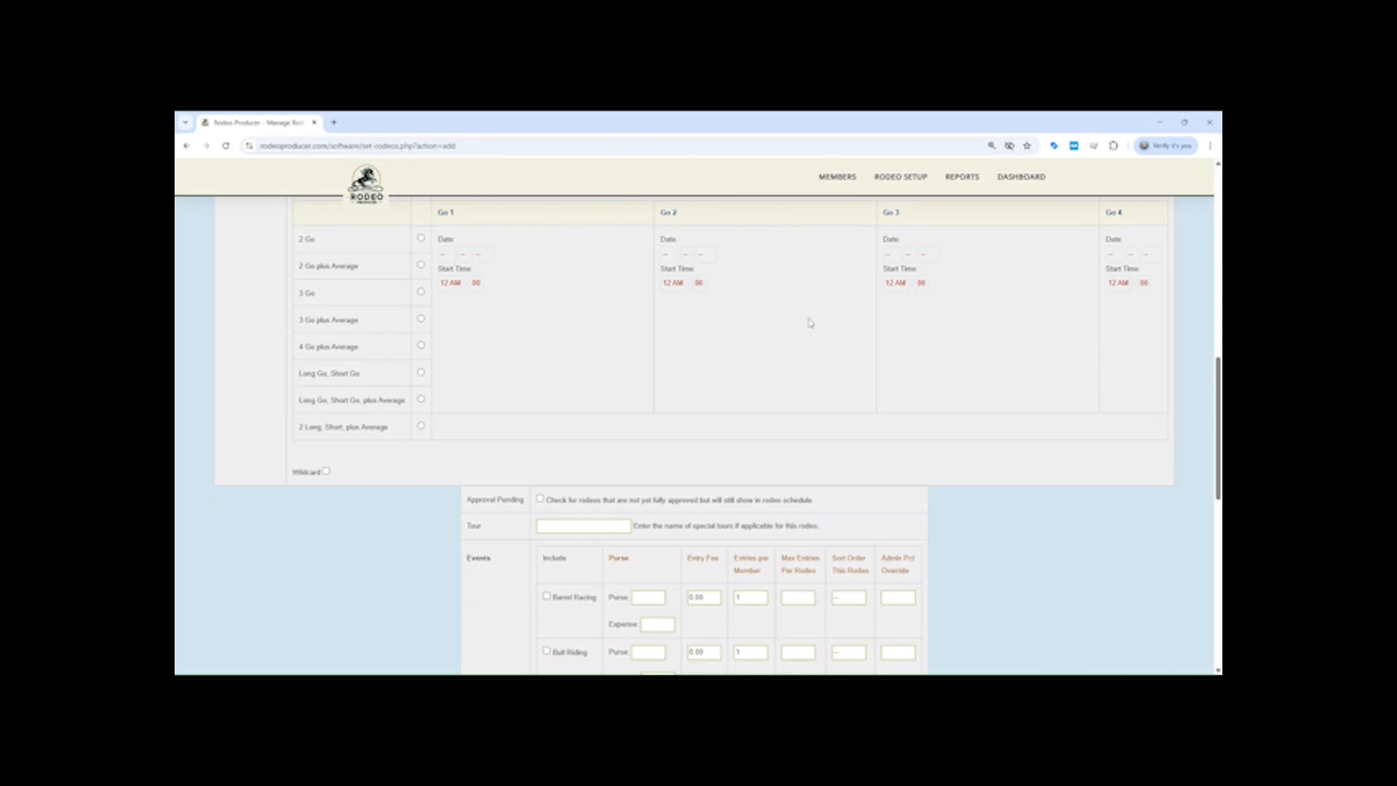
pyautogui.scroll(-4, 690, 320)
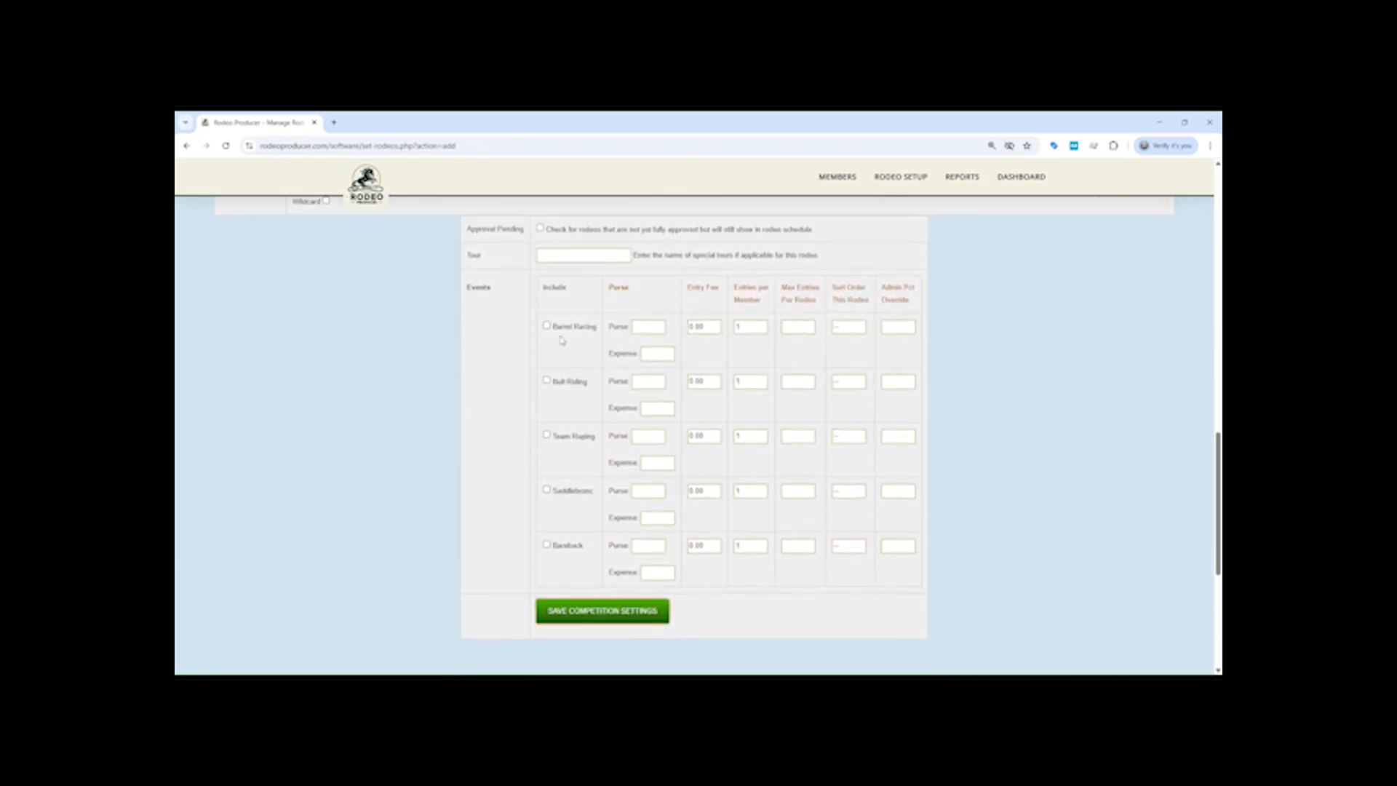
pyautogui.click(547, 380)
pyautogui.click(546, 435)
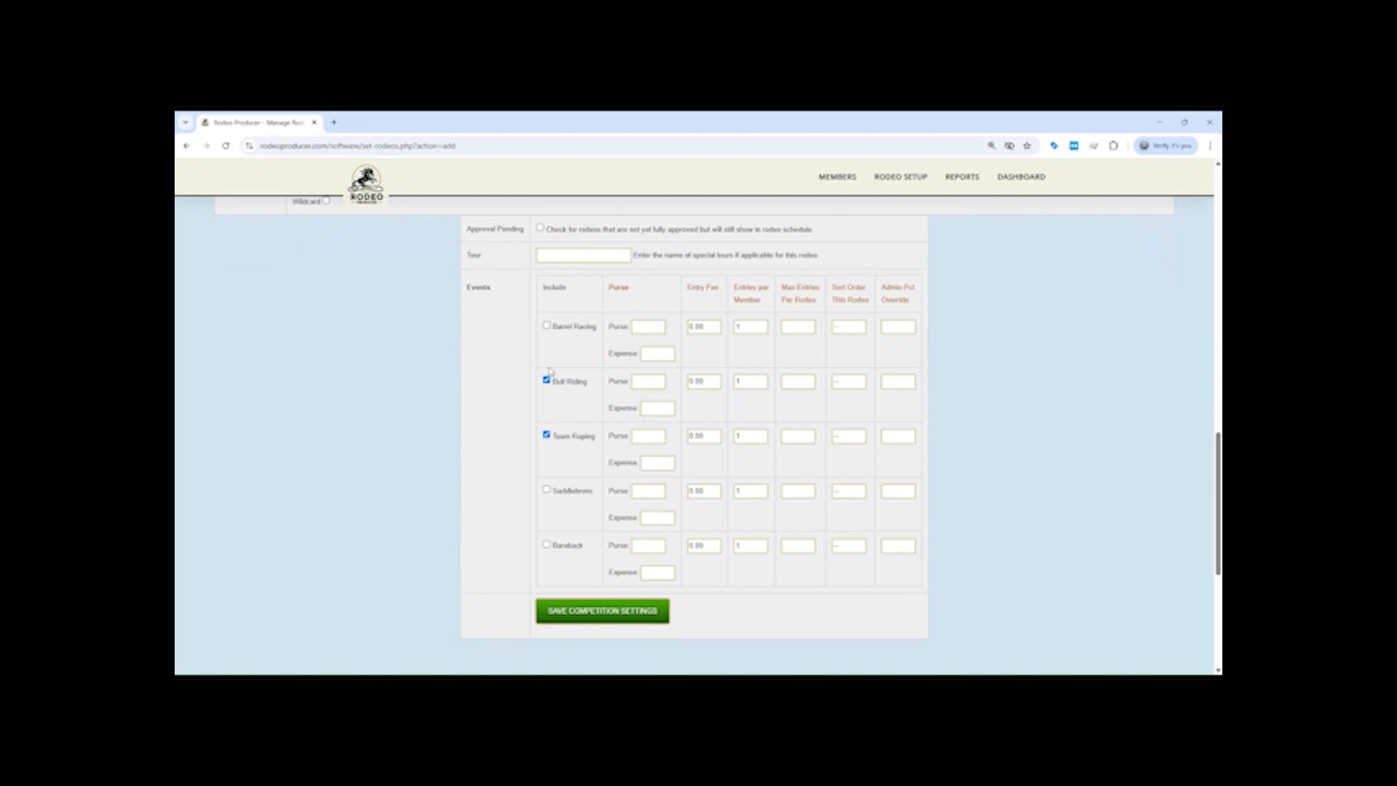
pyautogui.click(546, 325)
pyautogui.click(546, 489)
pyautogui.click(546, 544)
pyautogui.click(593, 614)
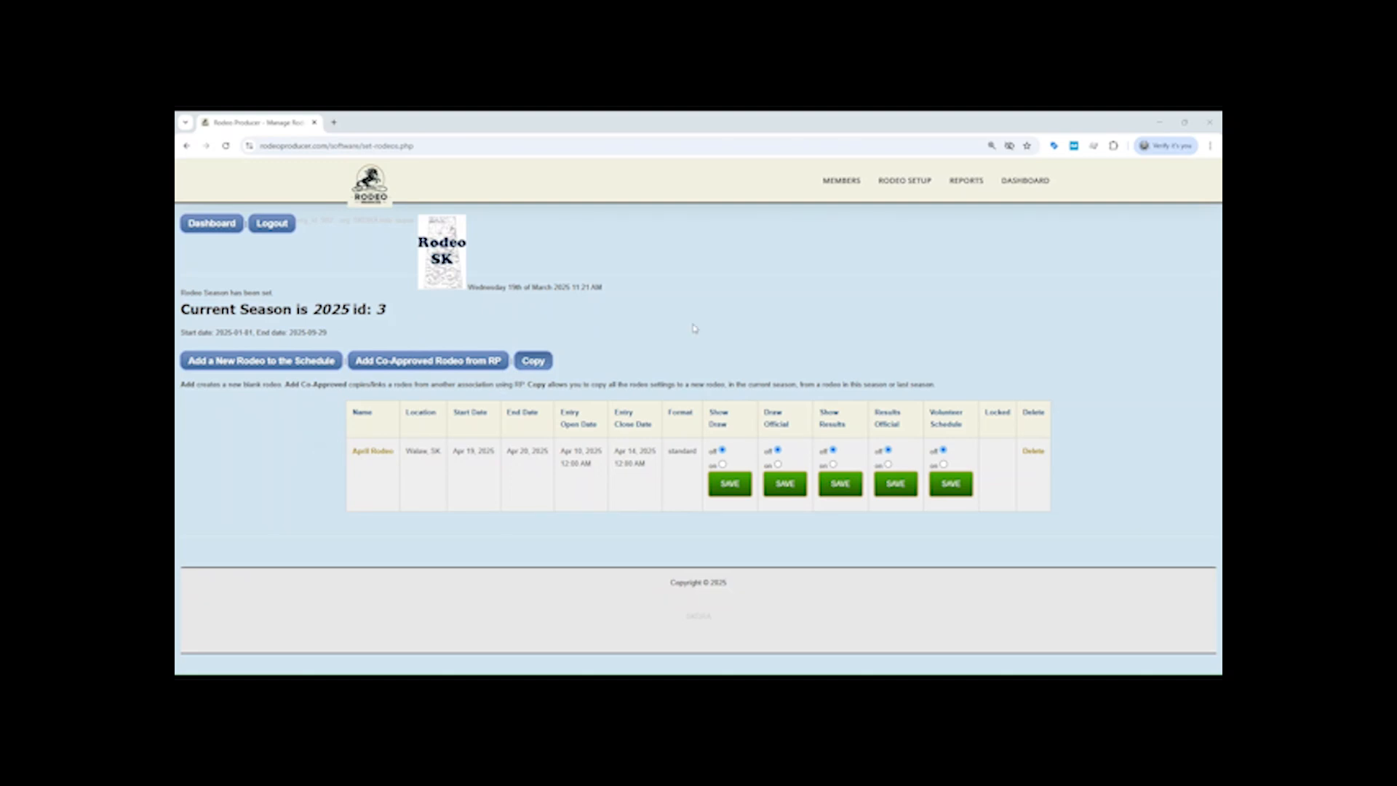
# Step: Start a new membership type named Volunteers with a membership fee of 0 and the description Rodeo Volunteers
pyautogui.moveTo(844, 196)
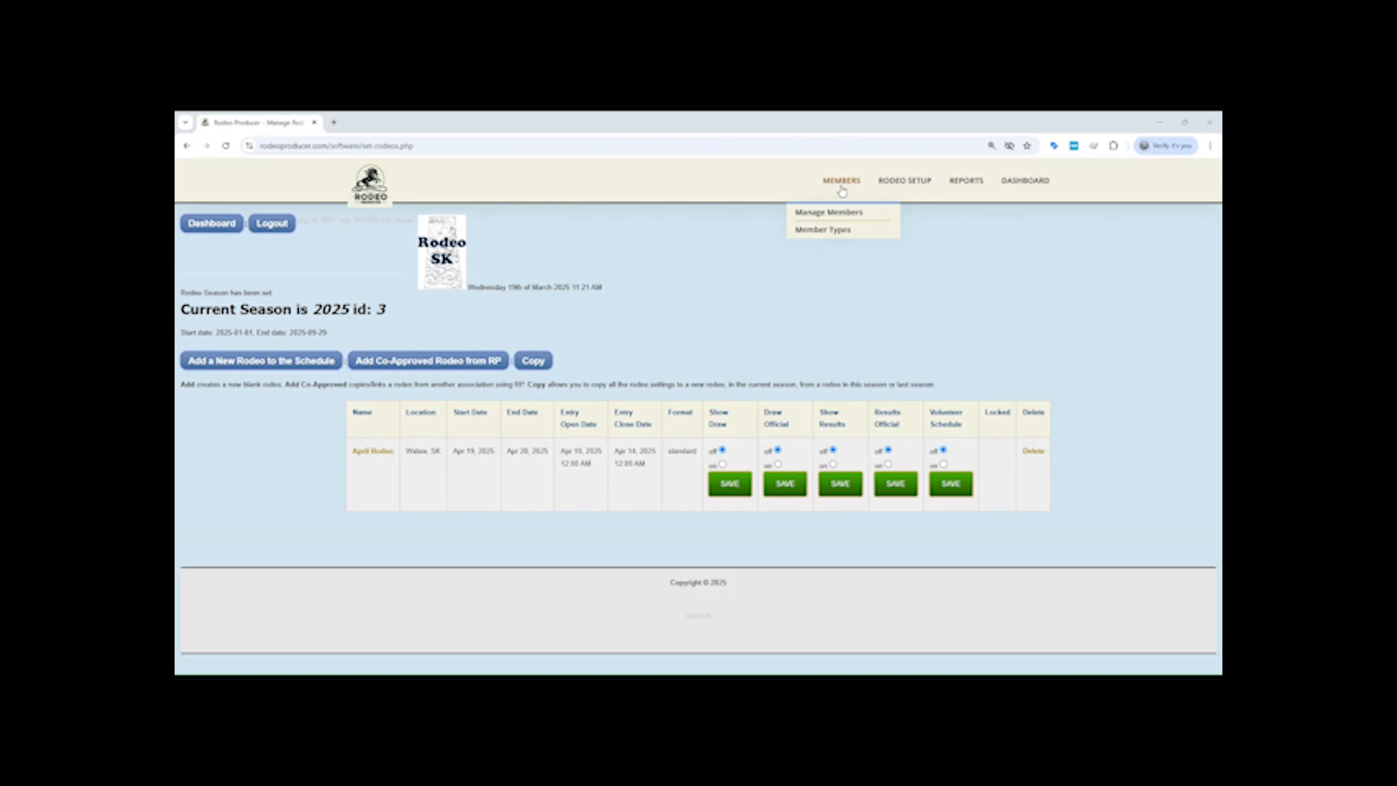
pyautogui.click(835, 232)
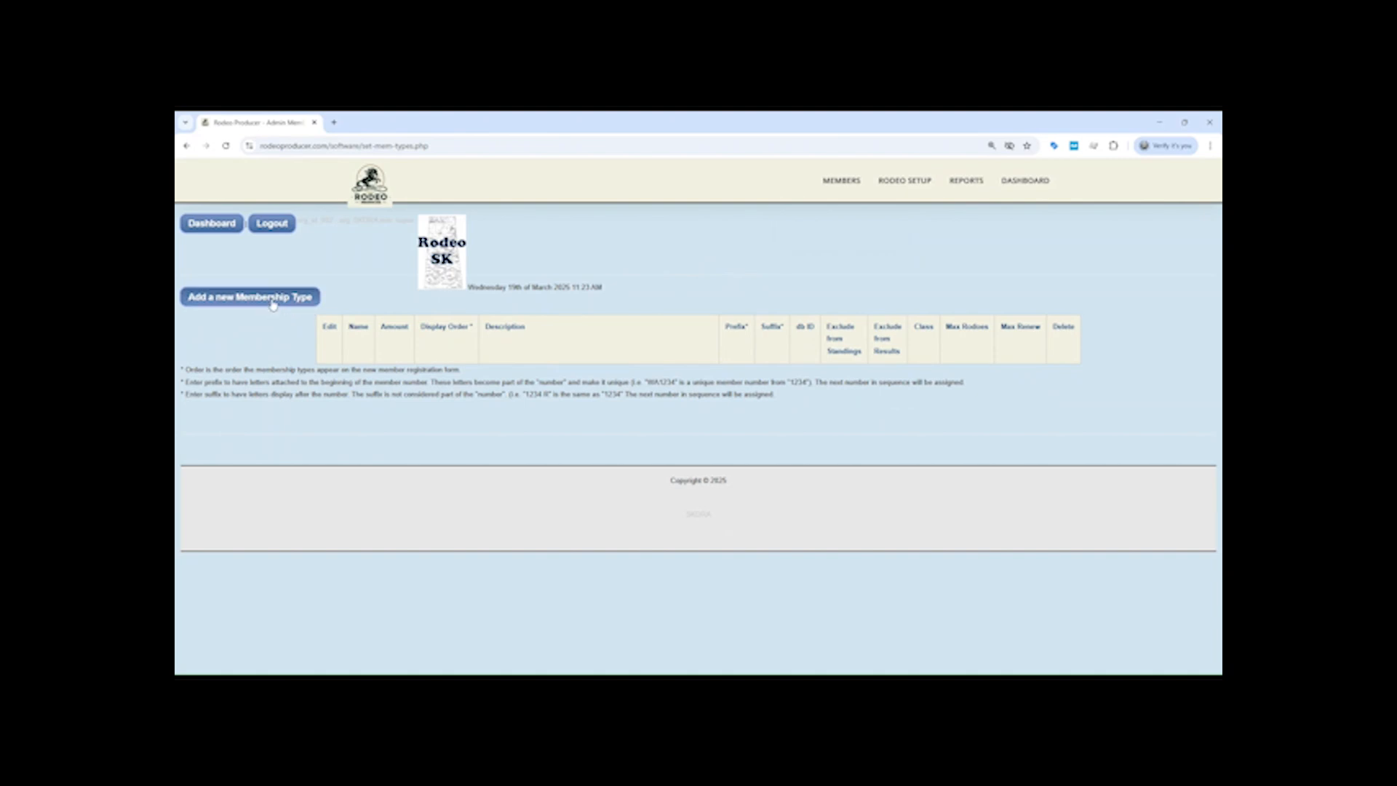
pyautogui.click(274, 298)
pyautogui.click(388, 300)
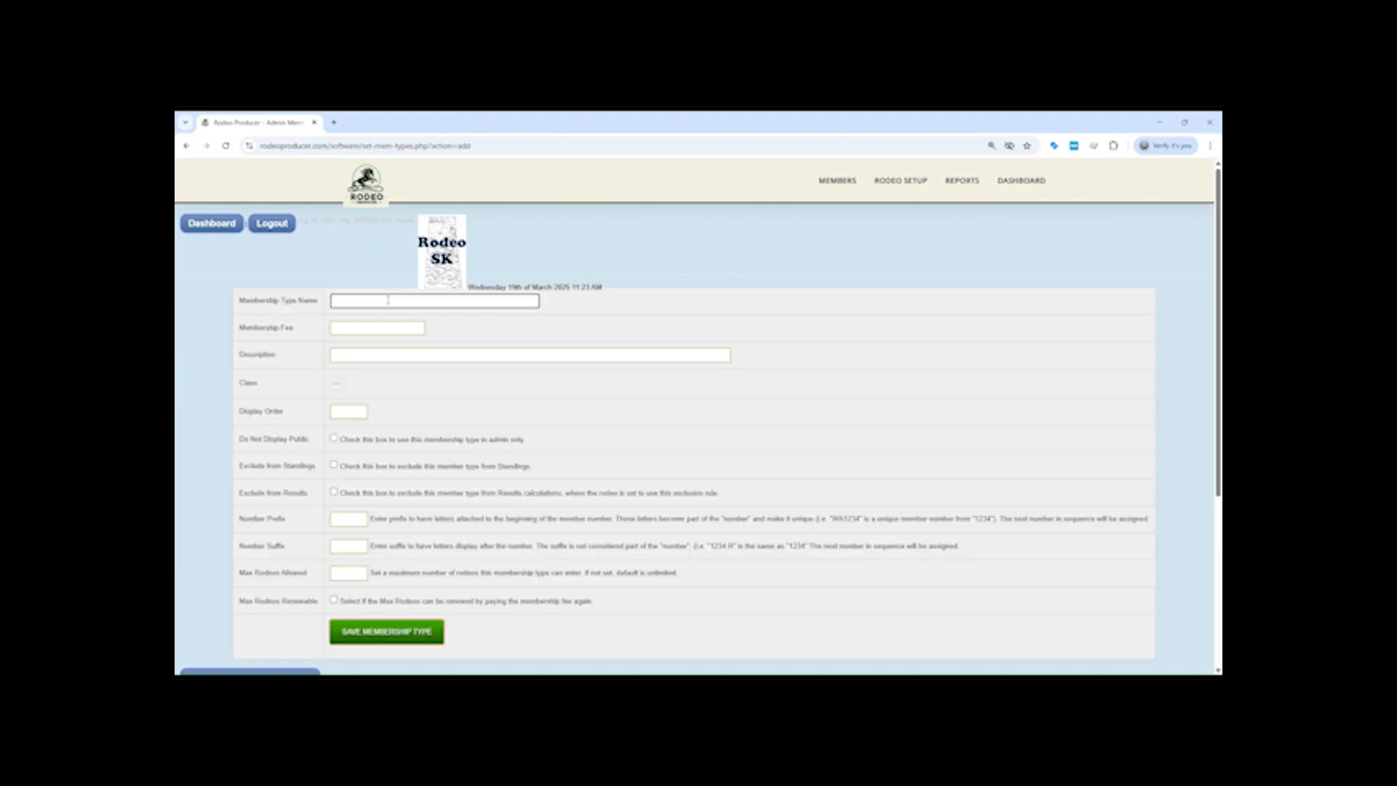
pyautogui.write('Volunteers')
pyautogui.click(395, 328)
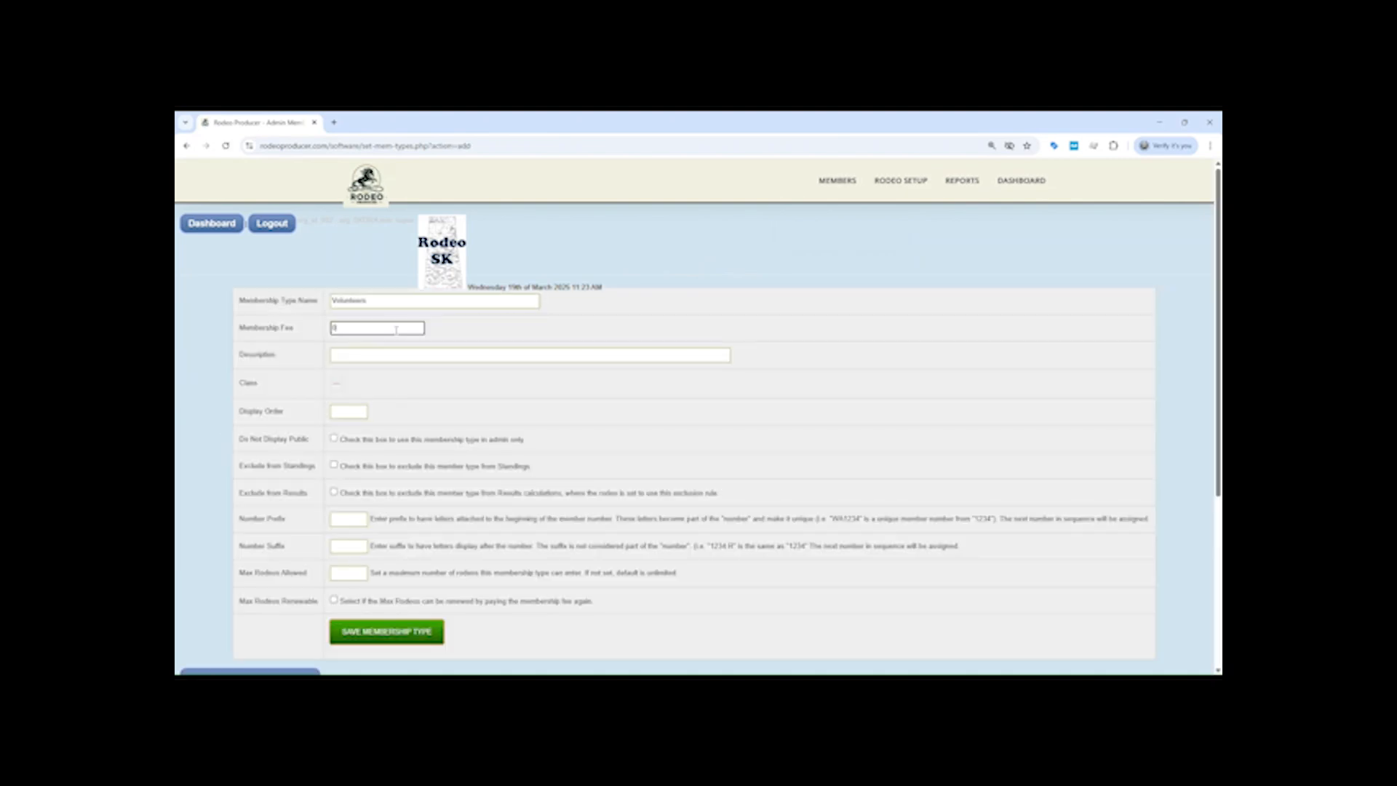
pyautogui.click(429, 358)
pyautogui.write('Rodeo Volunteers')
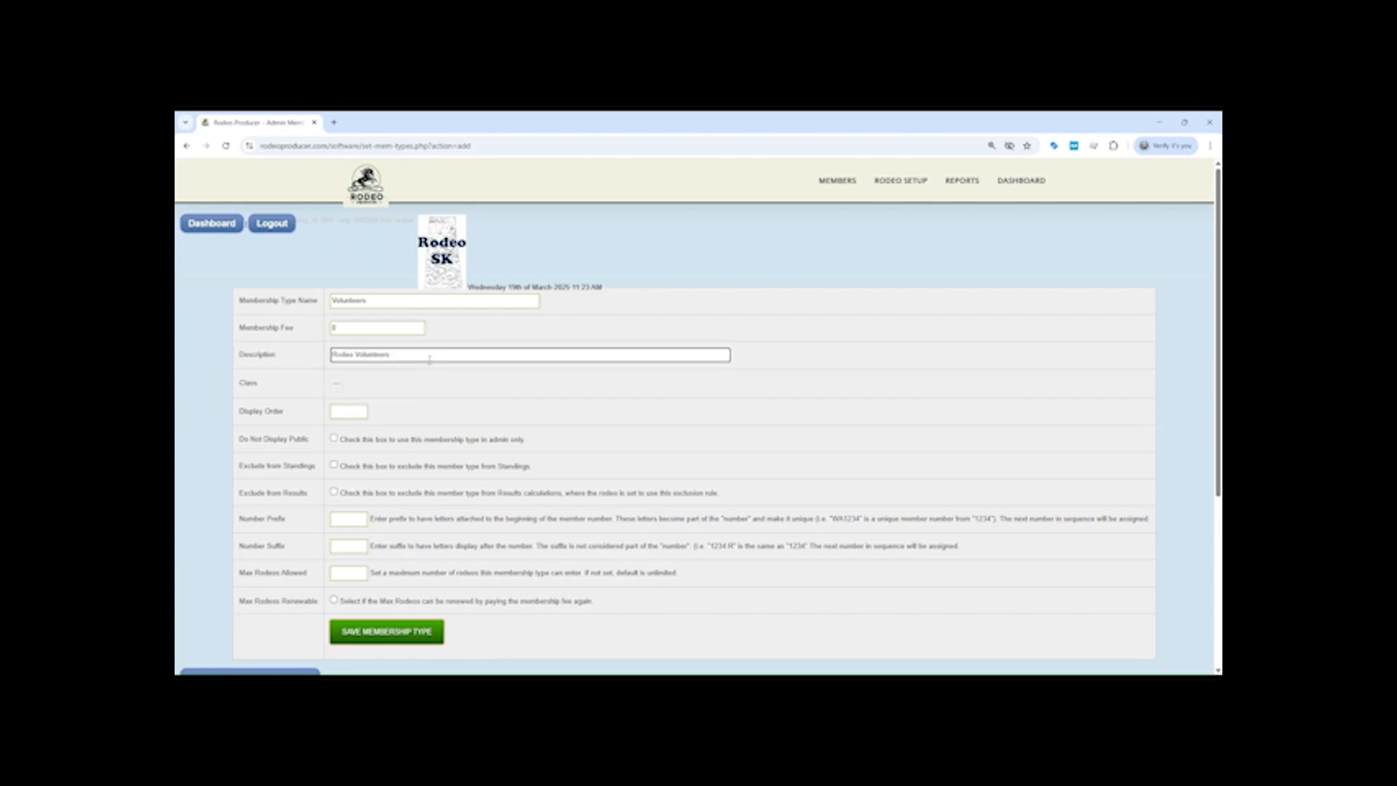
# Step: Give the Volunteers type display order 1, exclude it from standings and results, and save the membership type
pyautogui.click(360, 412)
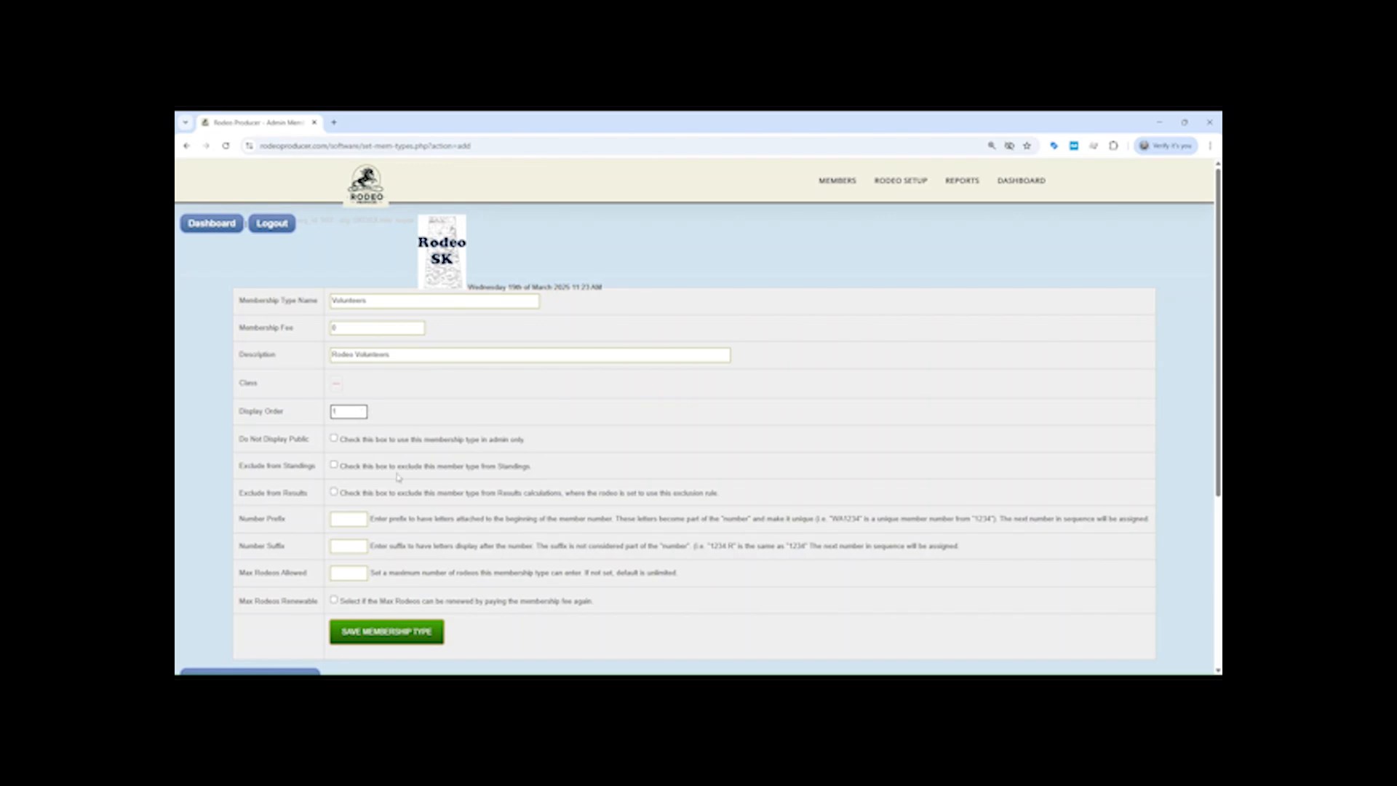
pyautogui.click(334, 466)
pyautogui.click(334, 493)
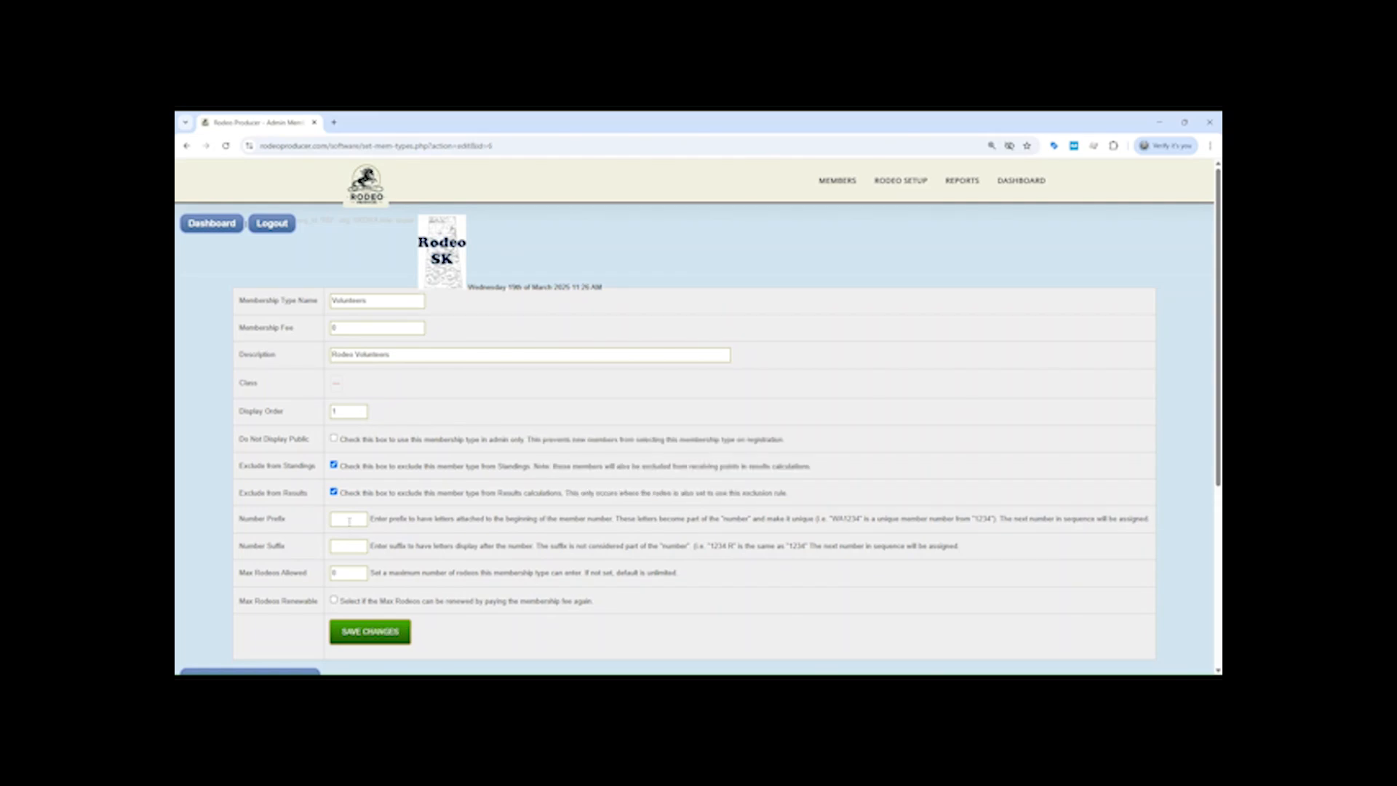
pyautogui.click(349, 520)
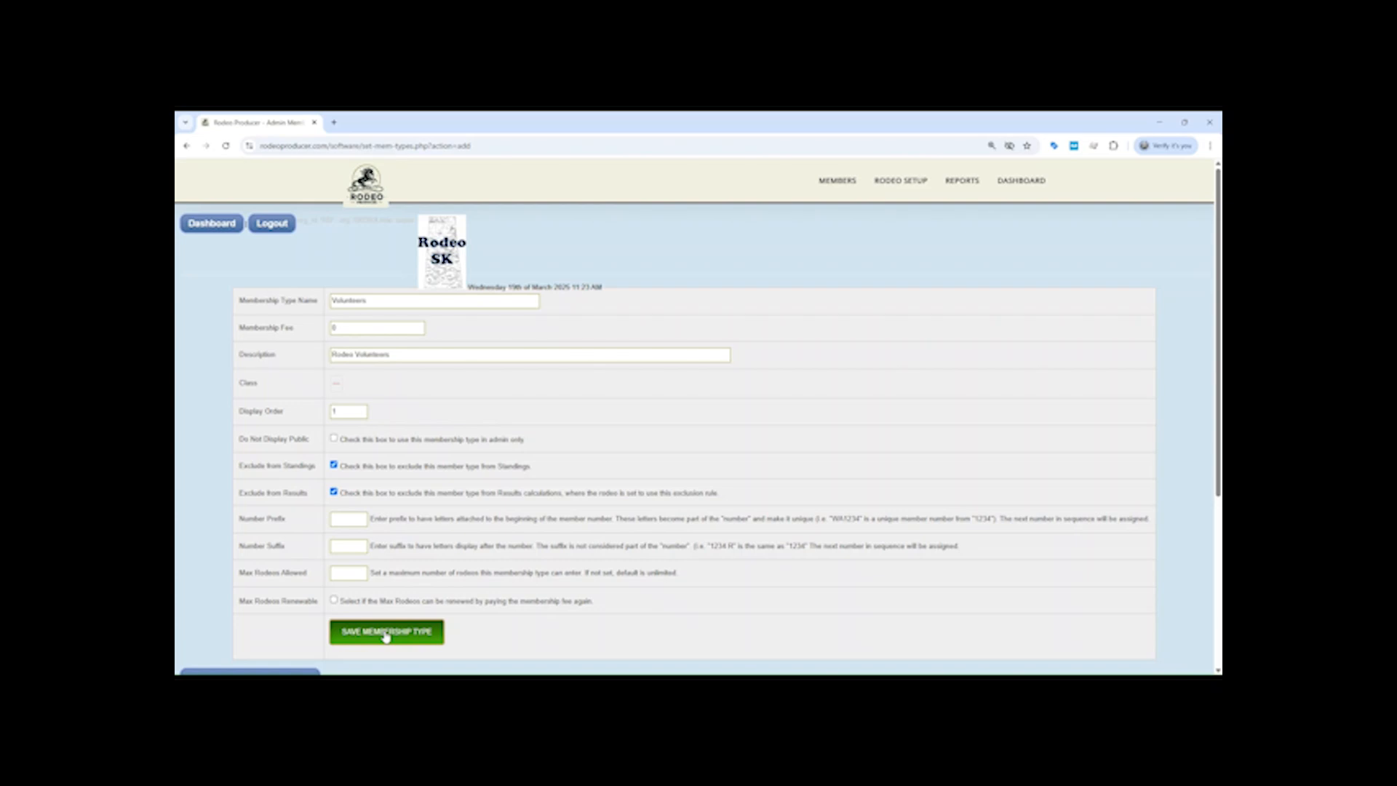
pyautogui.click(385, 633)
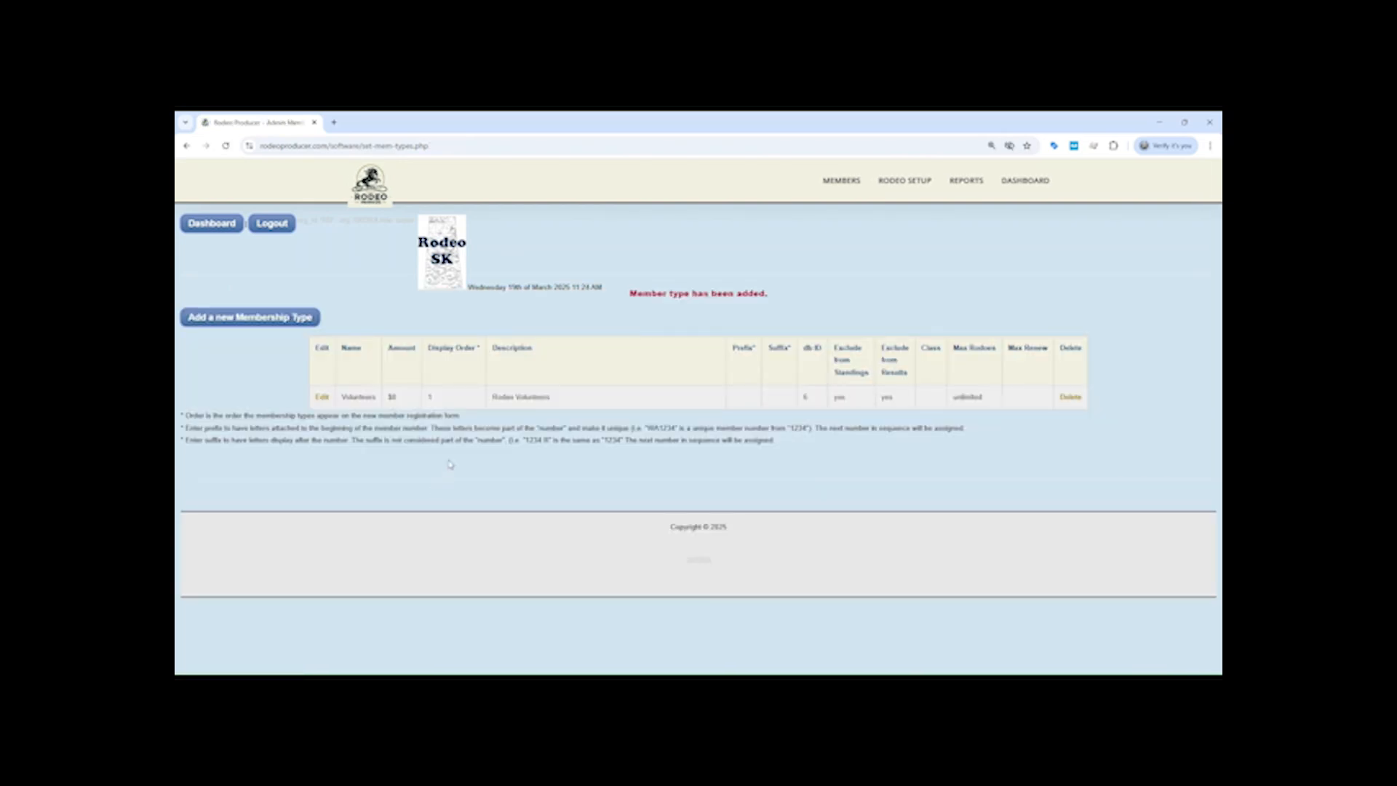
# Step: Add a new member with the volunteer's first name, last name, email and account password, and save the record
pyautogui.moveTo(841, 190)
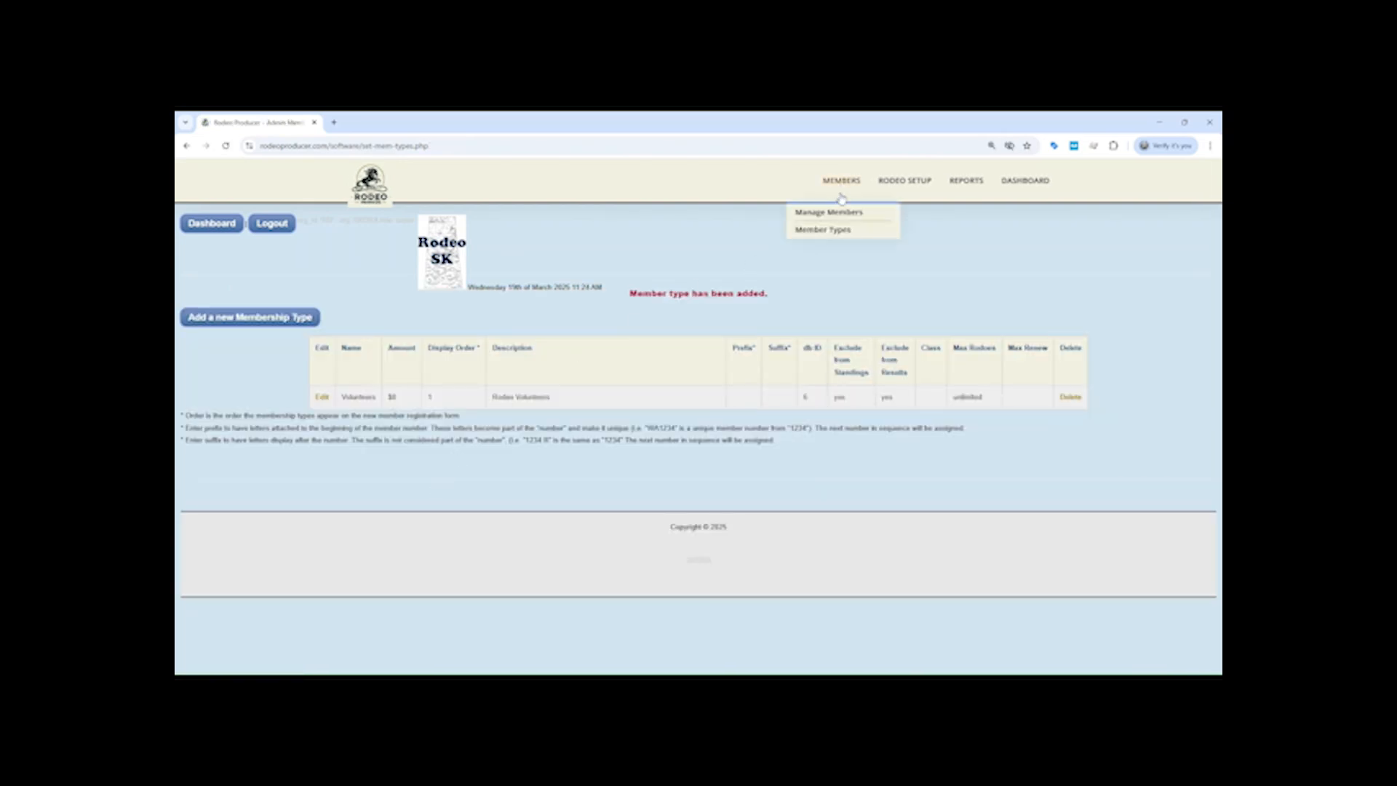
pyautogui.click(841, 217)
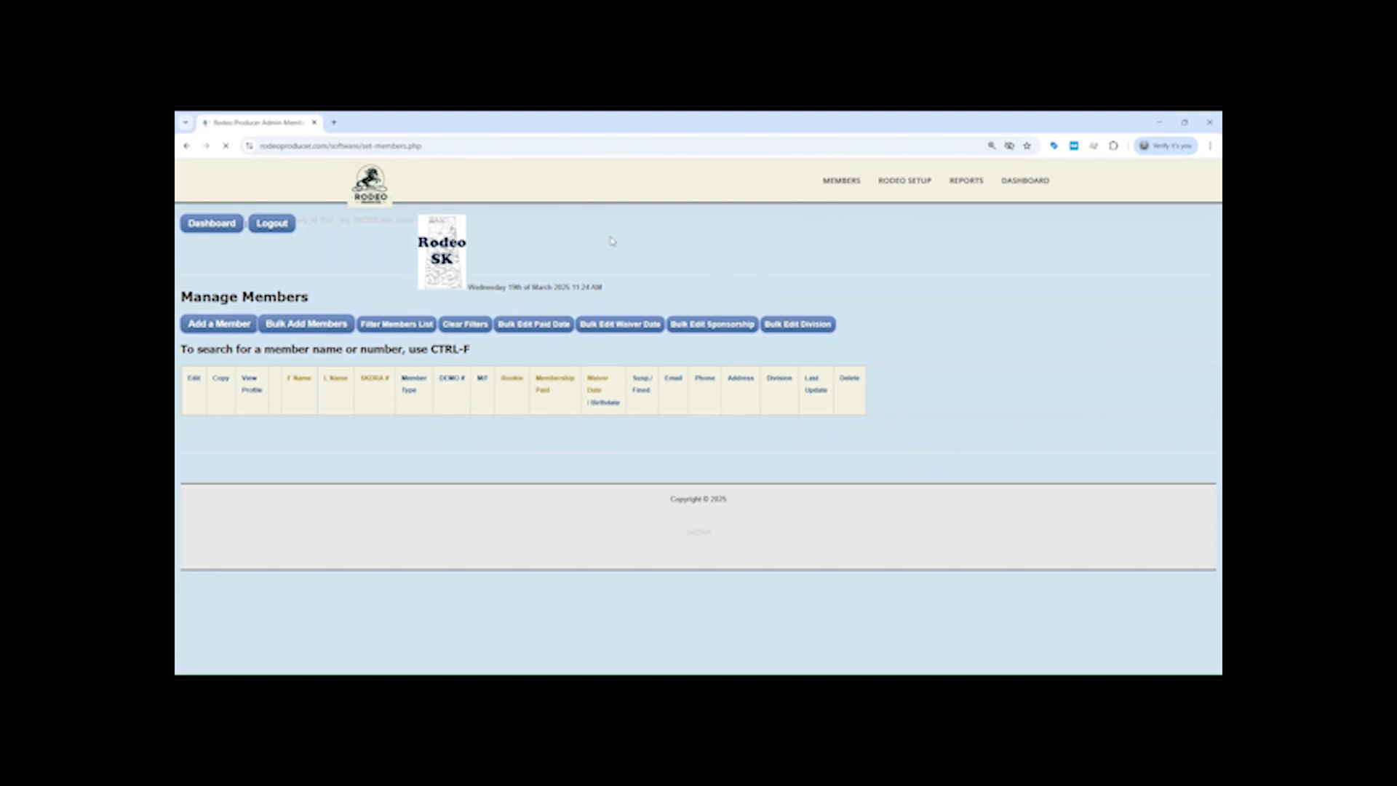
pyautogui.click(219, 324)
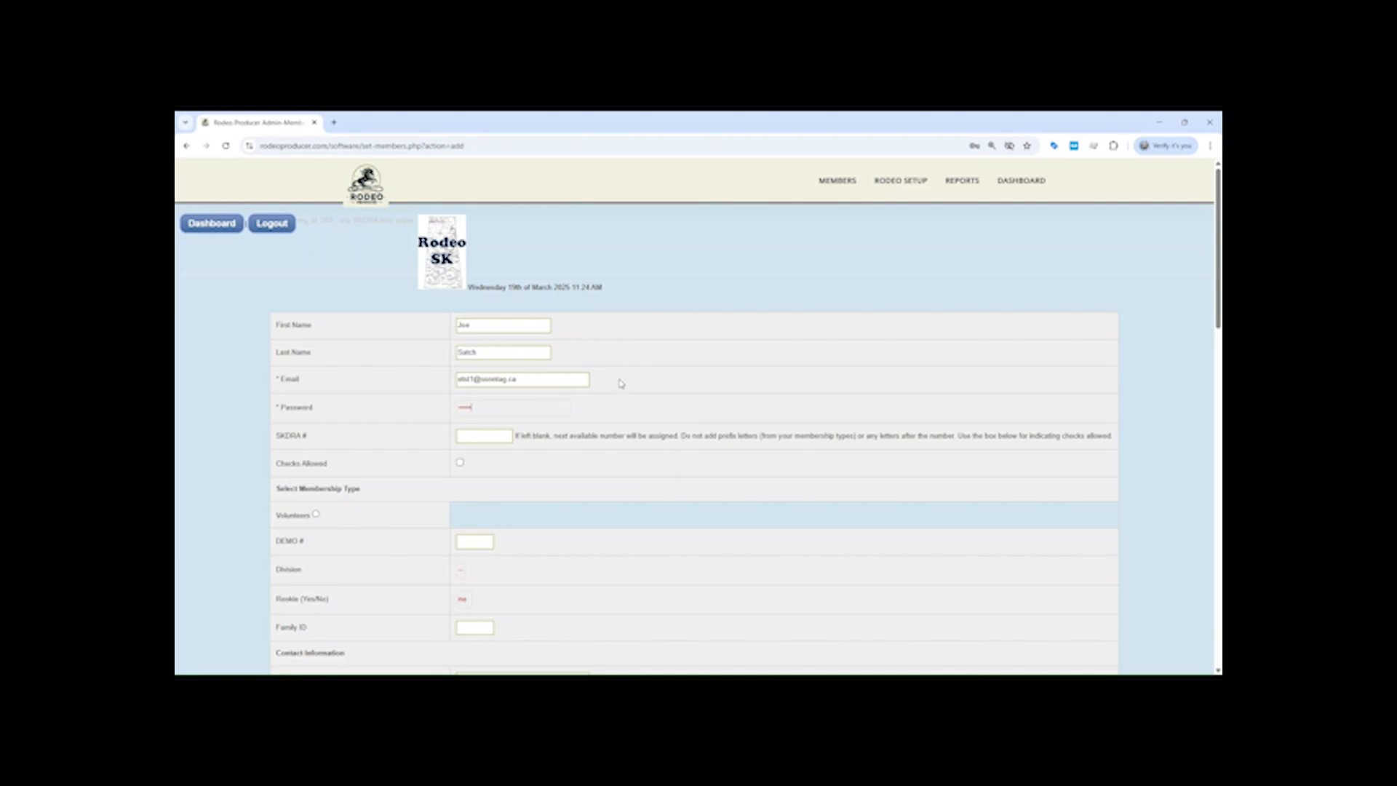
pyautogui.scroll(-10, 620, 384)
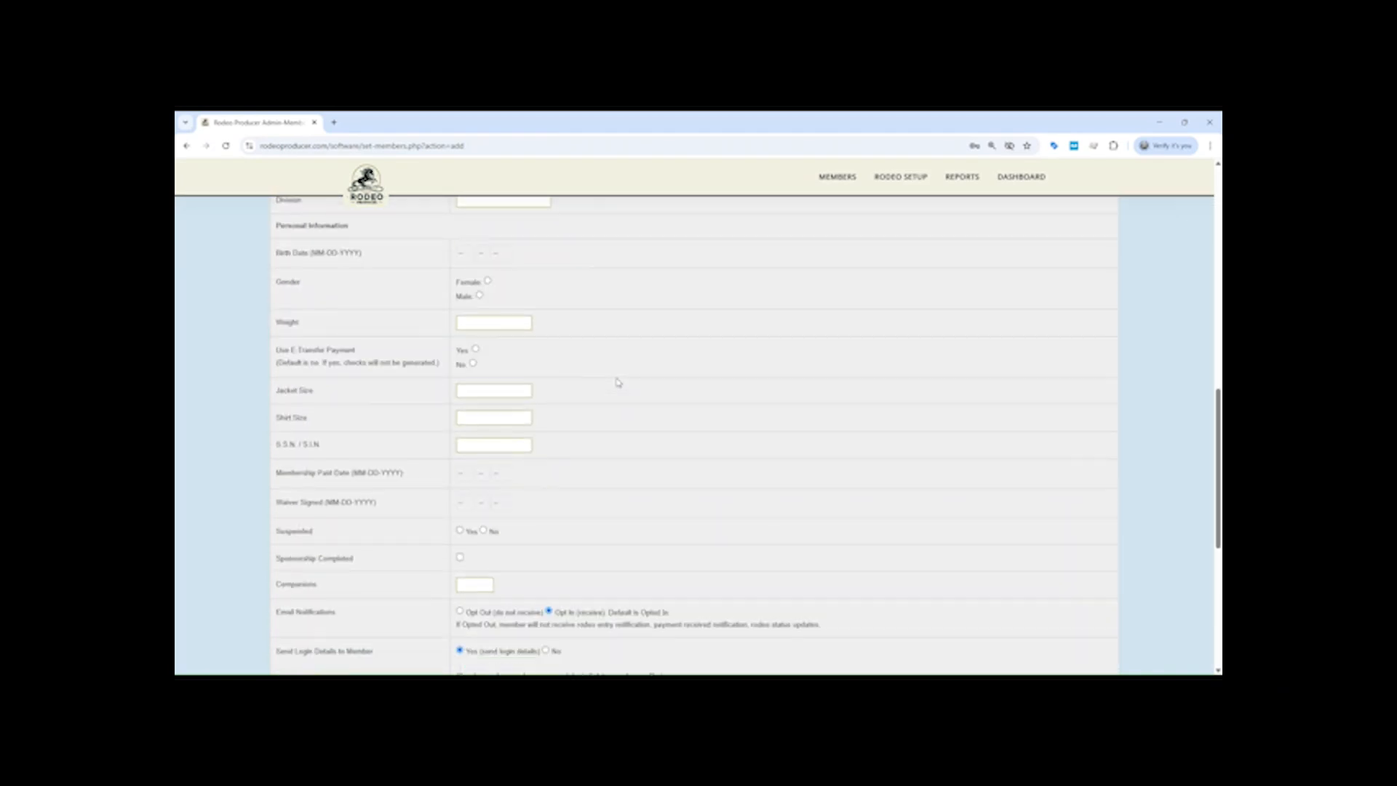
pyautogui.scroll(-5, 618, 382)
pyautogui.click(495, 356)
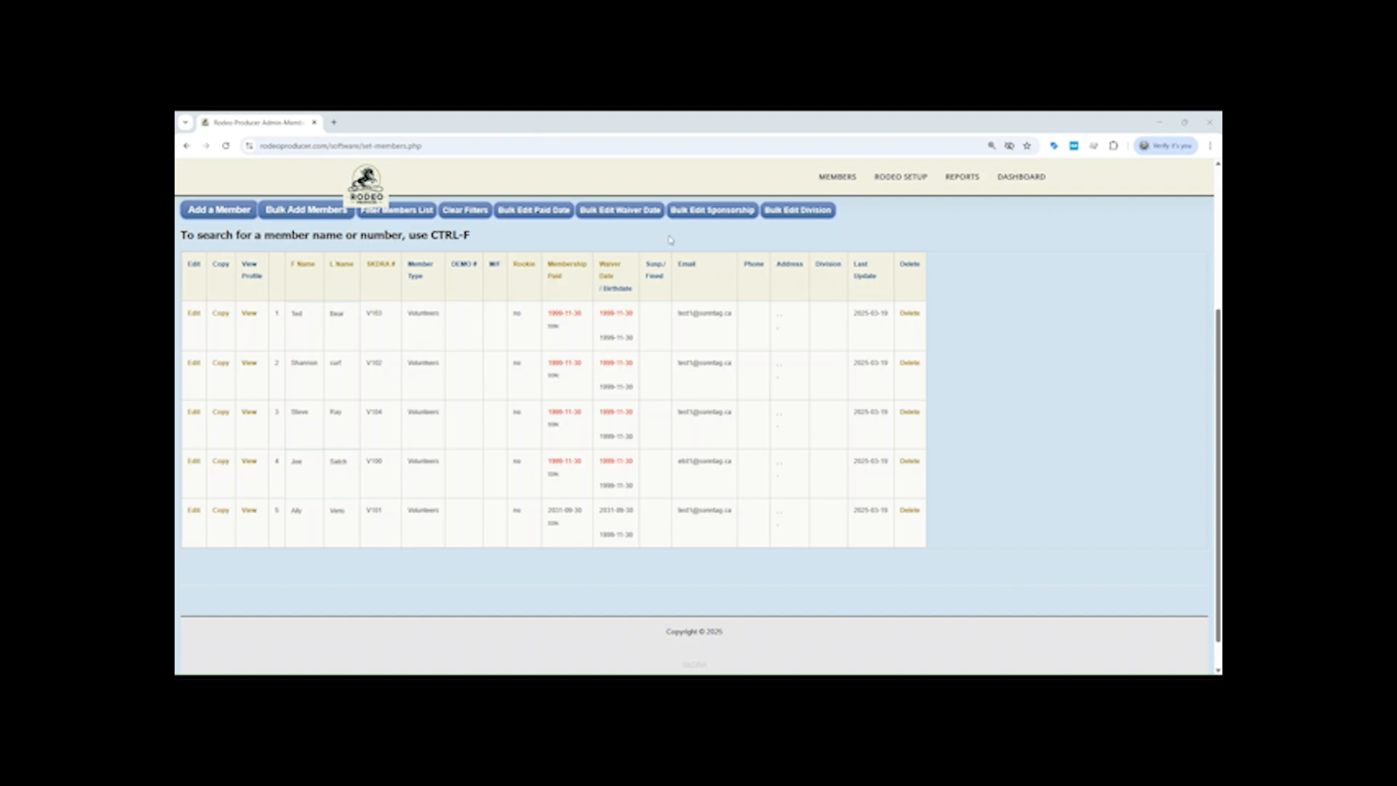
# Step: Open the volunteer schedule for the April Rodeo
pyautogui.moveTo(908, 187)
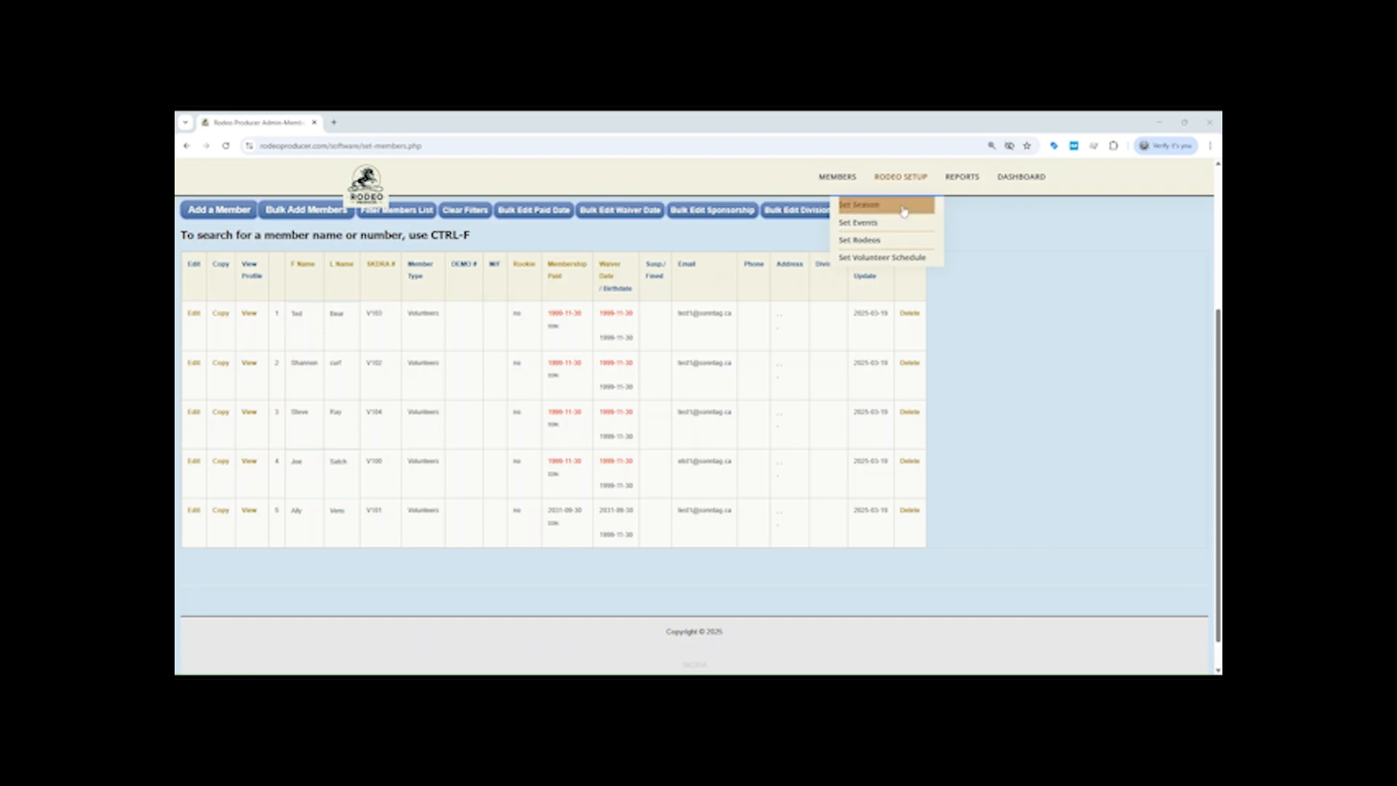
pyautogui.click(894, 259)
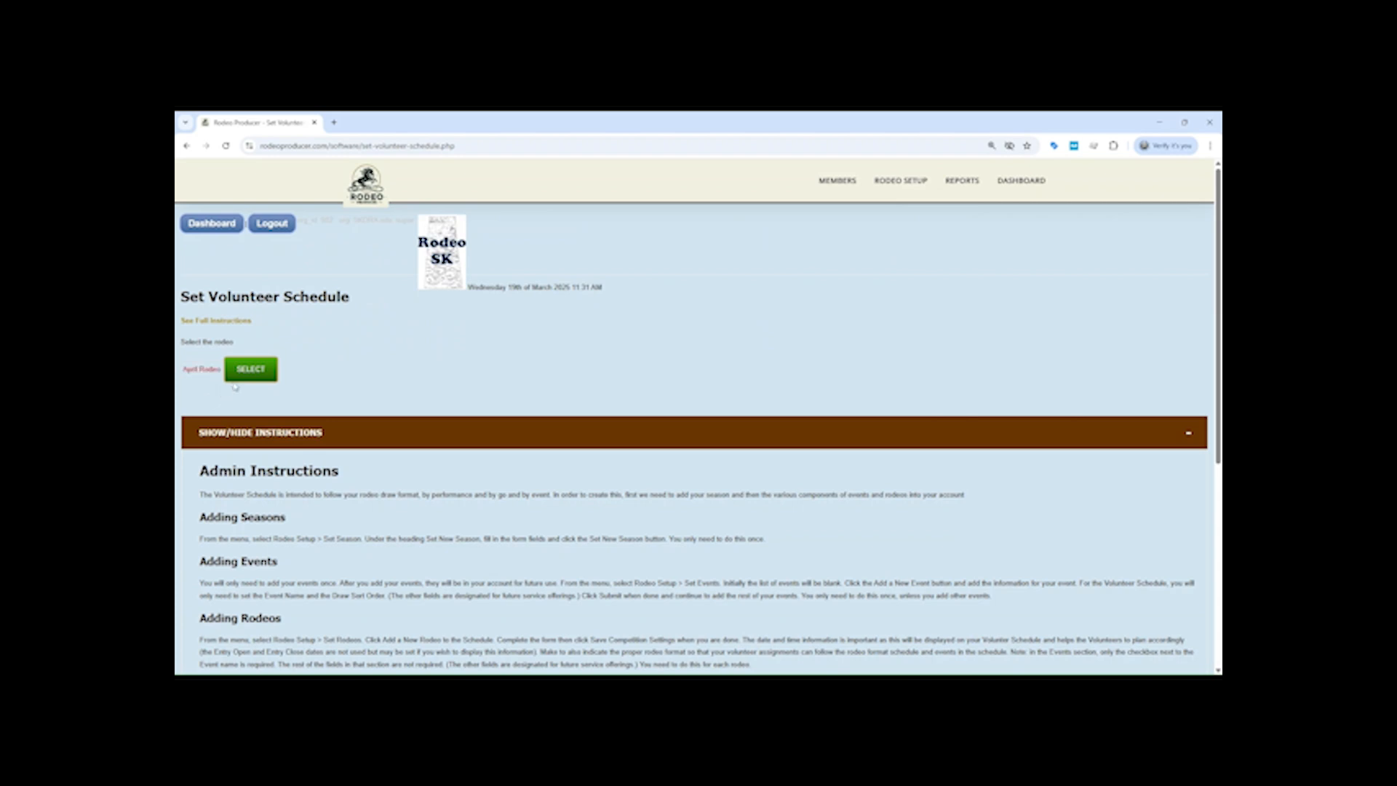
pyautogui.click(276, 371)
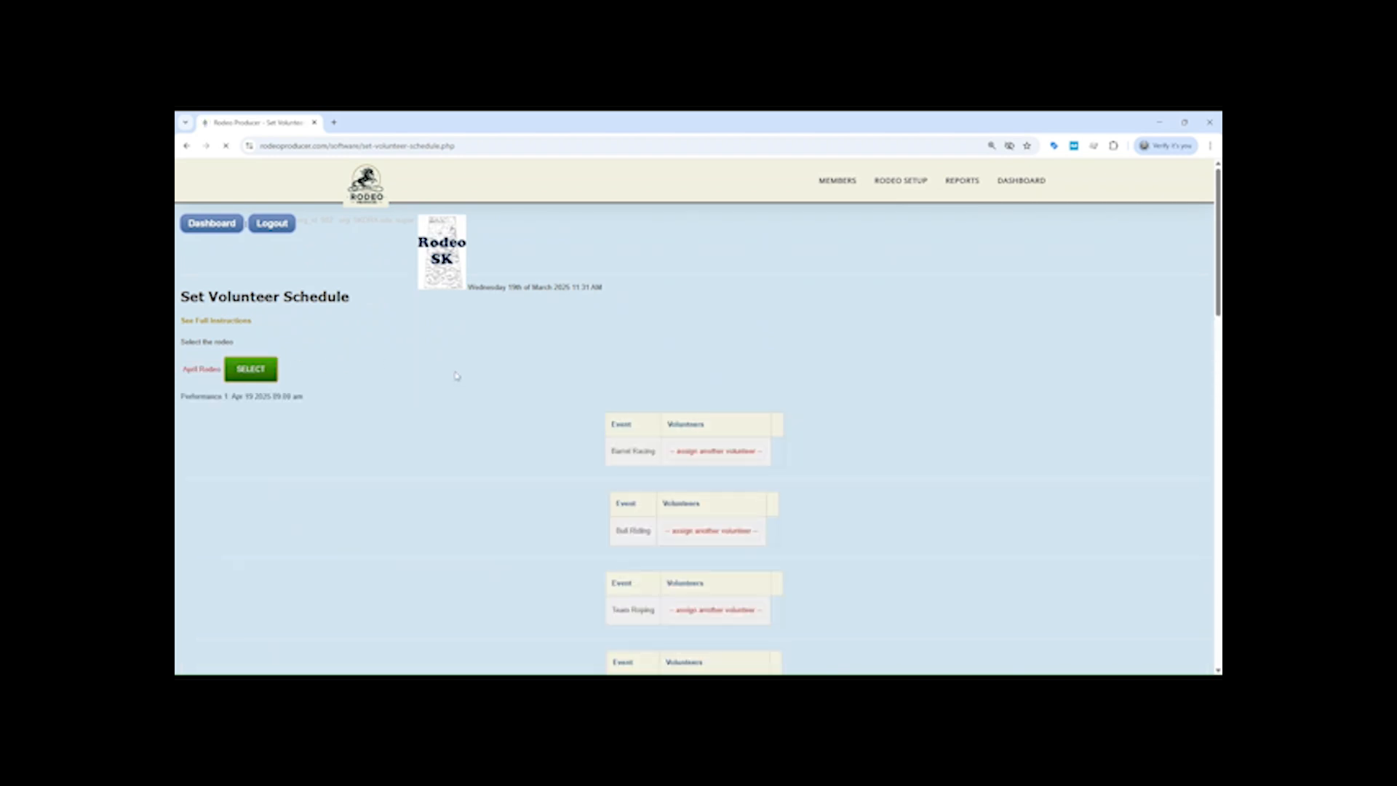
# Step: Assign a volunteer to Barrel Racing in Performance 1 on Apr 19 2025
pyautogui.scroll(-2, 481, 406)
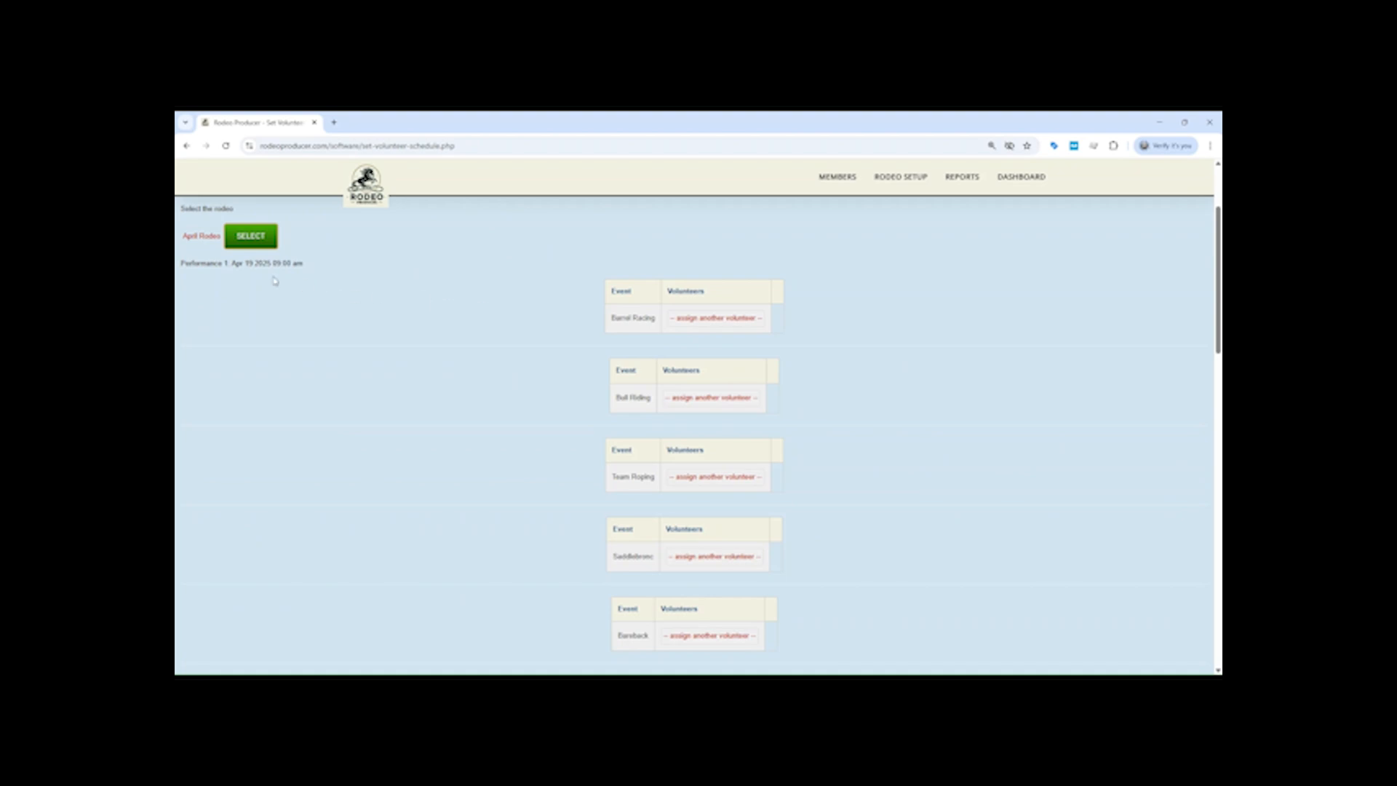
pyautogui.scroll(-4, 548, 329)
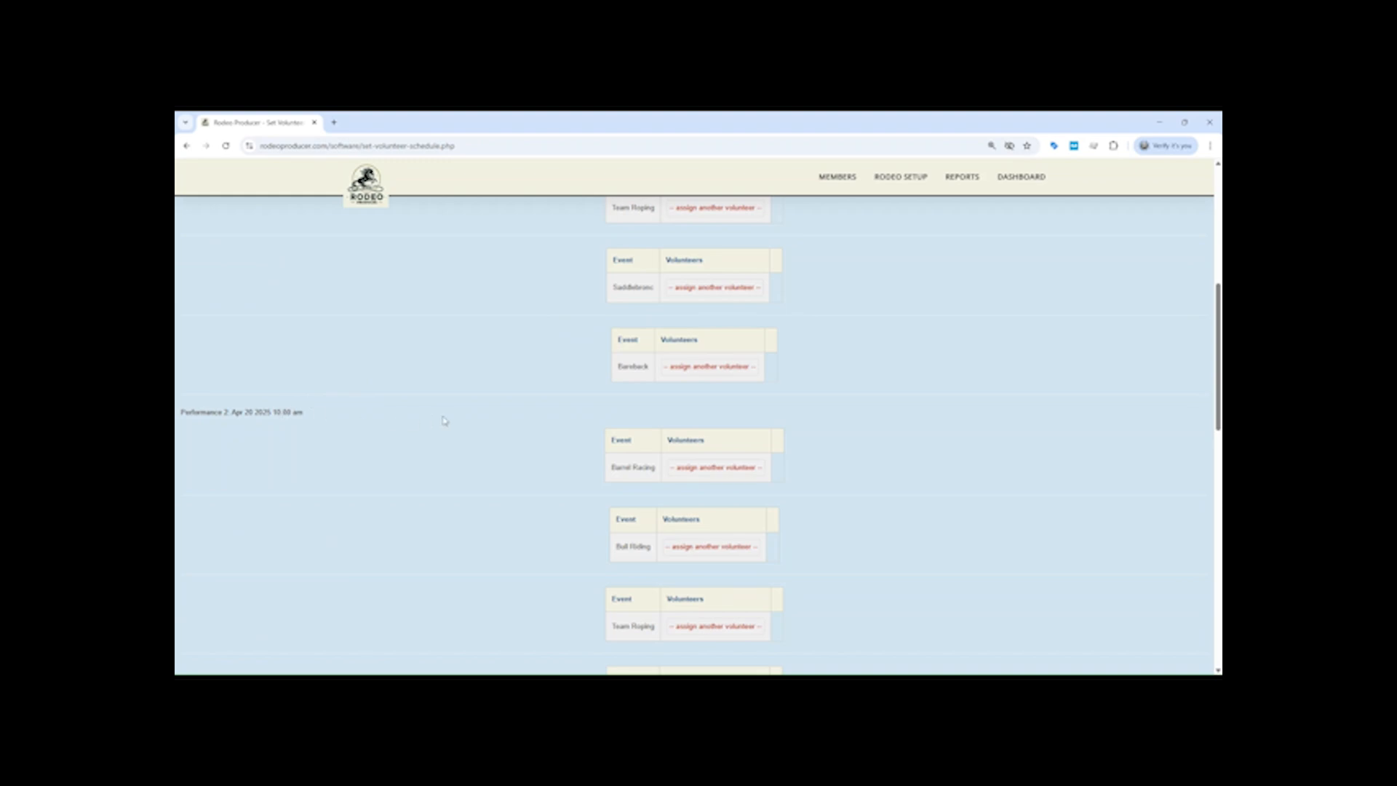
pyautogui.scroll(-4, 471, 418)
pyautogui.scroll(12, 486, 426)
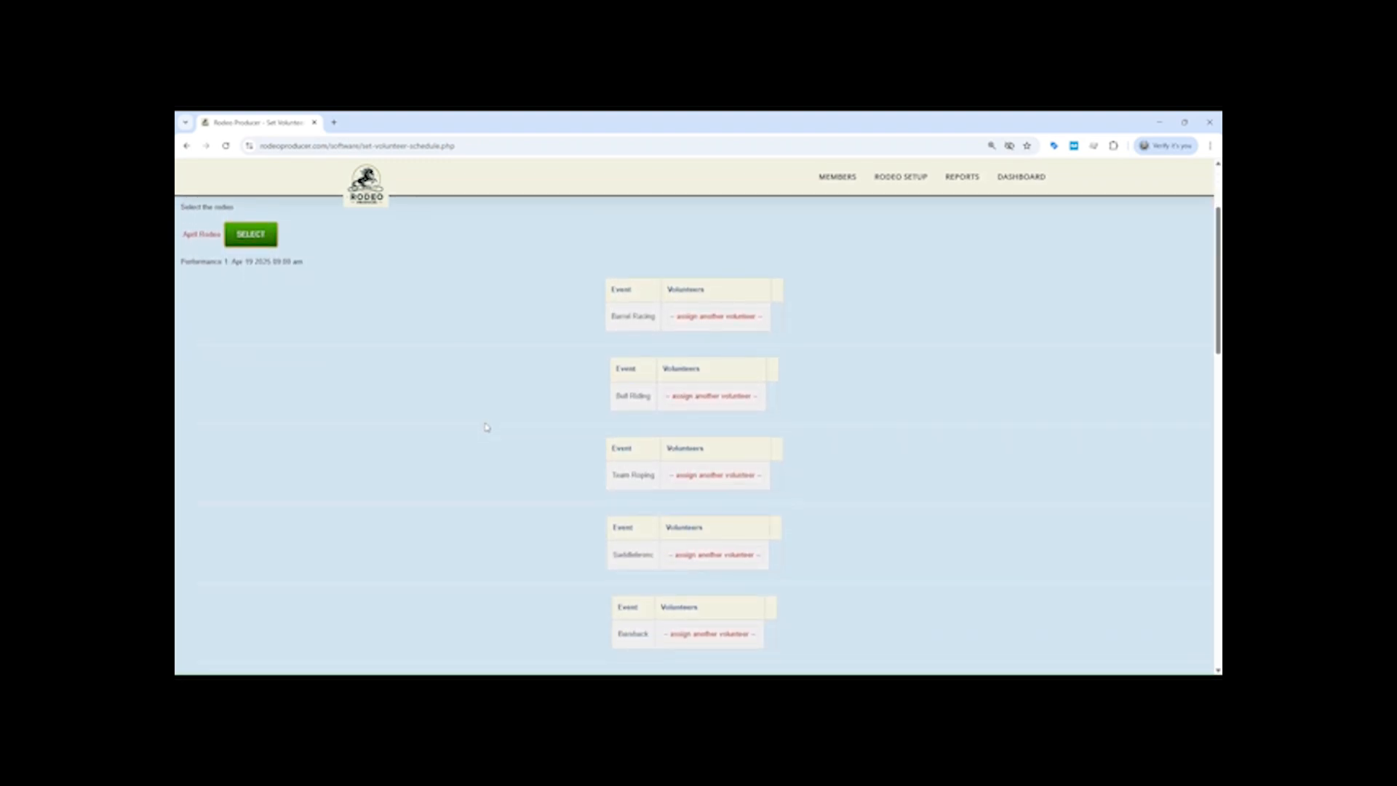
pyautogui.scroll(2, 486, 427)
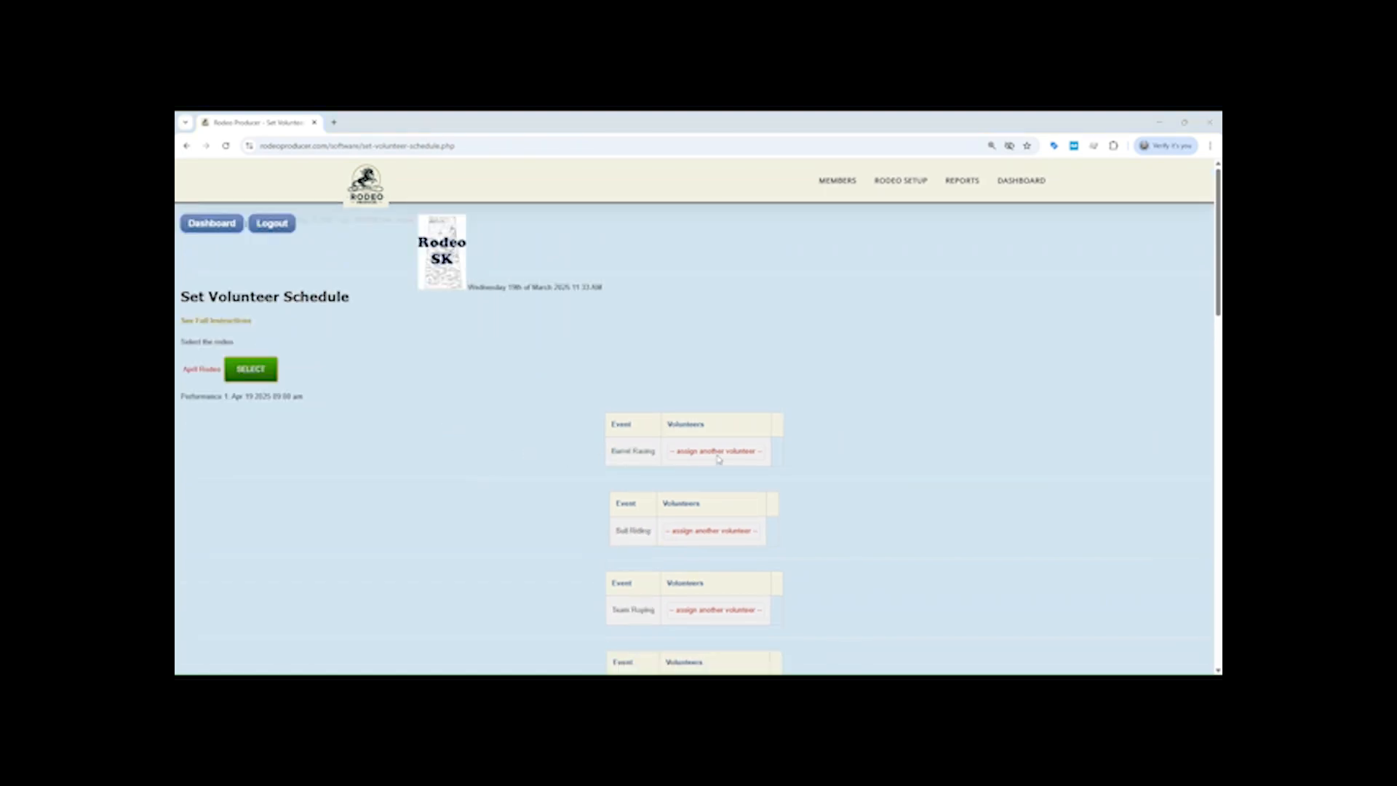
pyautogui.click(732, 499)
# Step: Assign a volunteer to Barrel Racing in Performance 2 on Apr 20 2025
pyautogui.scroll(-2, 724, 487)
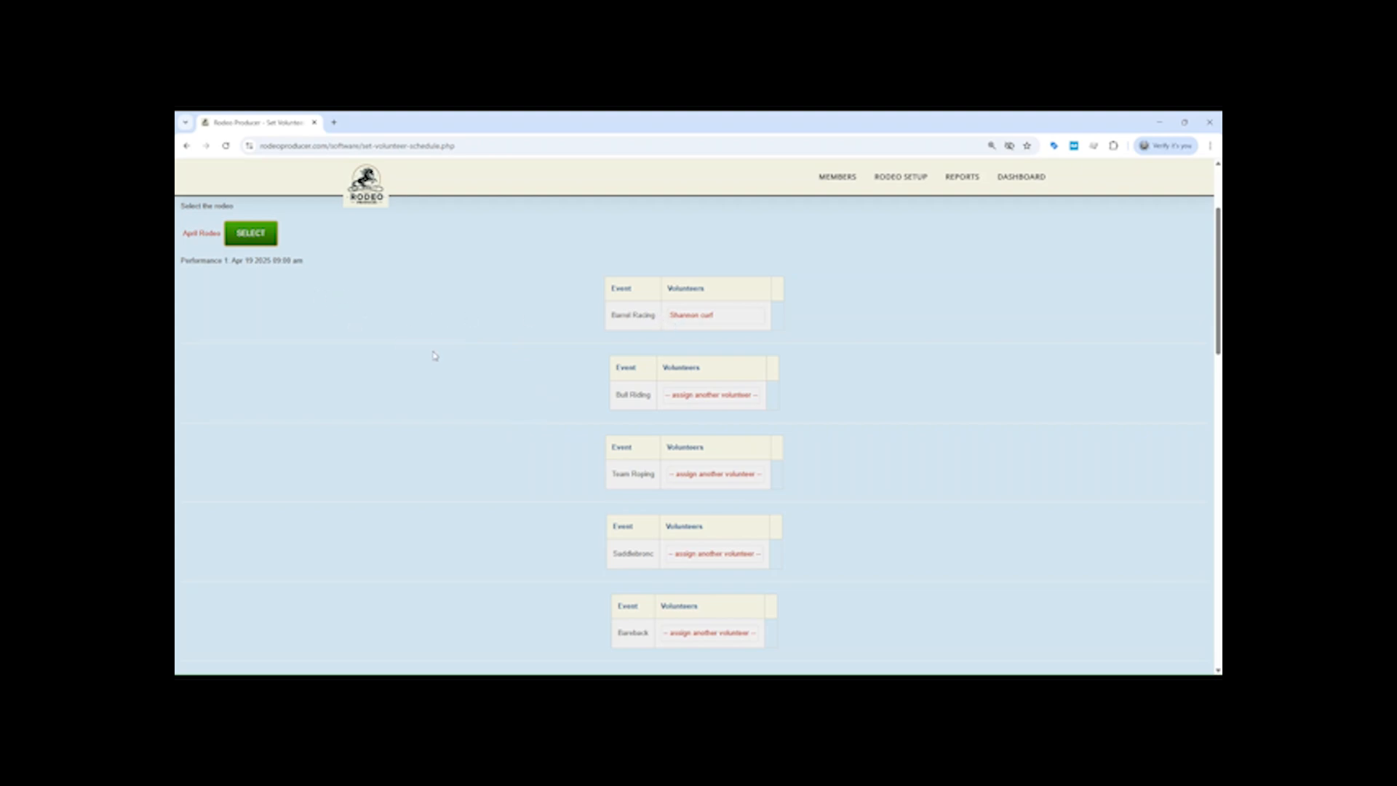
pyautogui.scroll(-5, 482, 364)
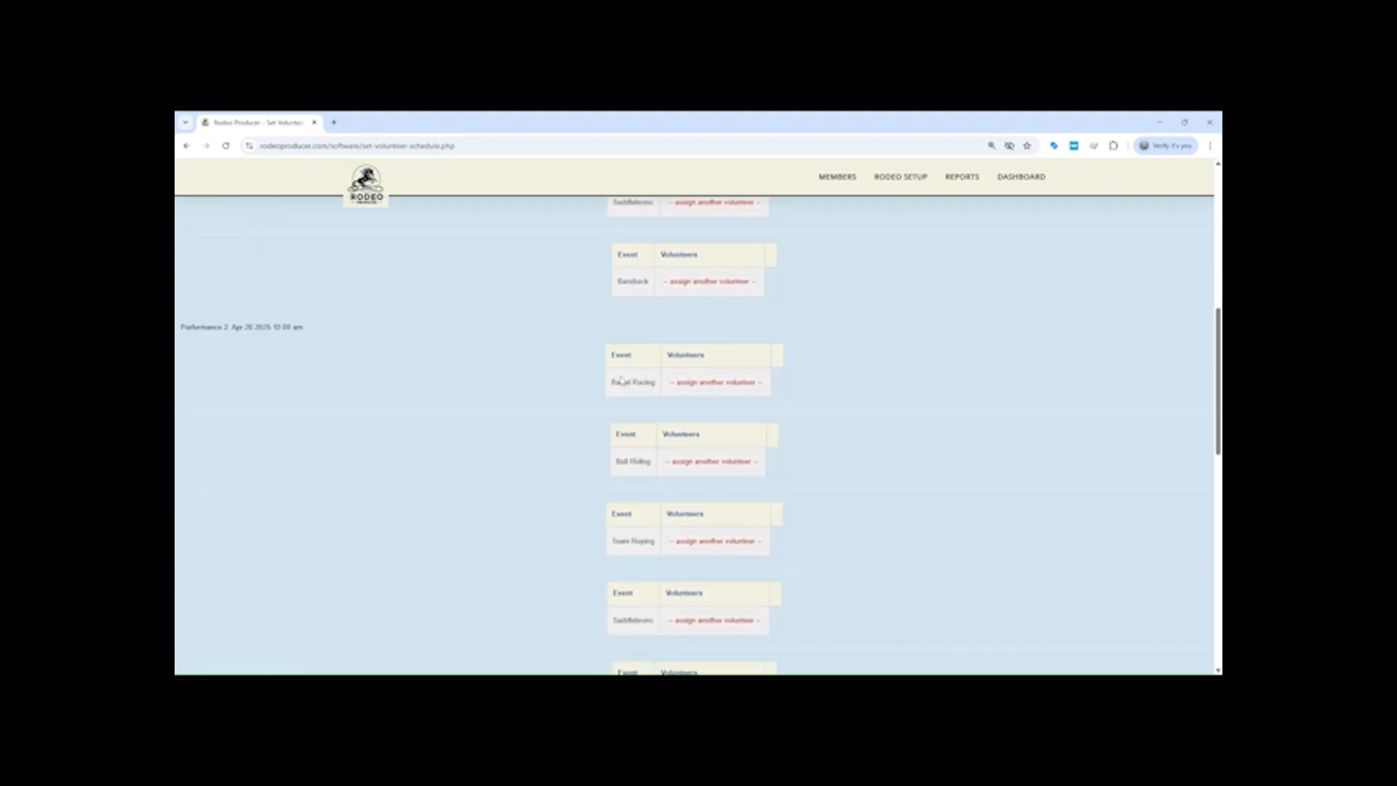
pyautogui.click(717, 386)
pyautogui.click(727, 453)
pyautogui.scroll(10, 547, 390)
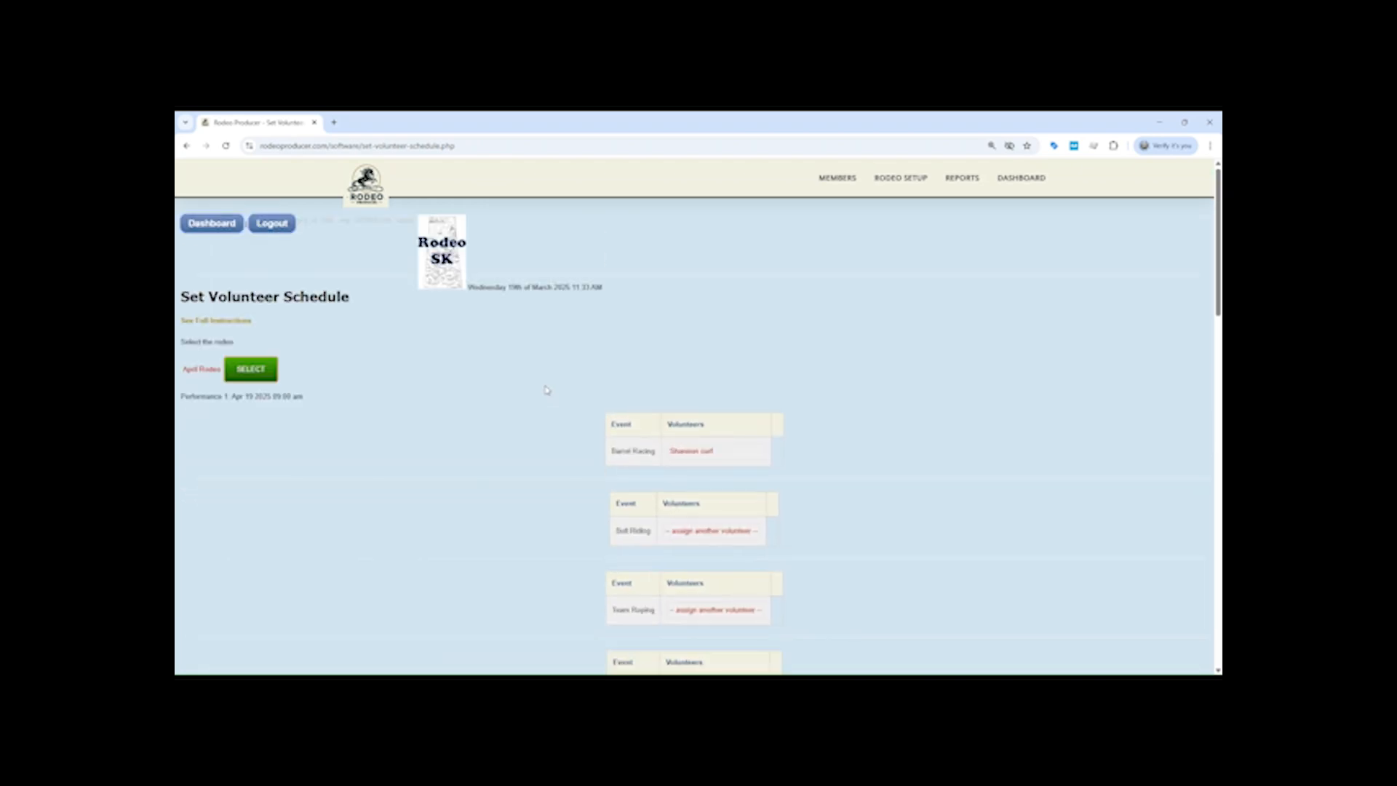
# Step: Assign one volunteer each to Bull Riding and Team Roping in Performance 1 on Apr 19 2025
pyautogui.scroll(-1, 547, 390)
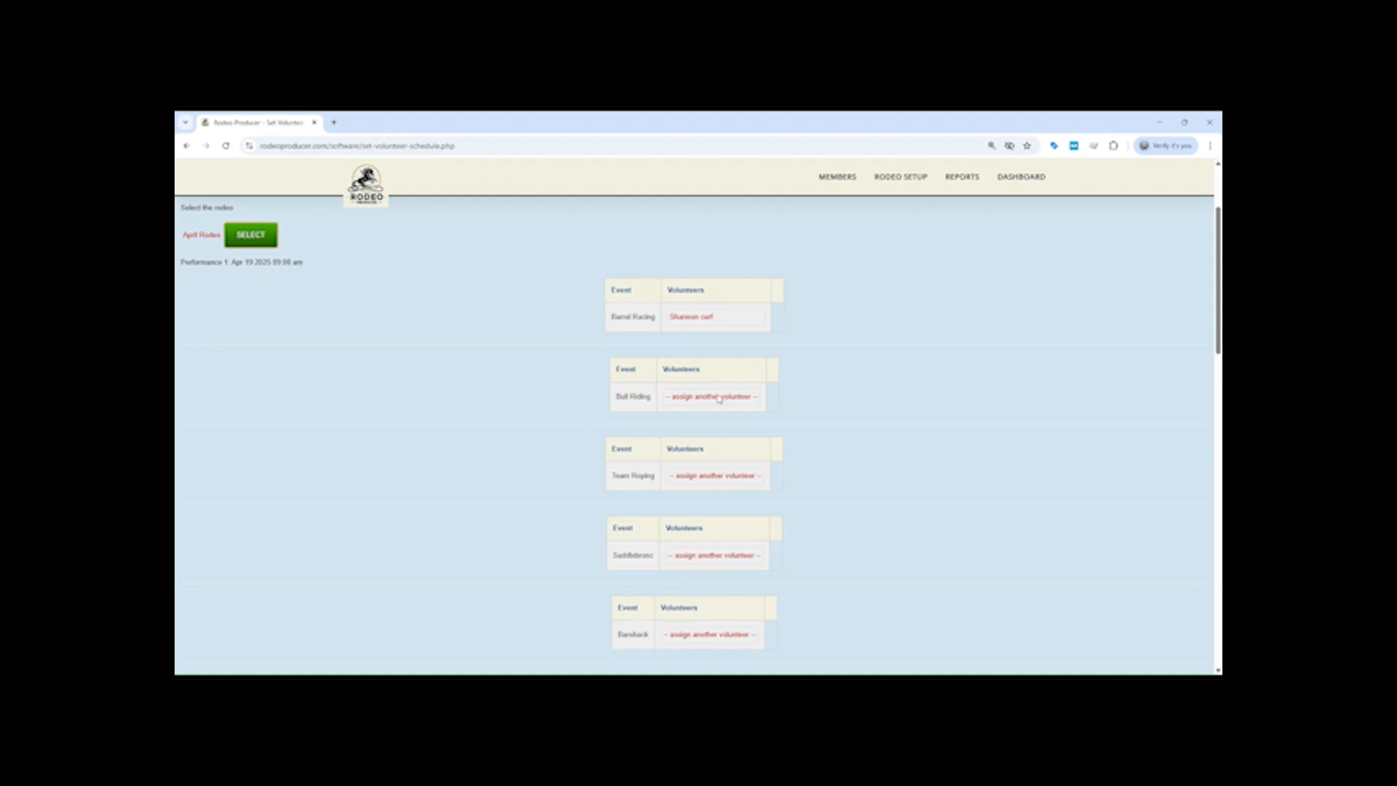
pyautogui.click(714, 454)
pyautogui.click(704, 499)
pyautogui.scroll(-2, 553, 489)
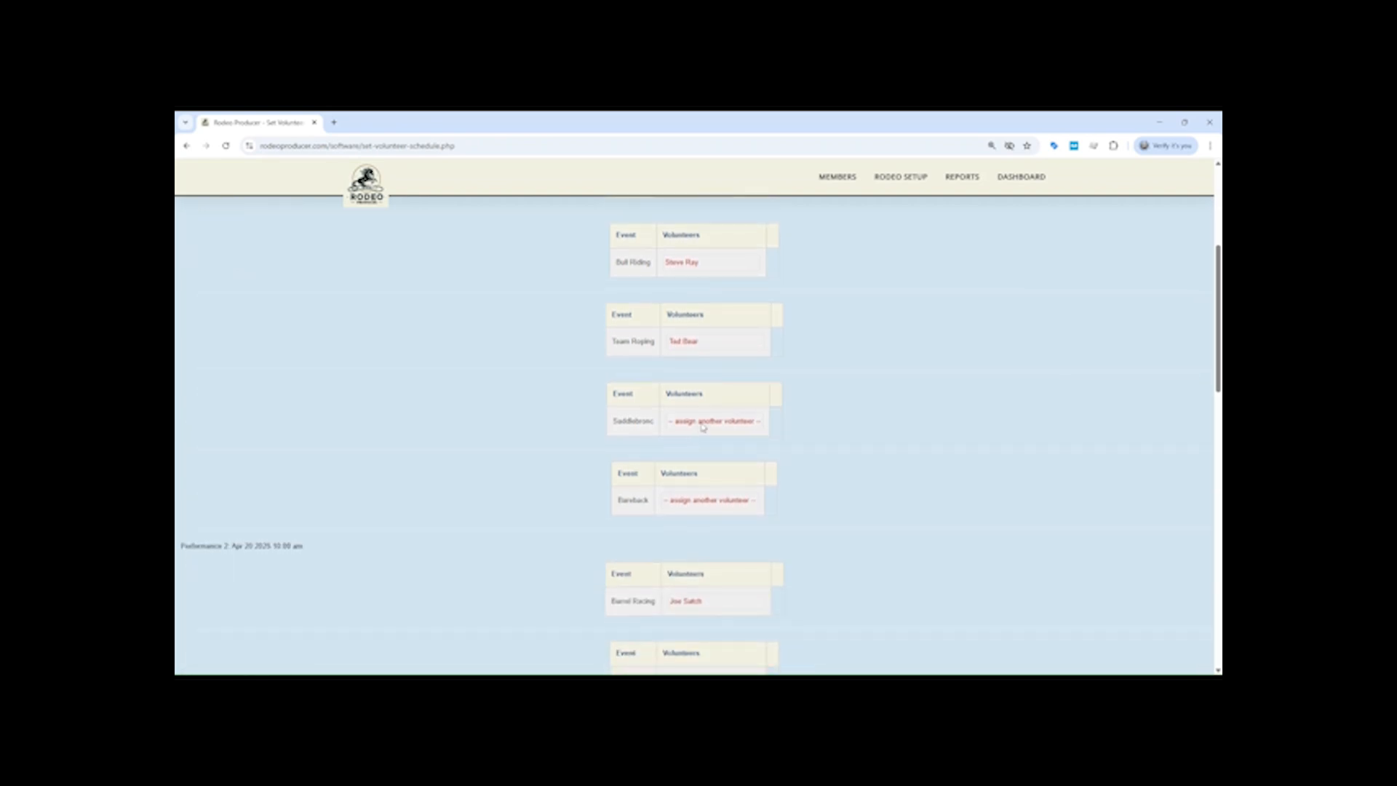
# Step: Assign volunteers to Saddlebronc and Bareback in Performance 1 and to the remaining Performance 2 events, and save the volunteer settings
pyautogui.click(703, 427)
pyautogui.click(721, 508)
pyautogui.click(704, 507)
pyautogui.click(722, 529)
pyautogui.scroll(-1, 791, 474)
pyautogui.scroll(-5, 791, 474)
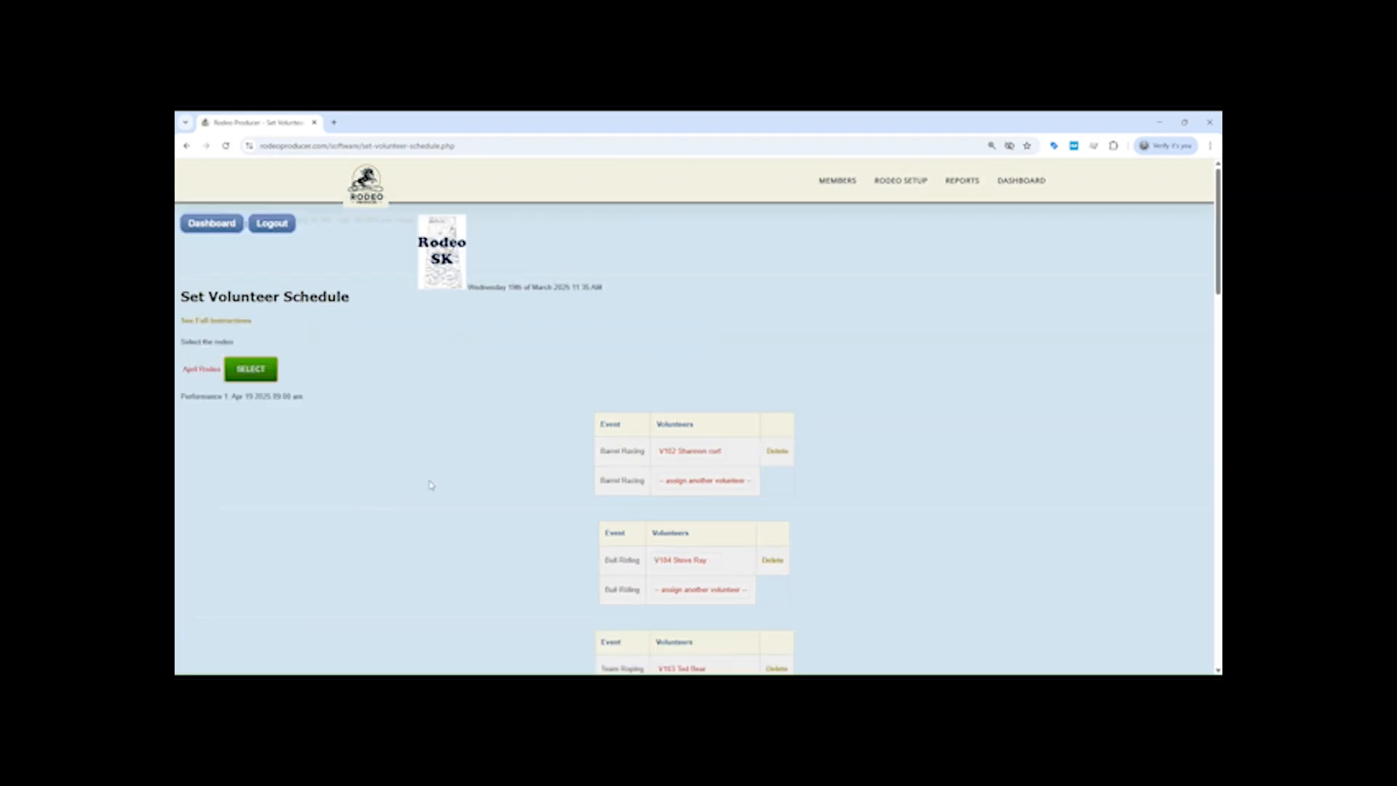
# Step: Assign a second volunteer to Barrel Racing in Performance 1 and save the volunteer settings
pyautogui.scroll(-2, 480, 440)
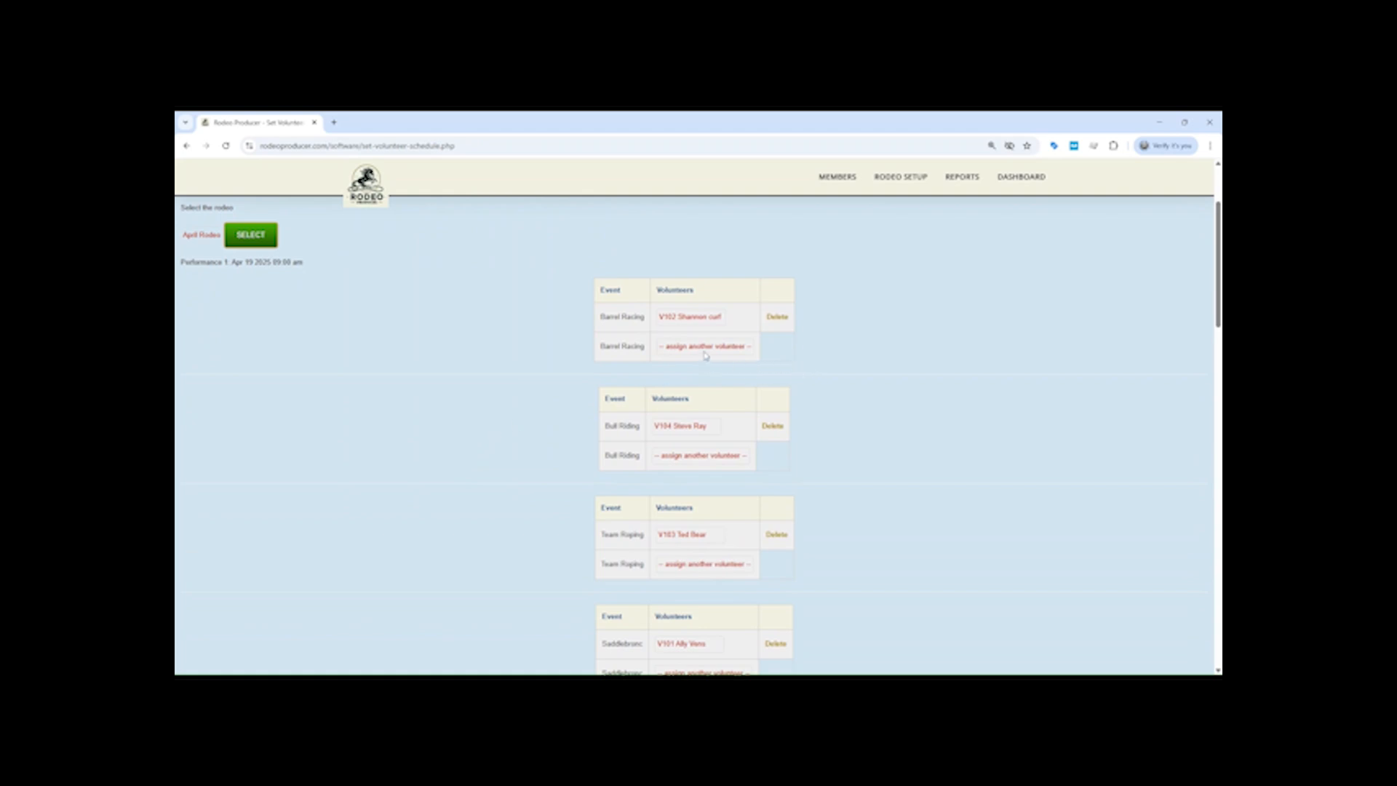
pyautogui.click(710, 430)
pyautogui.scroll(-8, 524, 382)
pyautogui.scroll(-8, 522, 386)
pyautogui.scroll(4, 502, 387)
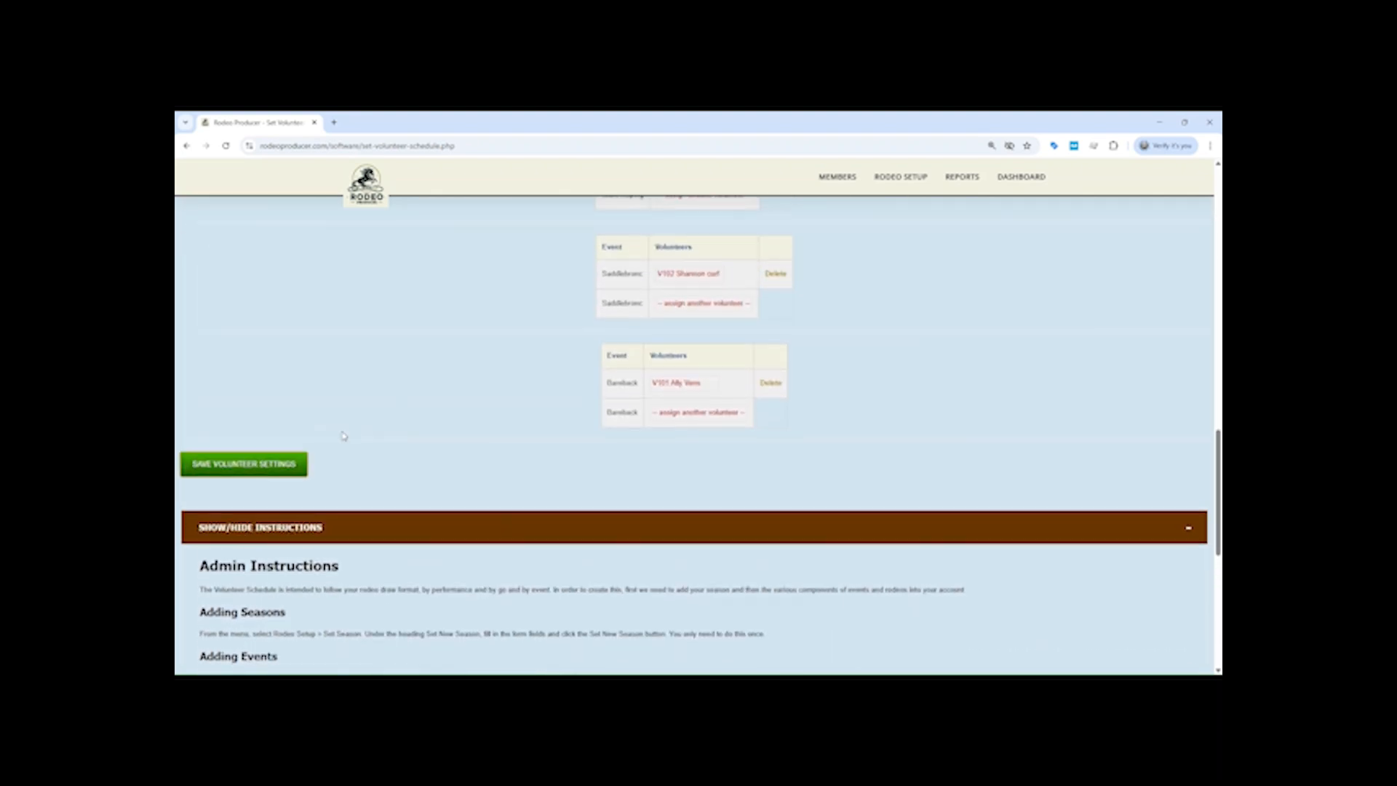
pyautogui.click(287, 464)
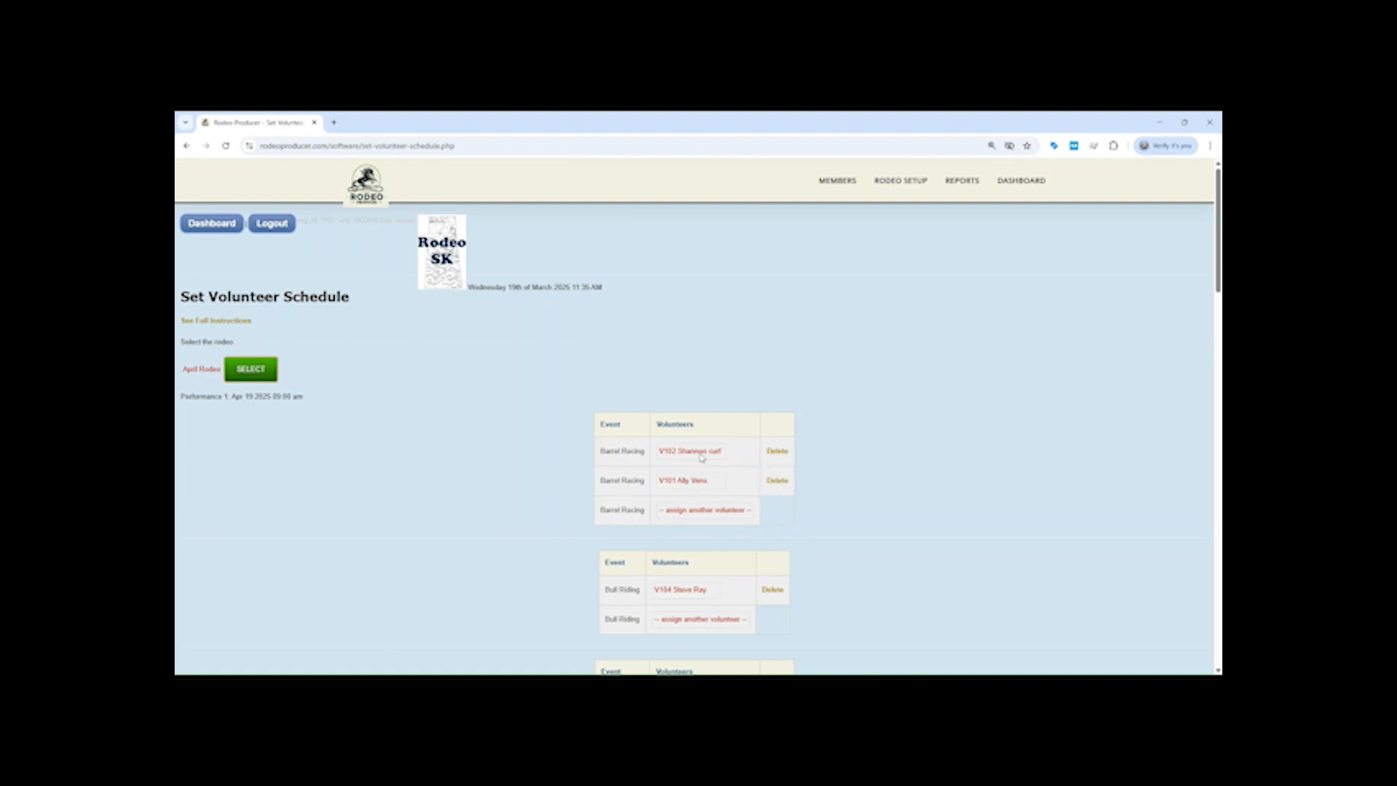
# Step: Replace the first Barrel Racing volunteer in Performance 1 with the Bull Riding volunteer and save the volunteer settings
pyautogui.click(699, 513)
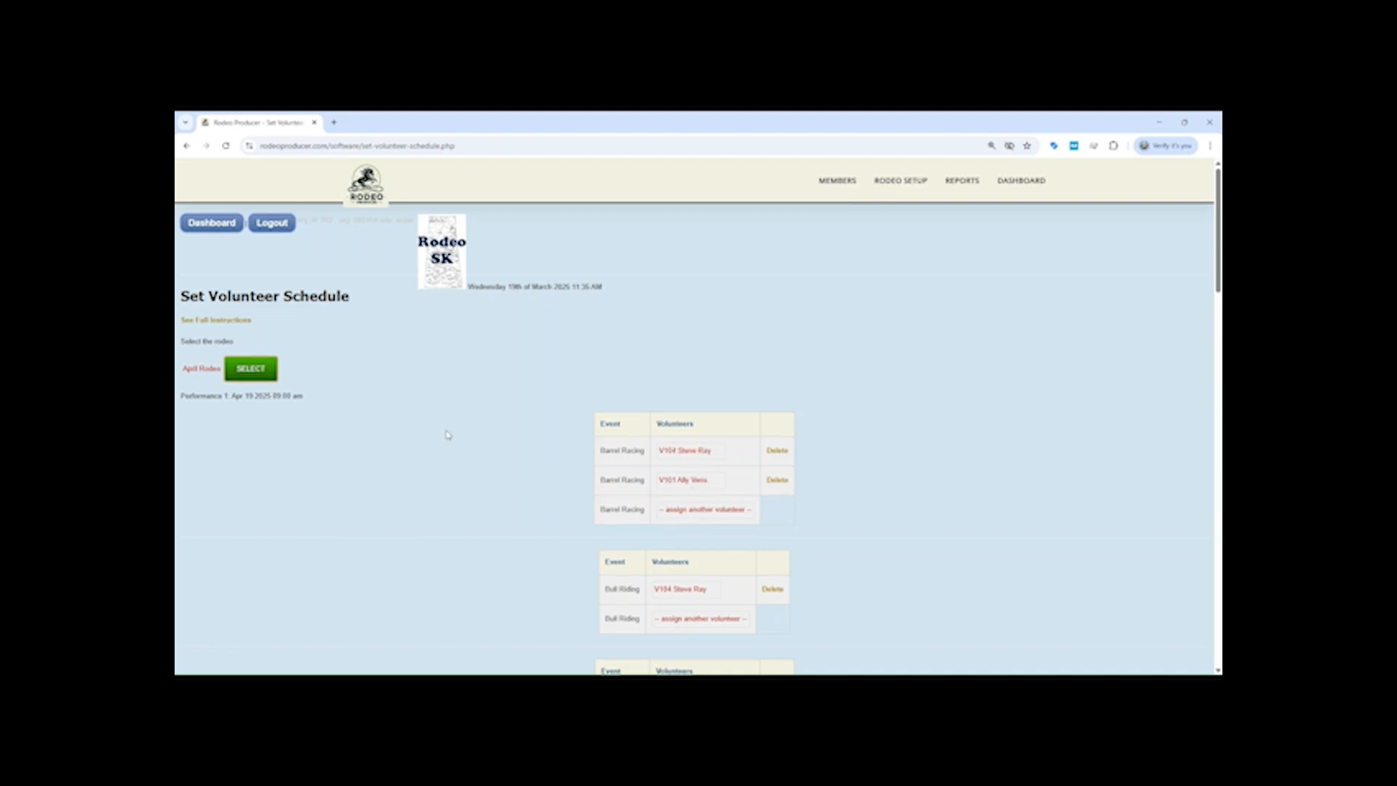
pyautogui.scroll(-15, 449, 437)
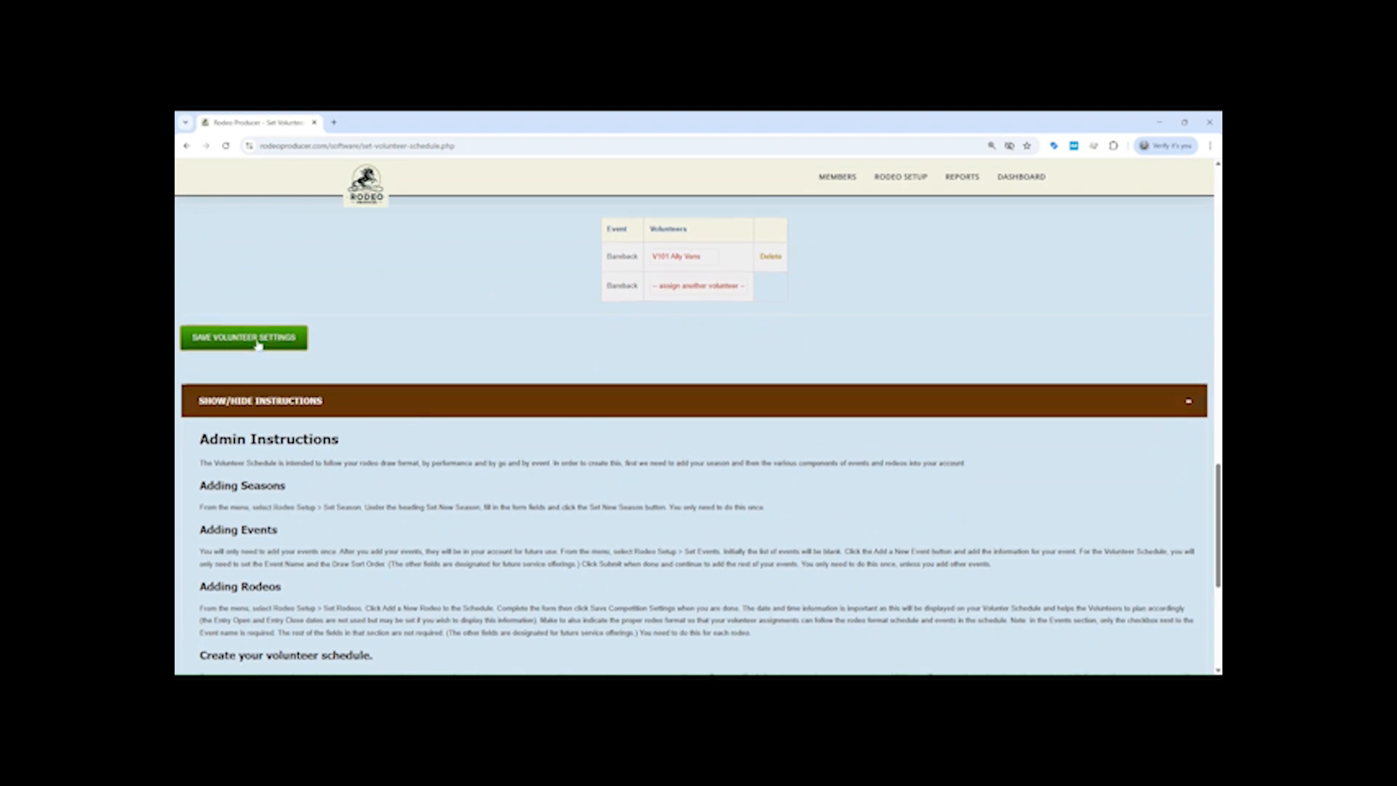
pyautogui.click(250, 337)
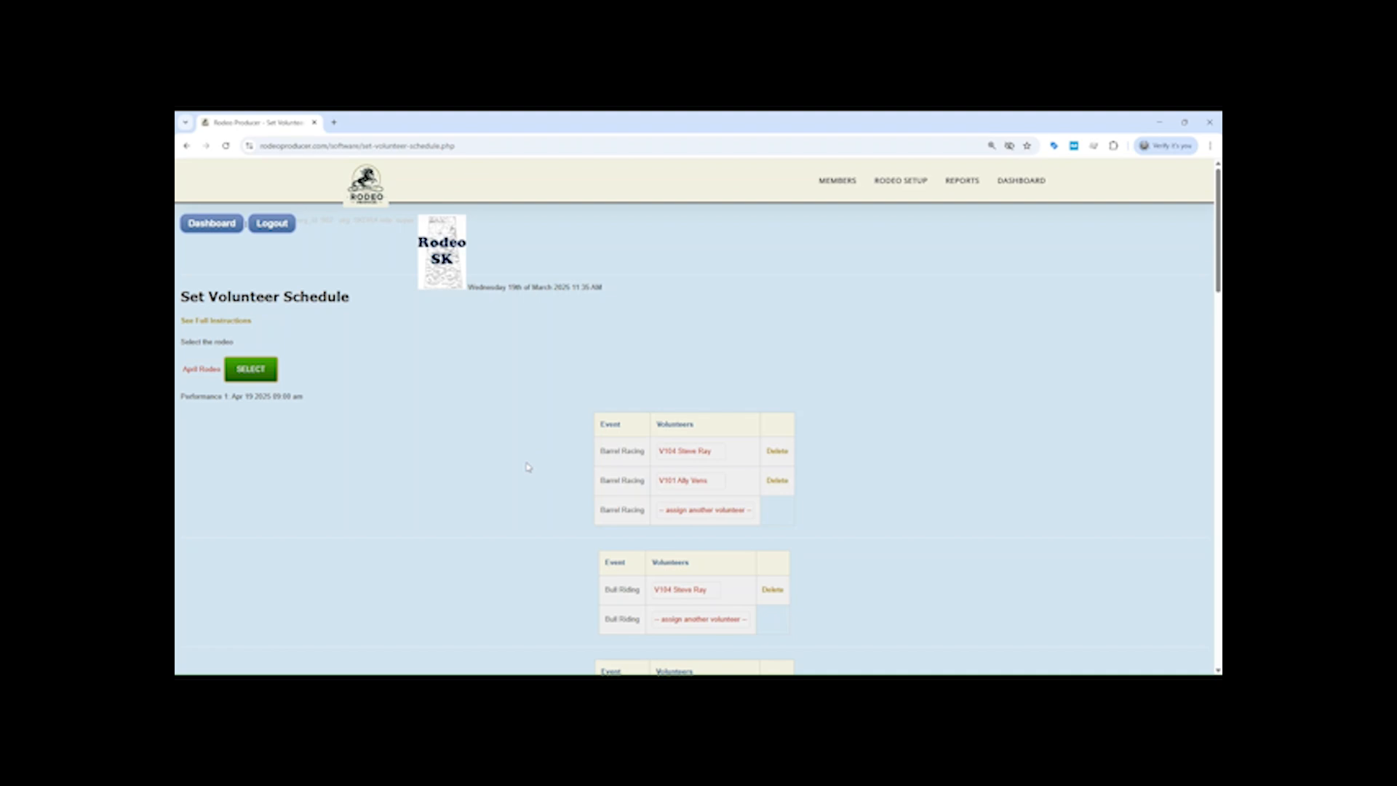
# Step: Turn on the Volunteer Schedule display for the April Rodeo in the rodeo list and save it
pyautogui.moveTo(897, 198)
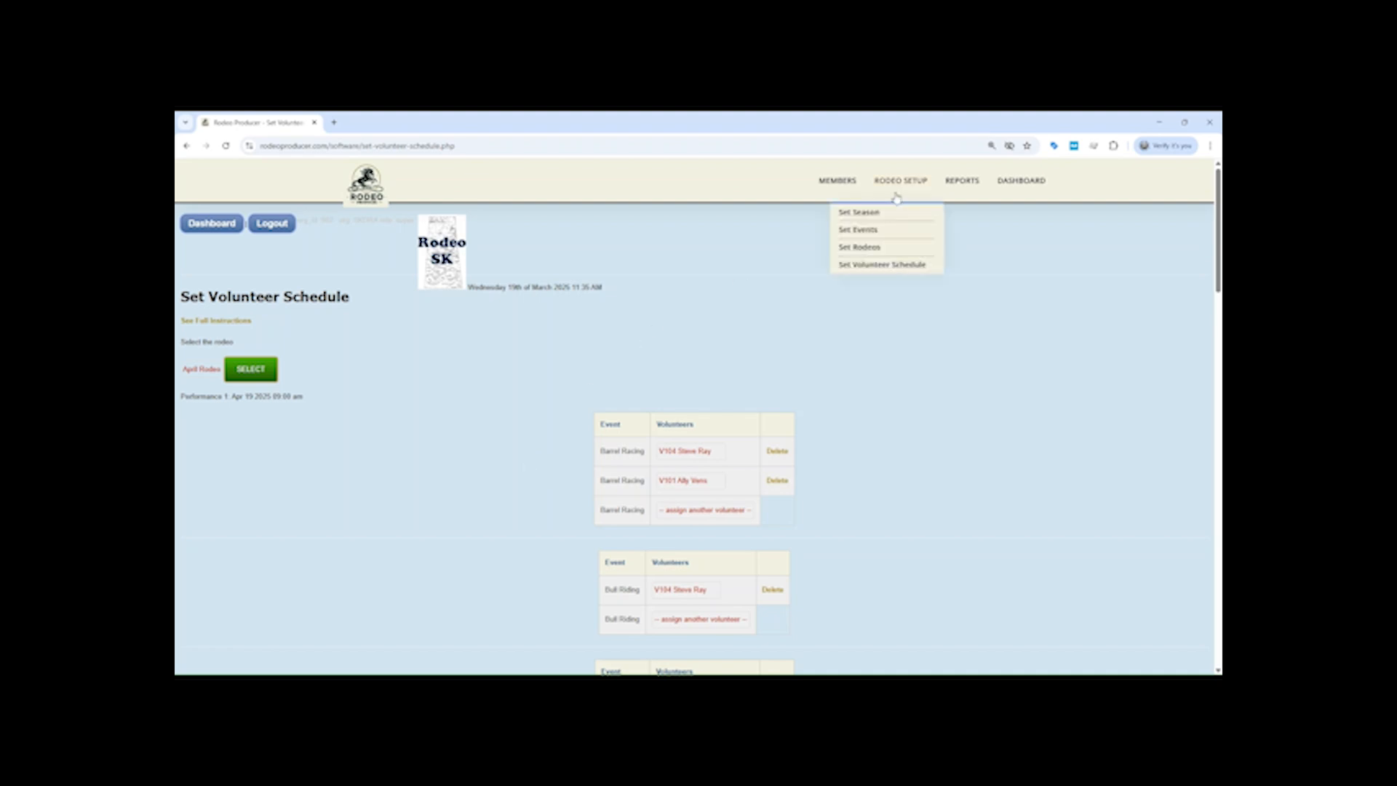
pyautogui.click(873, 253)
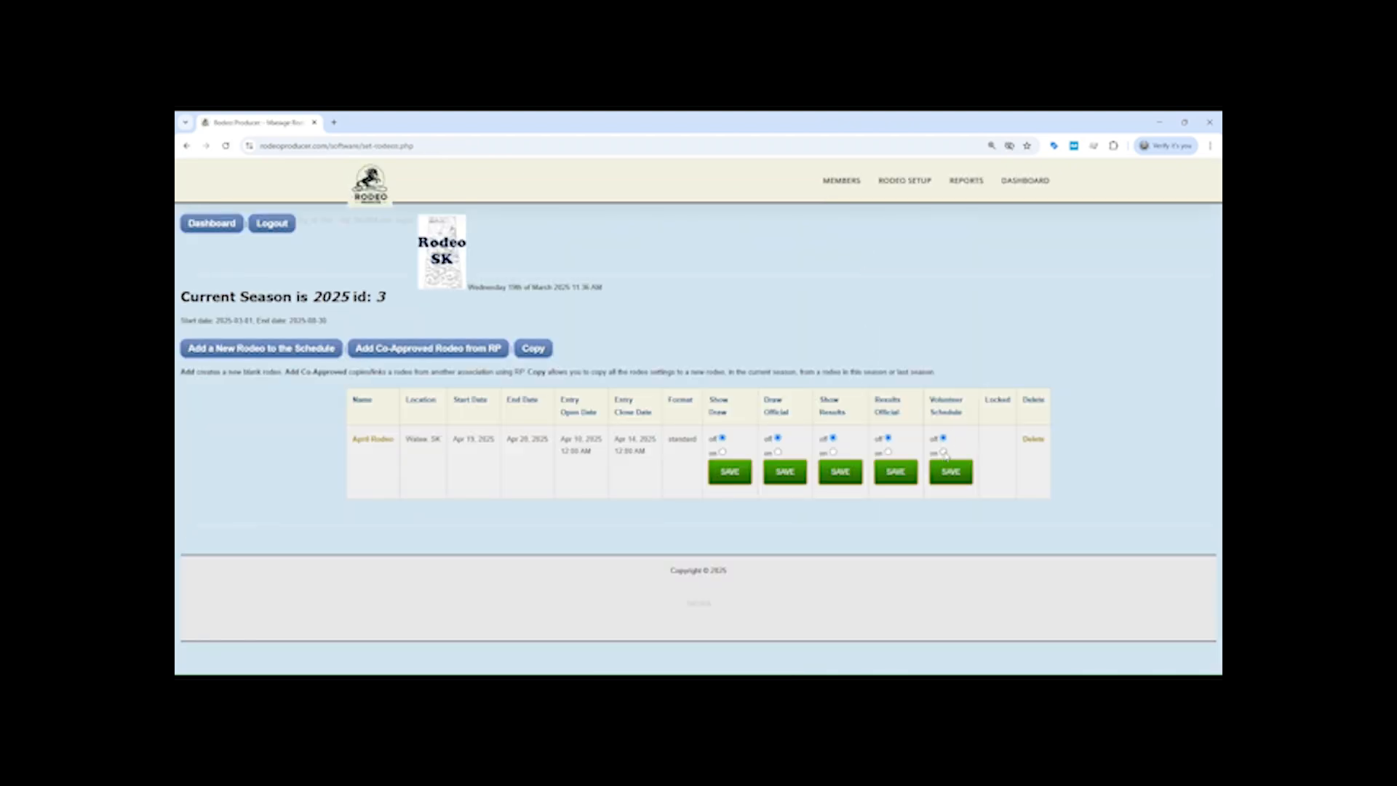
pyautogui.click(956, 472)
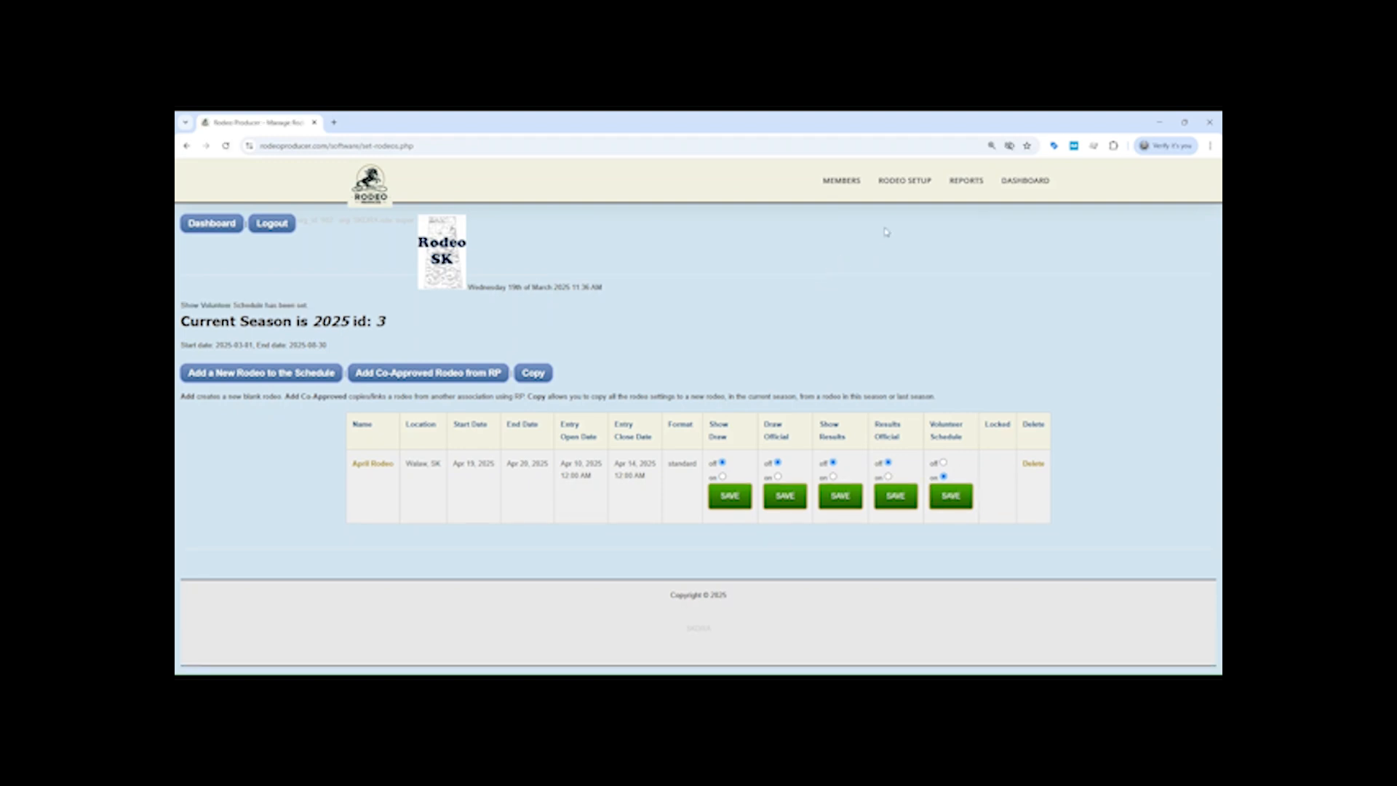
# Step: Open the public view of the 2025 rodeo schedule and review the April Rodeo's volunteer schedule for both performances
pyautogui.moveTo(1023, 191)
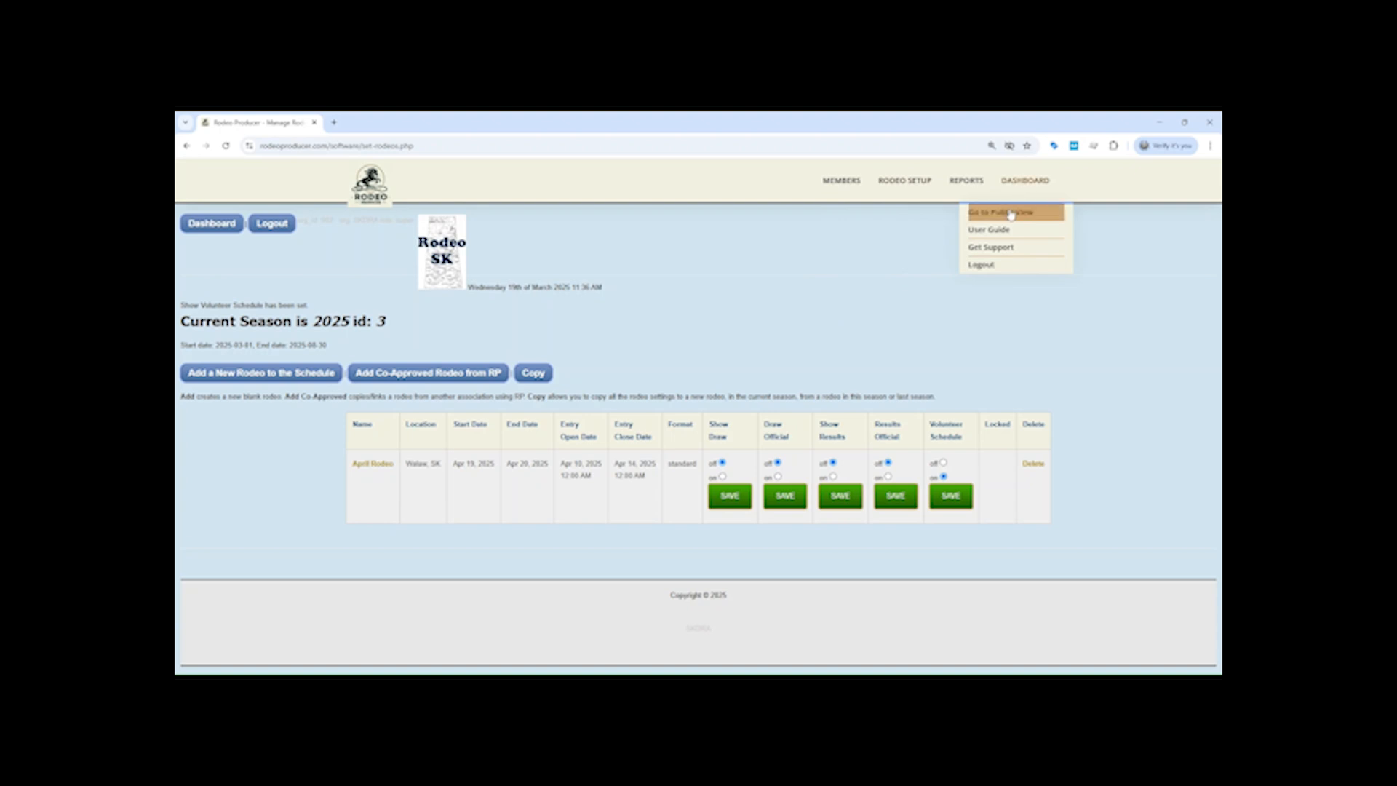
pyautogui.click(1004, 213)
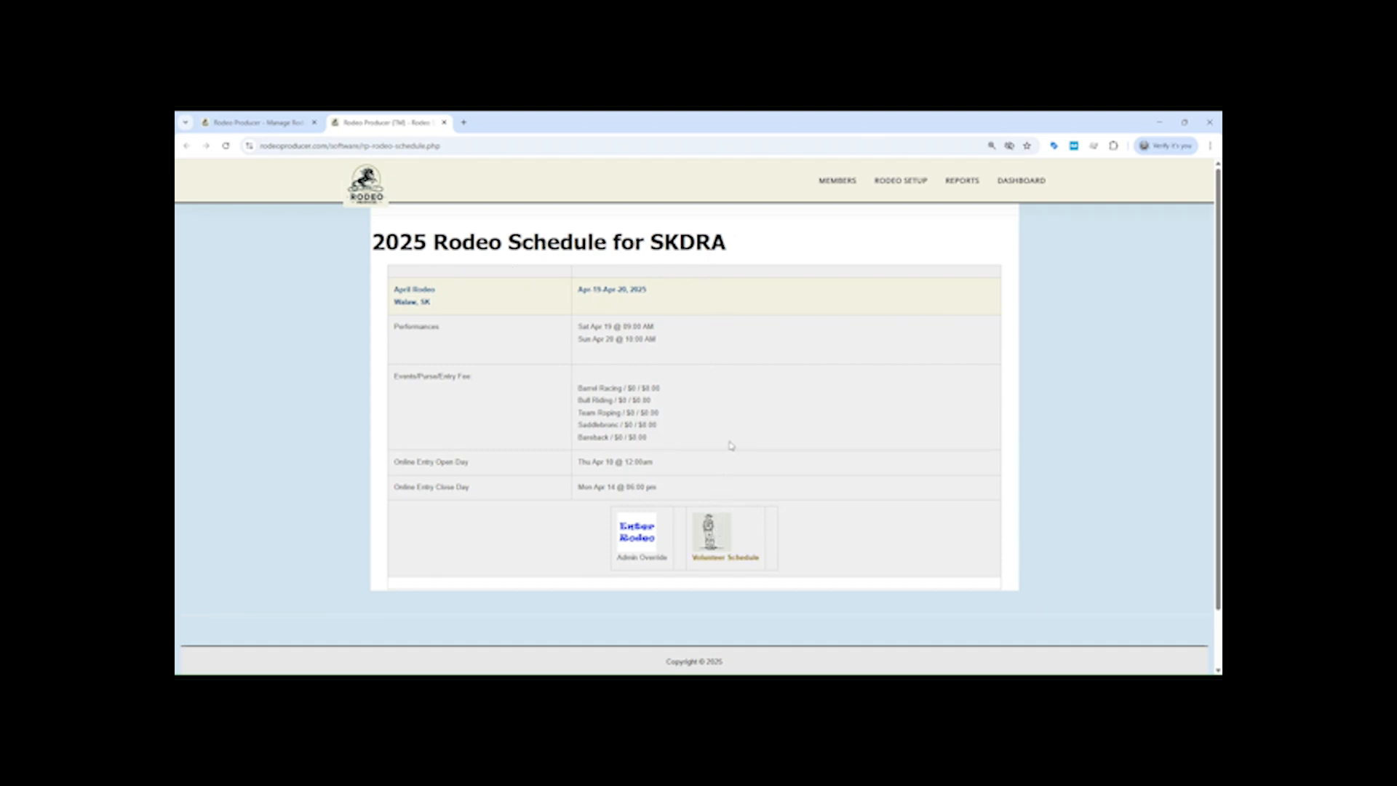
pyautogui.click(716, 537)
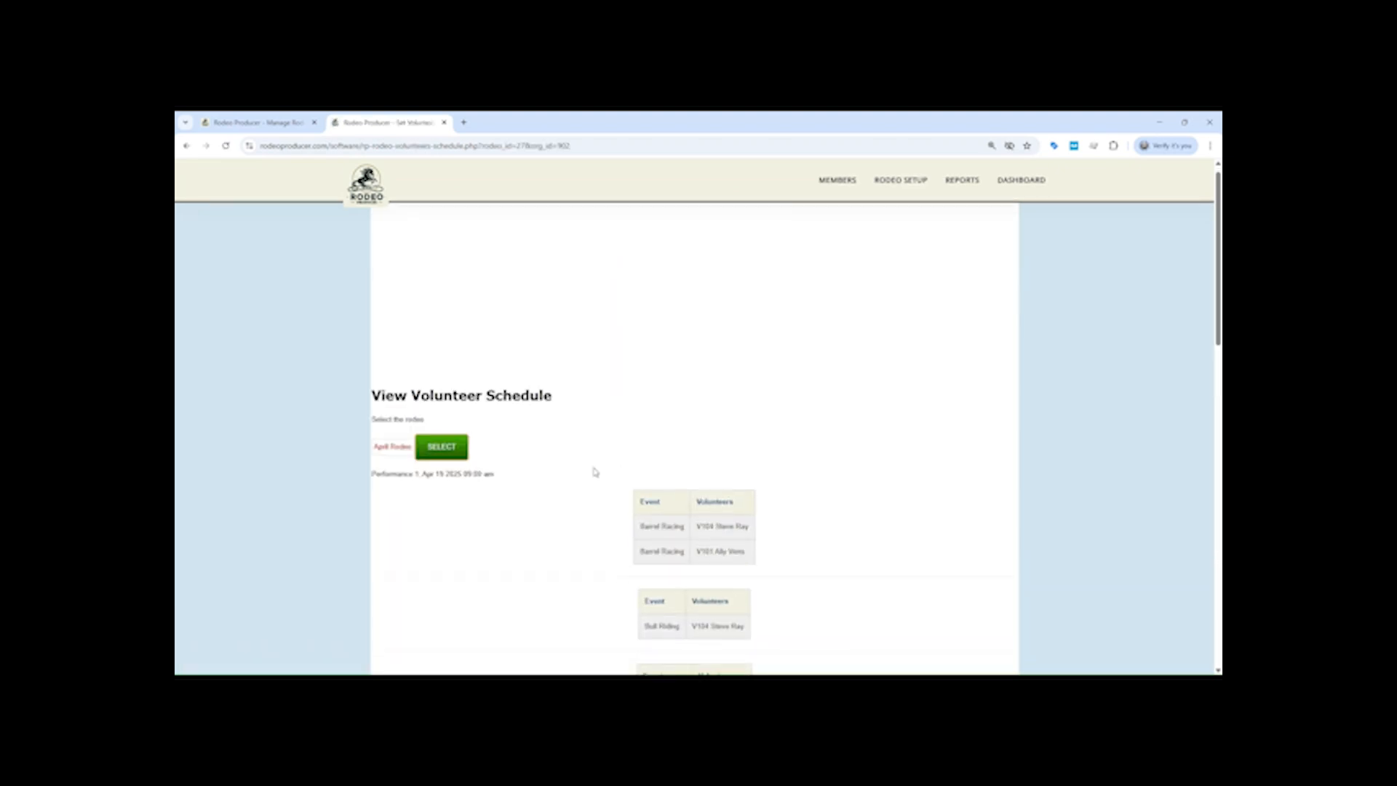
pyautogui.scroll(-8, 593, 468)
pyautogui.scroll(-3, 587, 398)
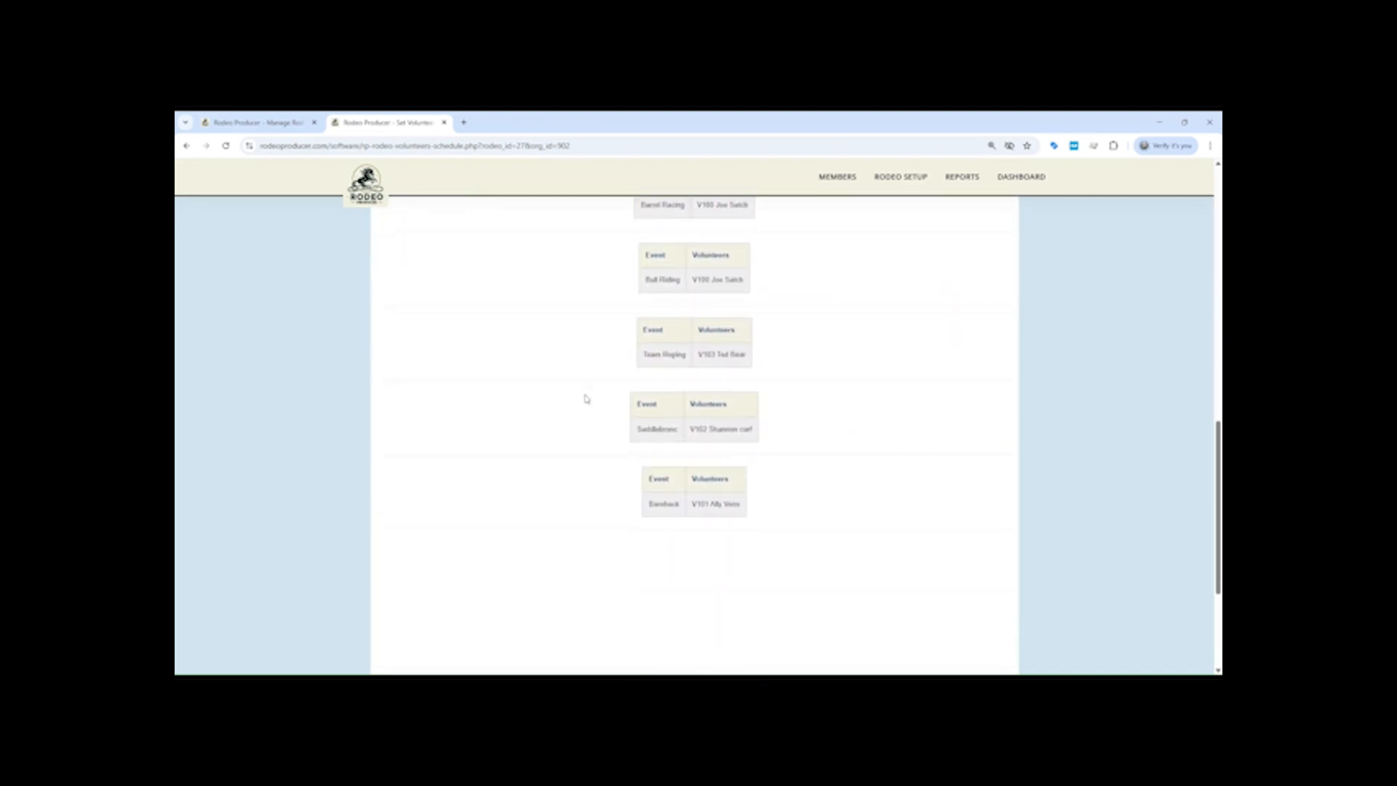
pyautogui.scroll(12, 587, 399)
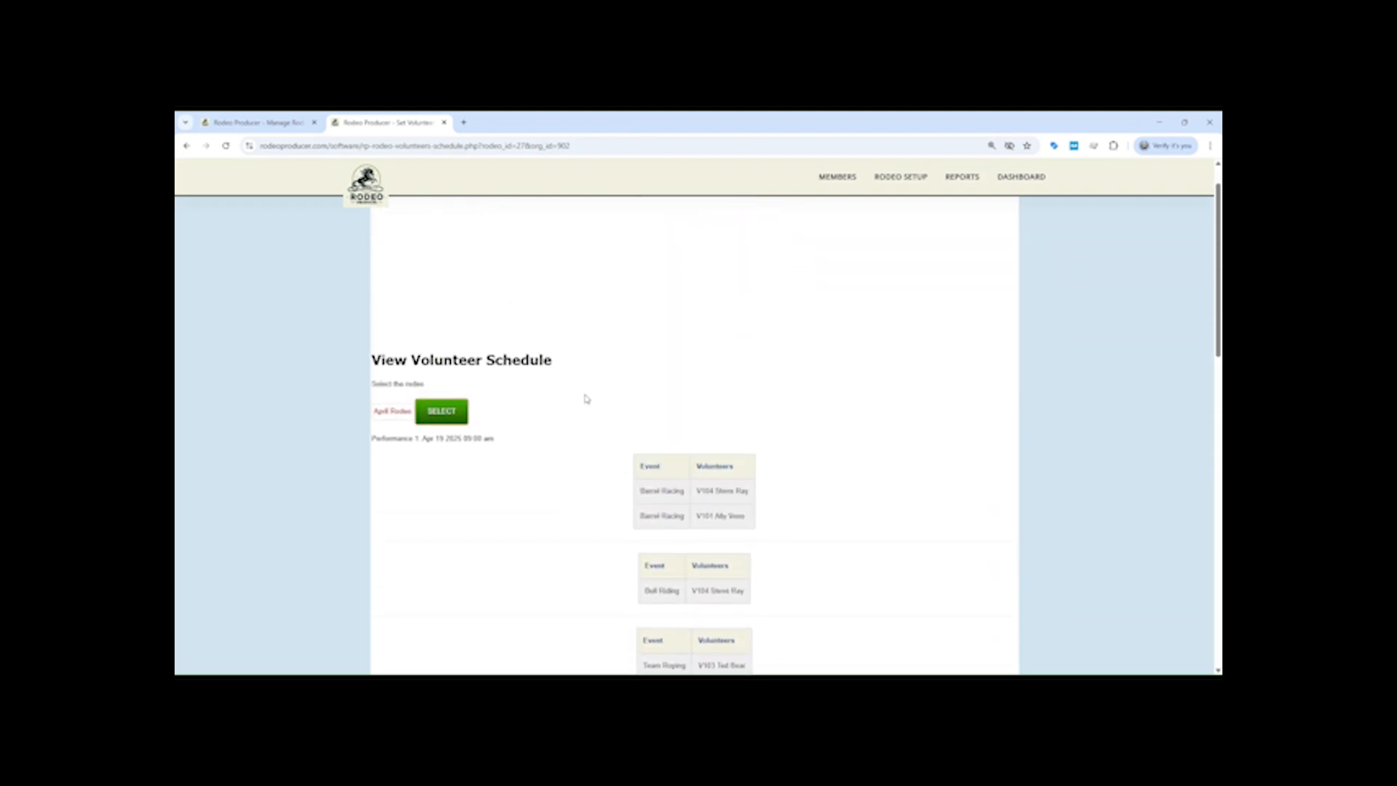
# Step: Return to the volunteer schedule setup and read the full admin instructions, including adding a website link to Rodeo Producer
pyautogui.moveTo(839, 186)
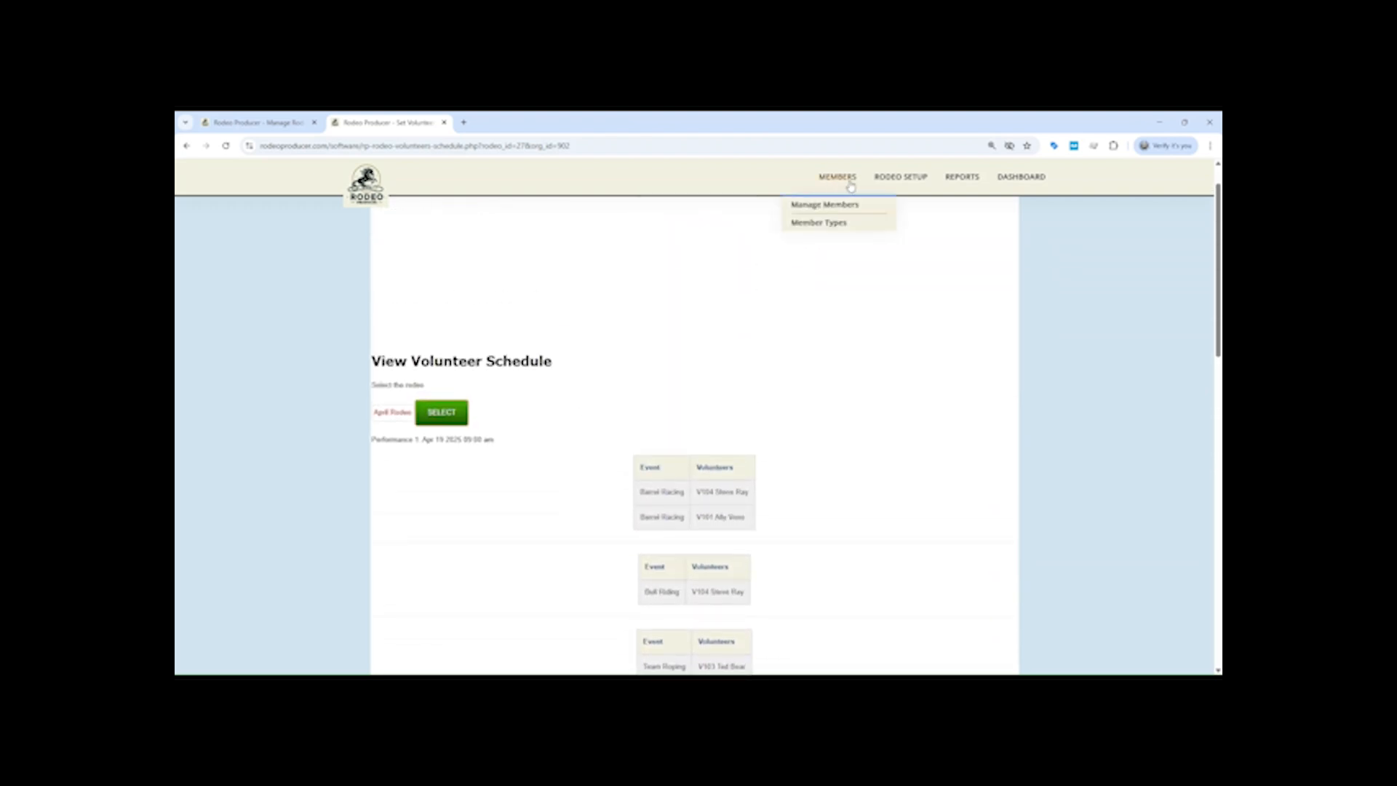
pyautogui.moveTo(886, 186)
pyautogui.click(884, 259)
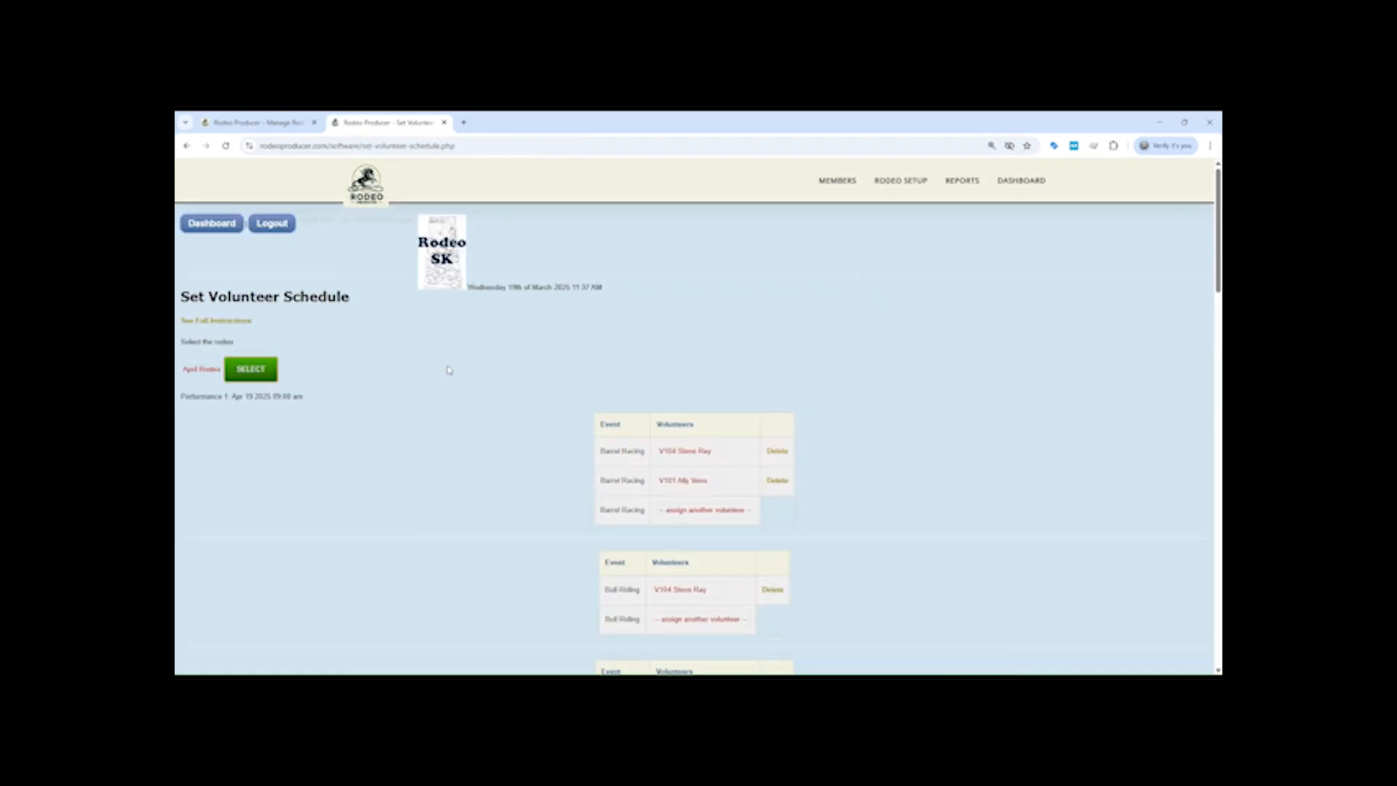
pyautogui.click(237, 321)
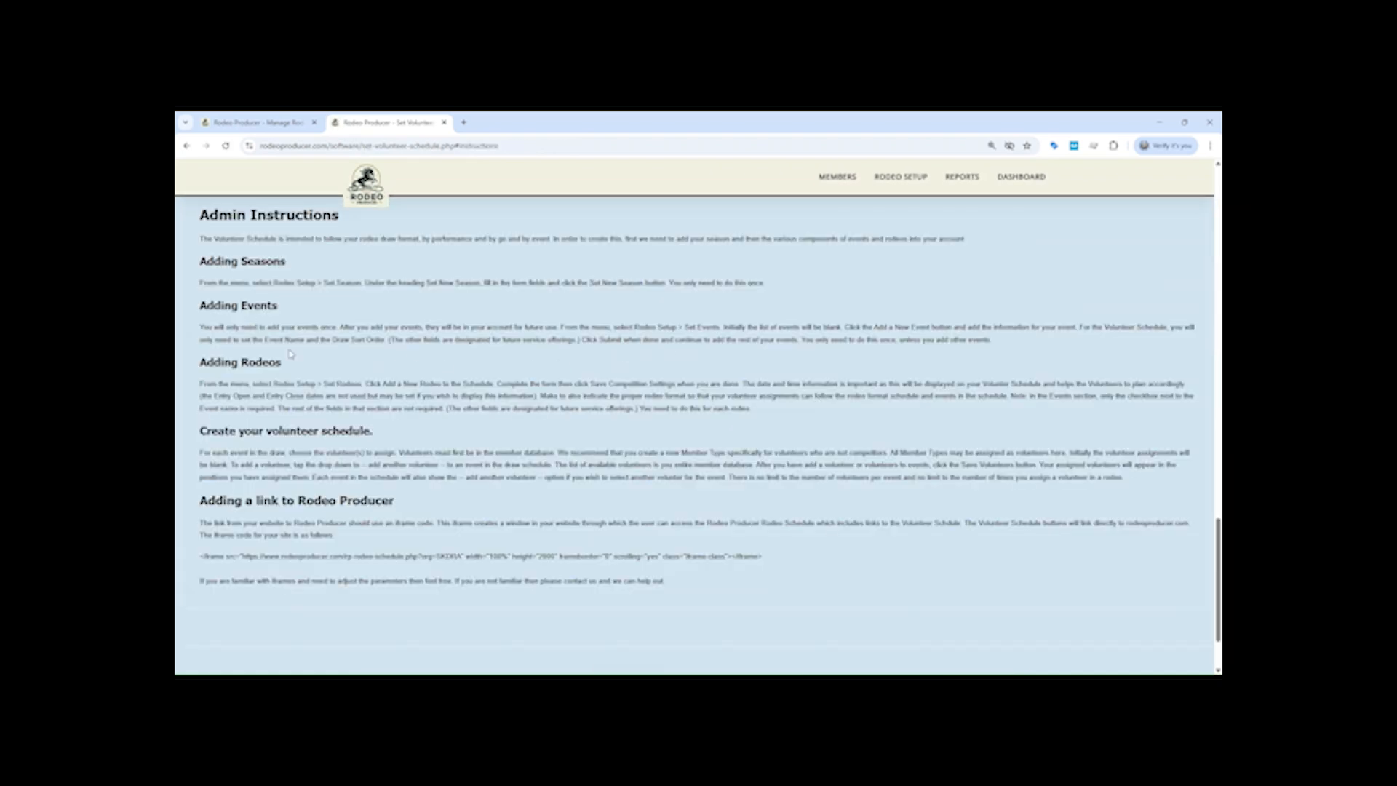
pyautogui.scroll(-2, 403, 427)
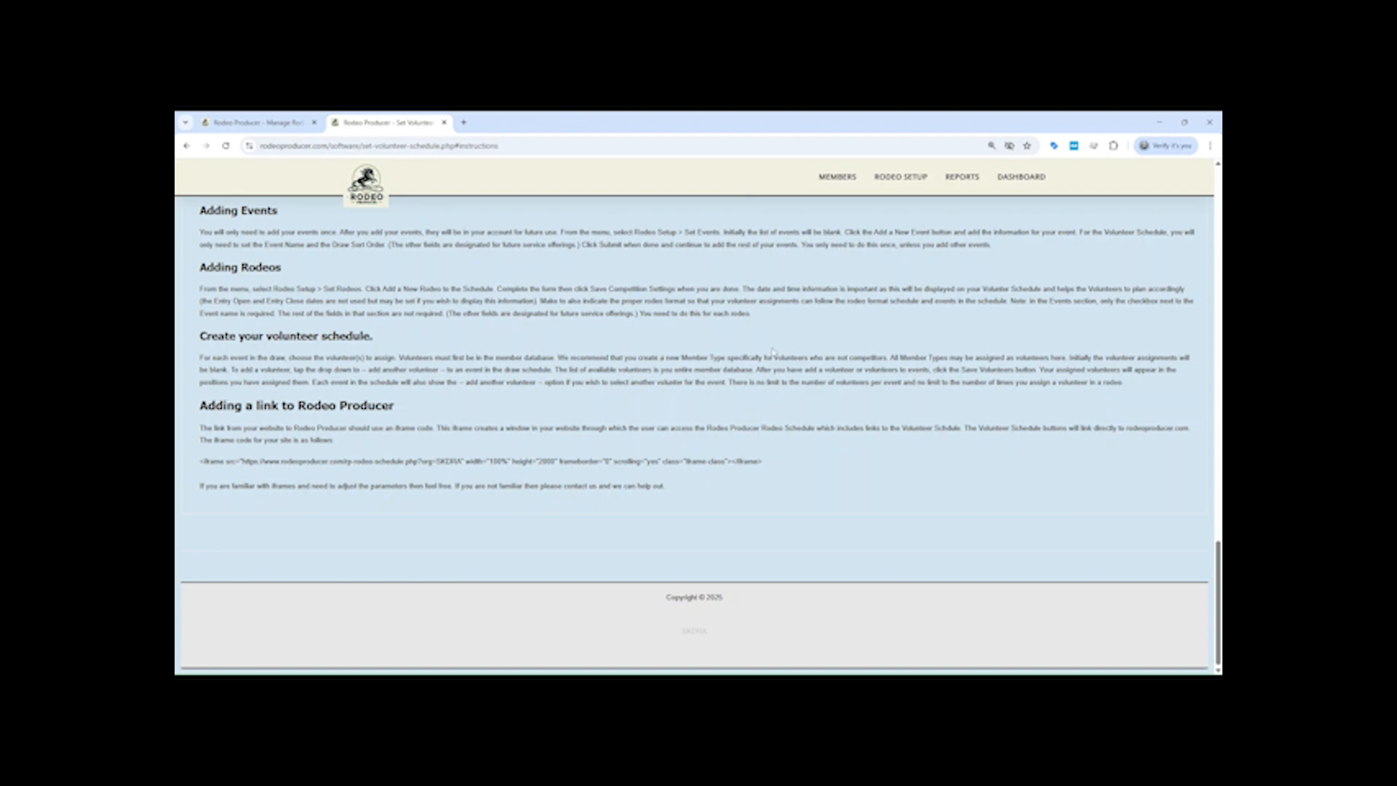
pyautogui.scroll(5, 742, 392)
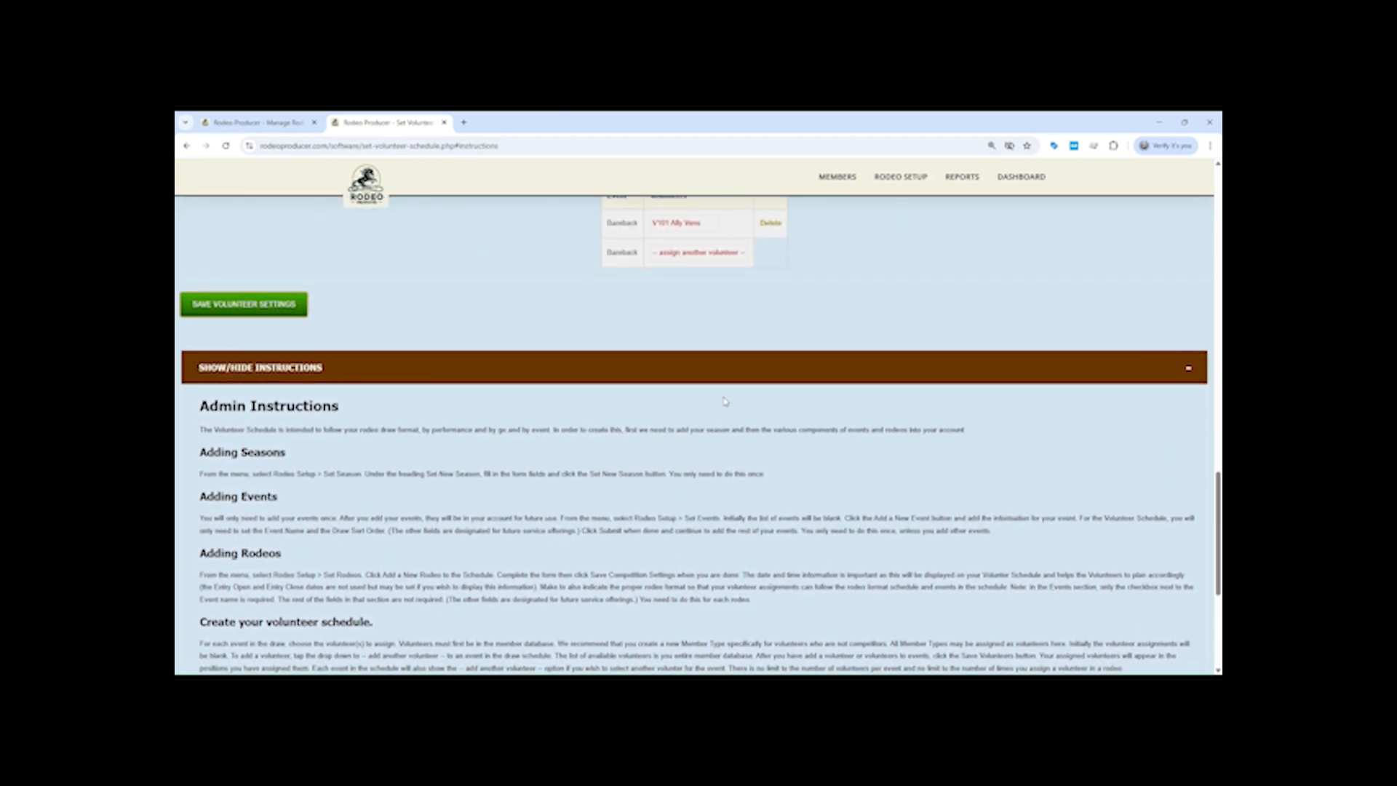
pyautogui.scroll(8, 725, 401)
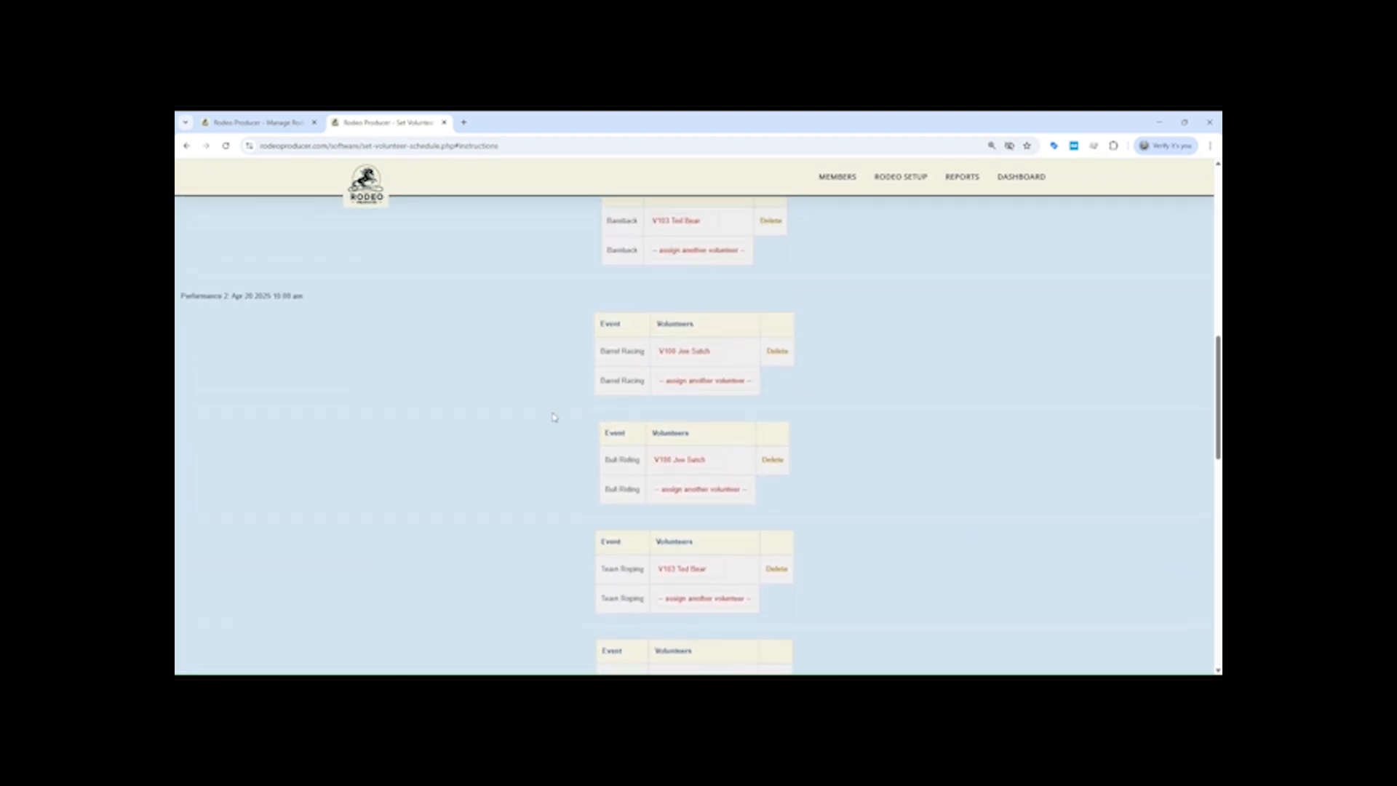